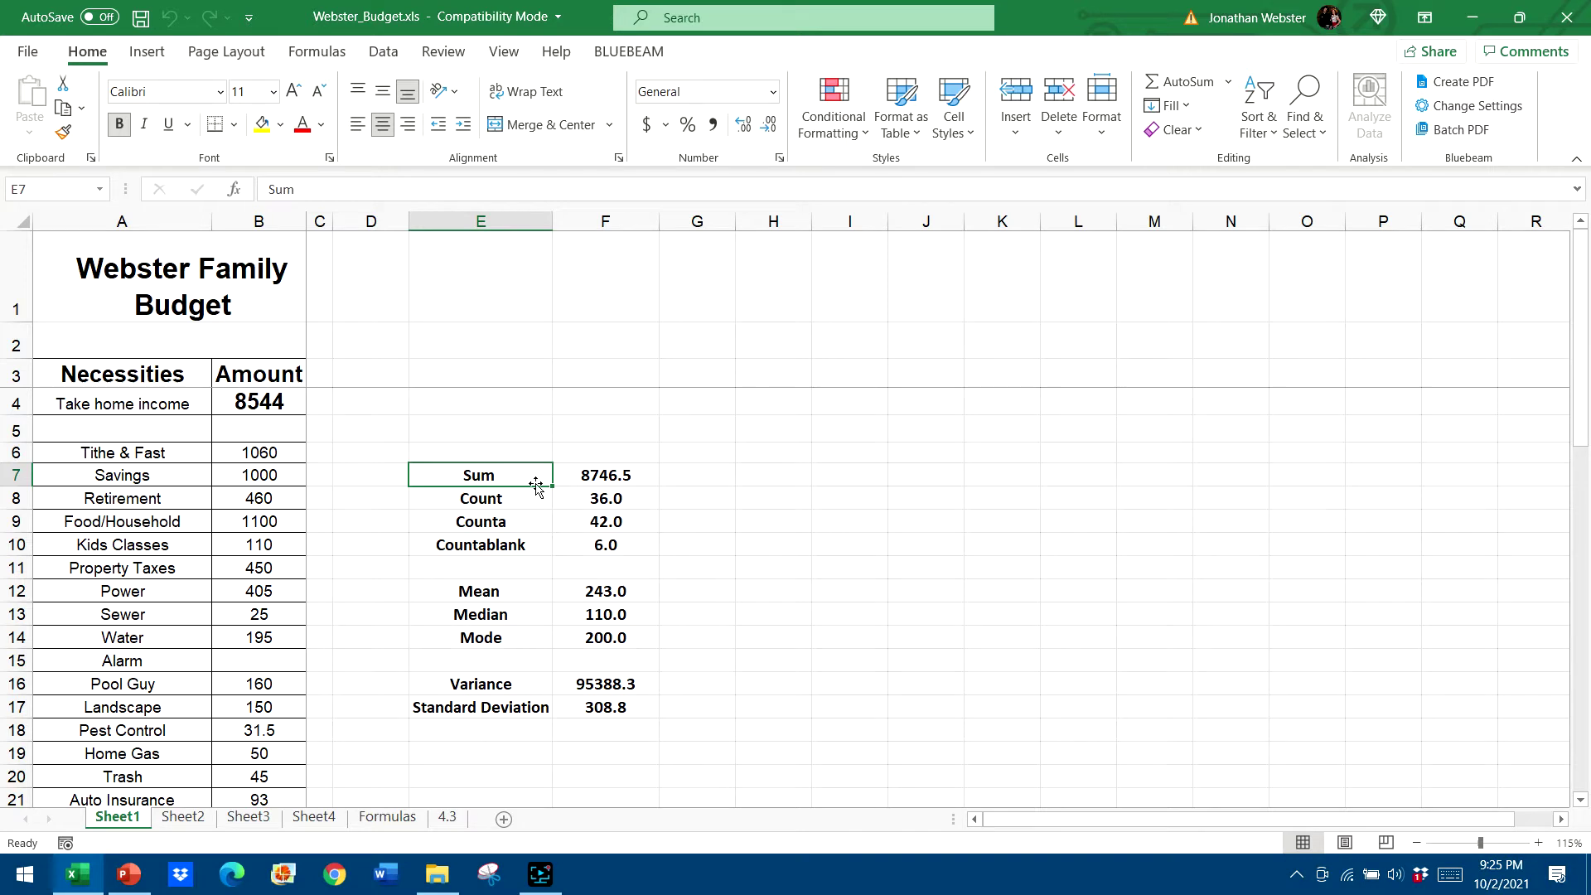
# Start a SUM formula in F7 whose range runs from B6 down to B47
pyautogui.click(600, 476)
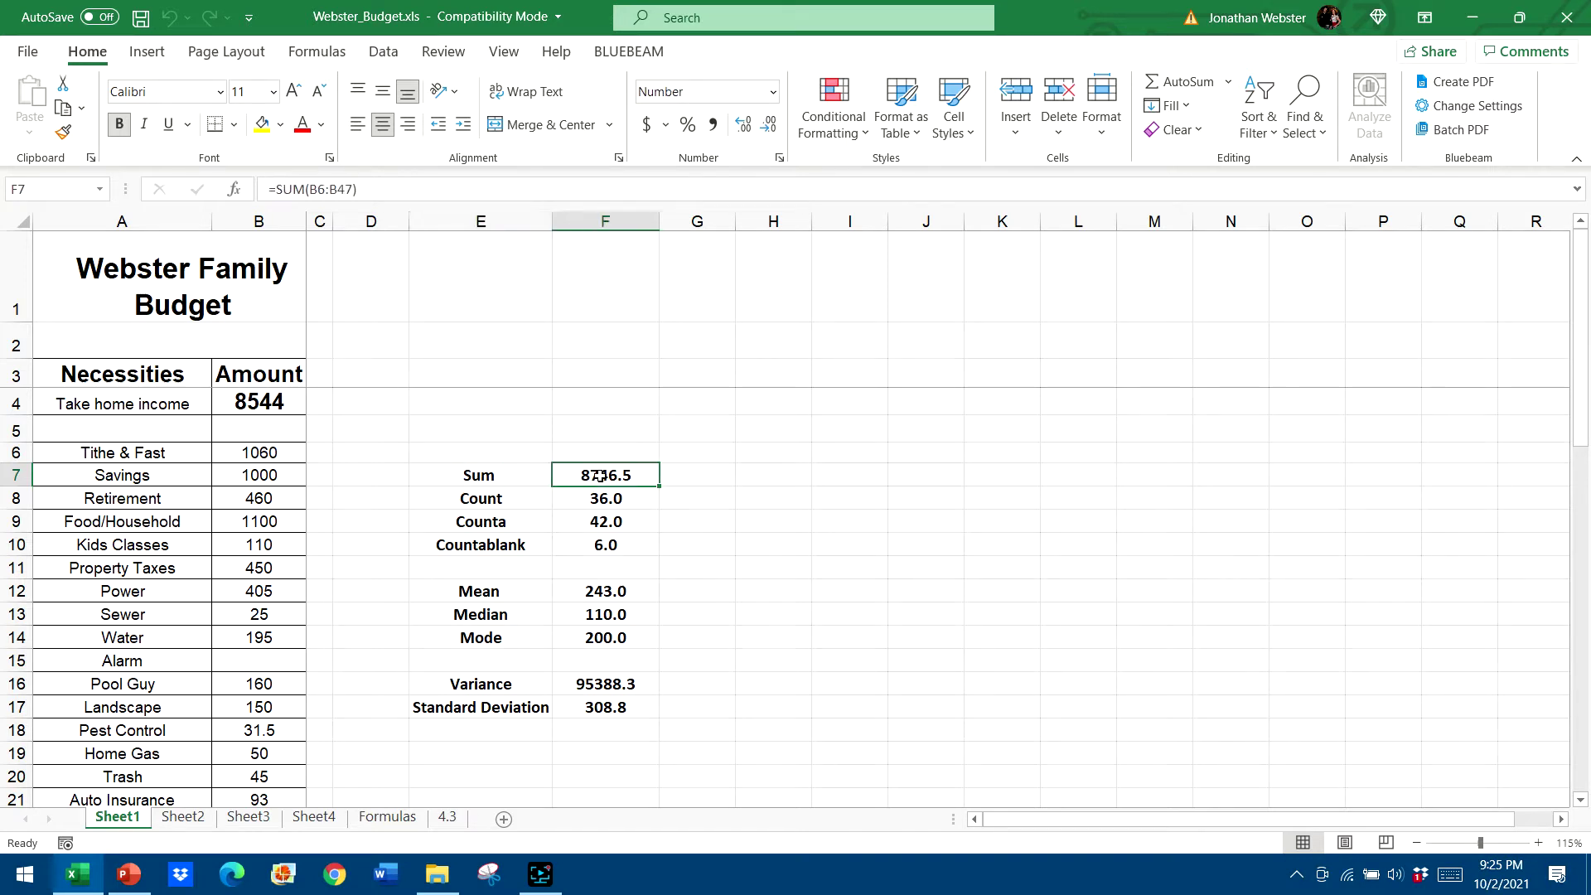
pyautogui.write('=')
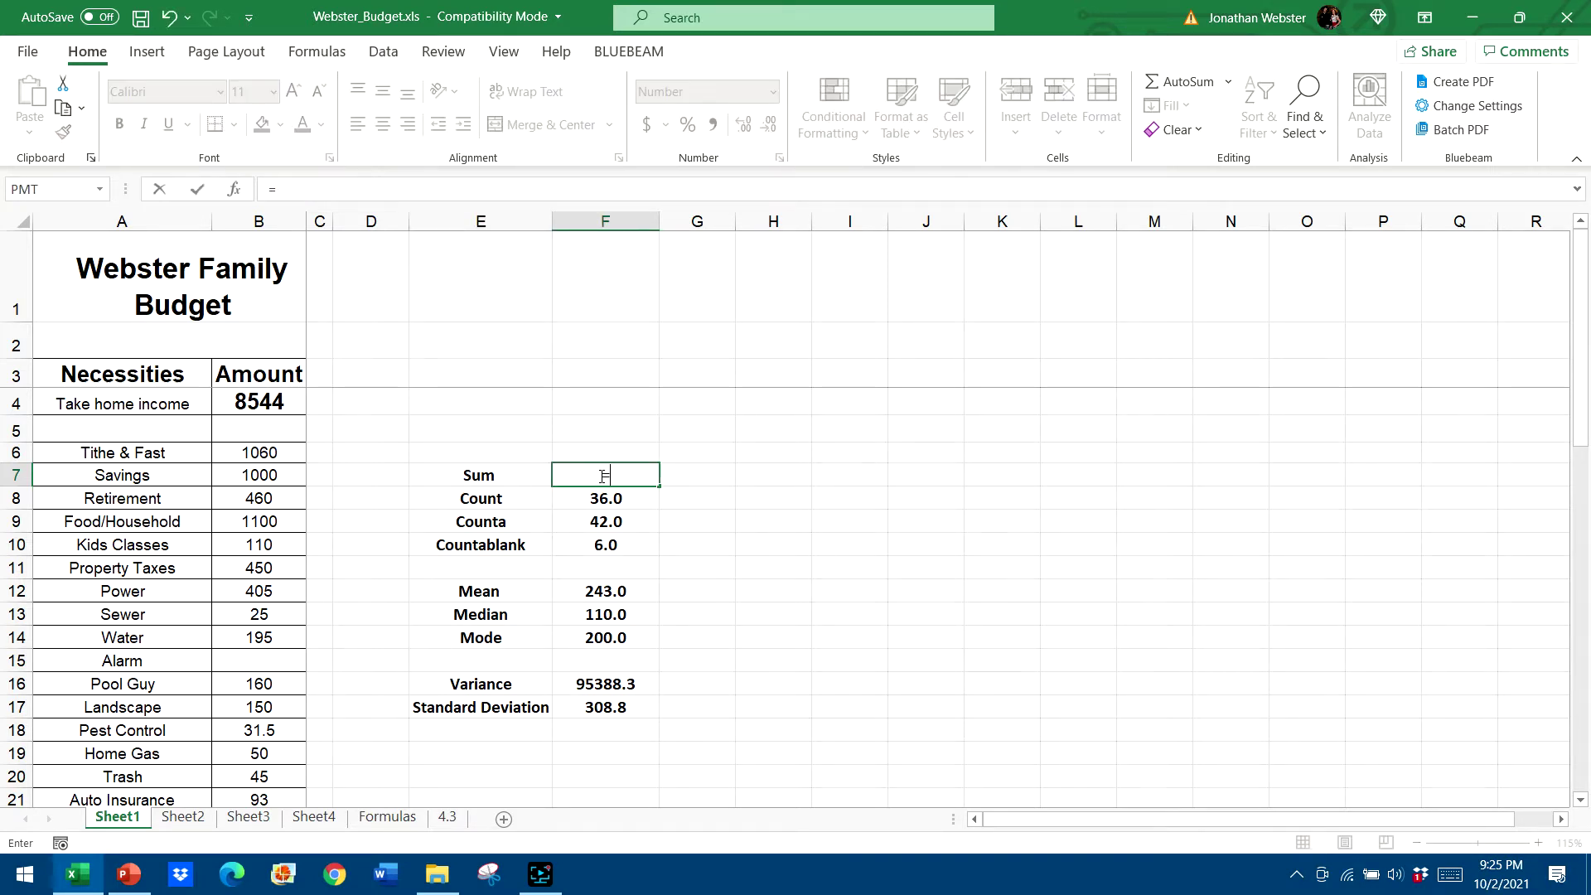
pyautogui.write('sum(')
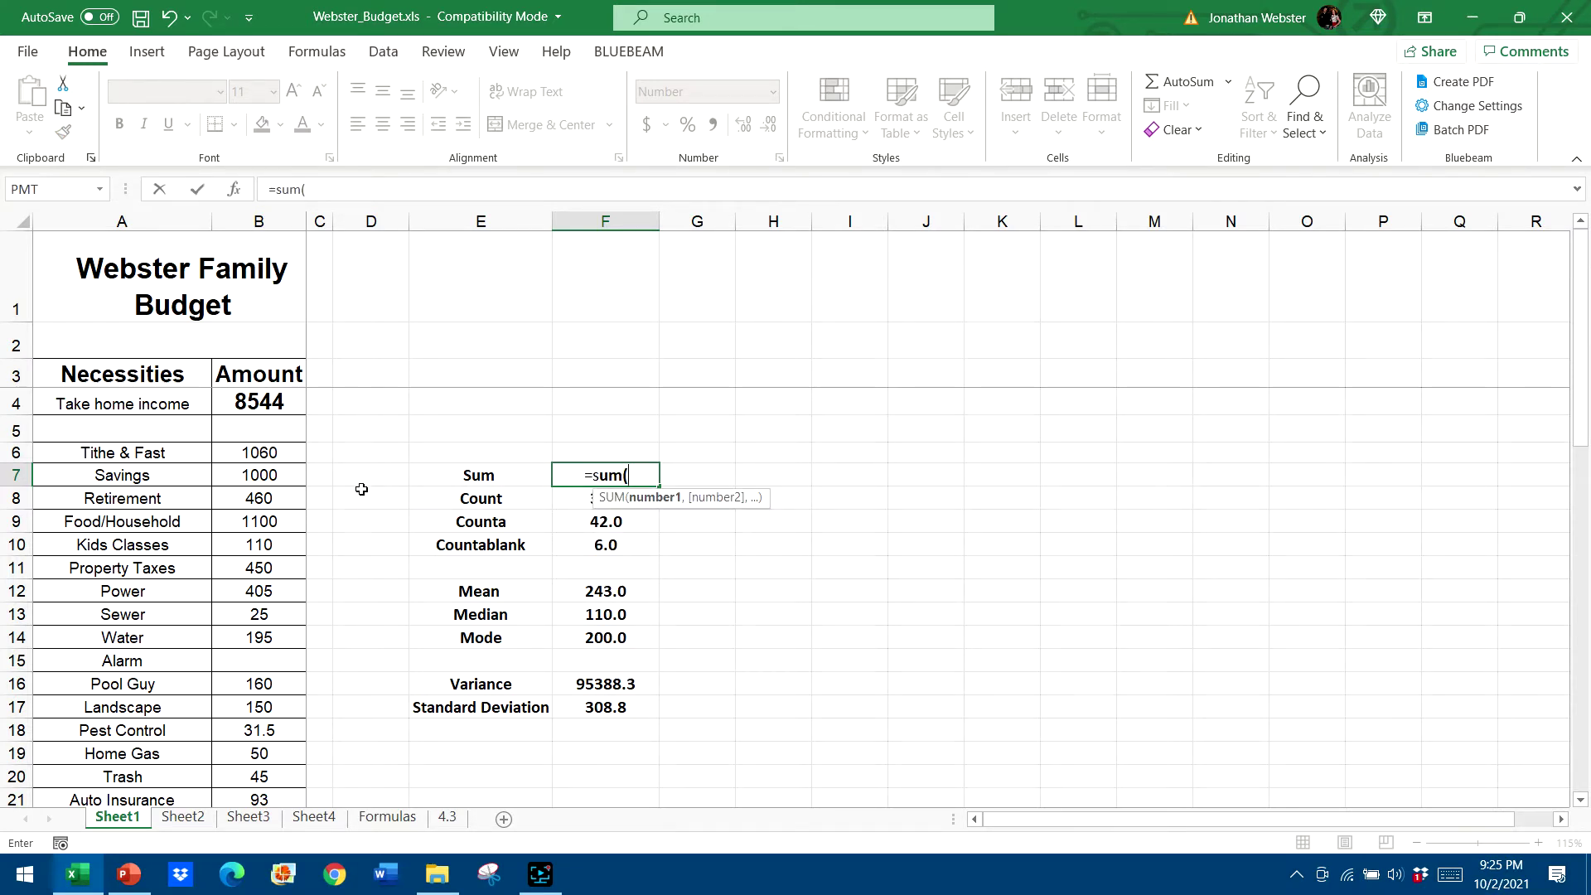
pyautogui.click(291, 455)
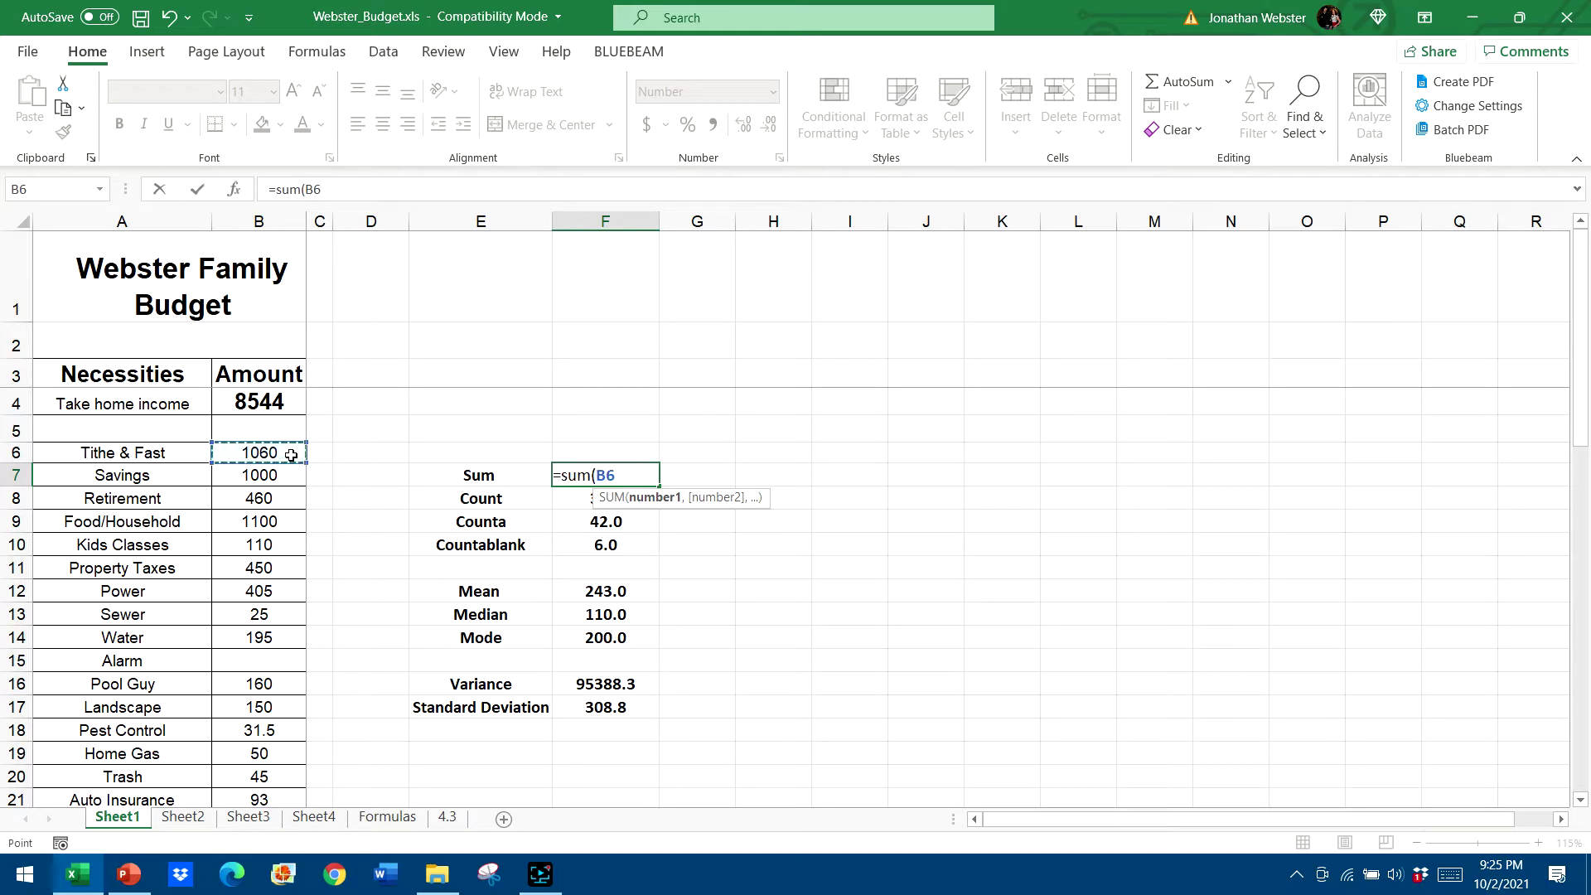
pyautogui.hotkey('shift', 'Down')
pyautogui.hotkey('shift', 'Down')
pyautogui.hotkey('shift', 'Down')
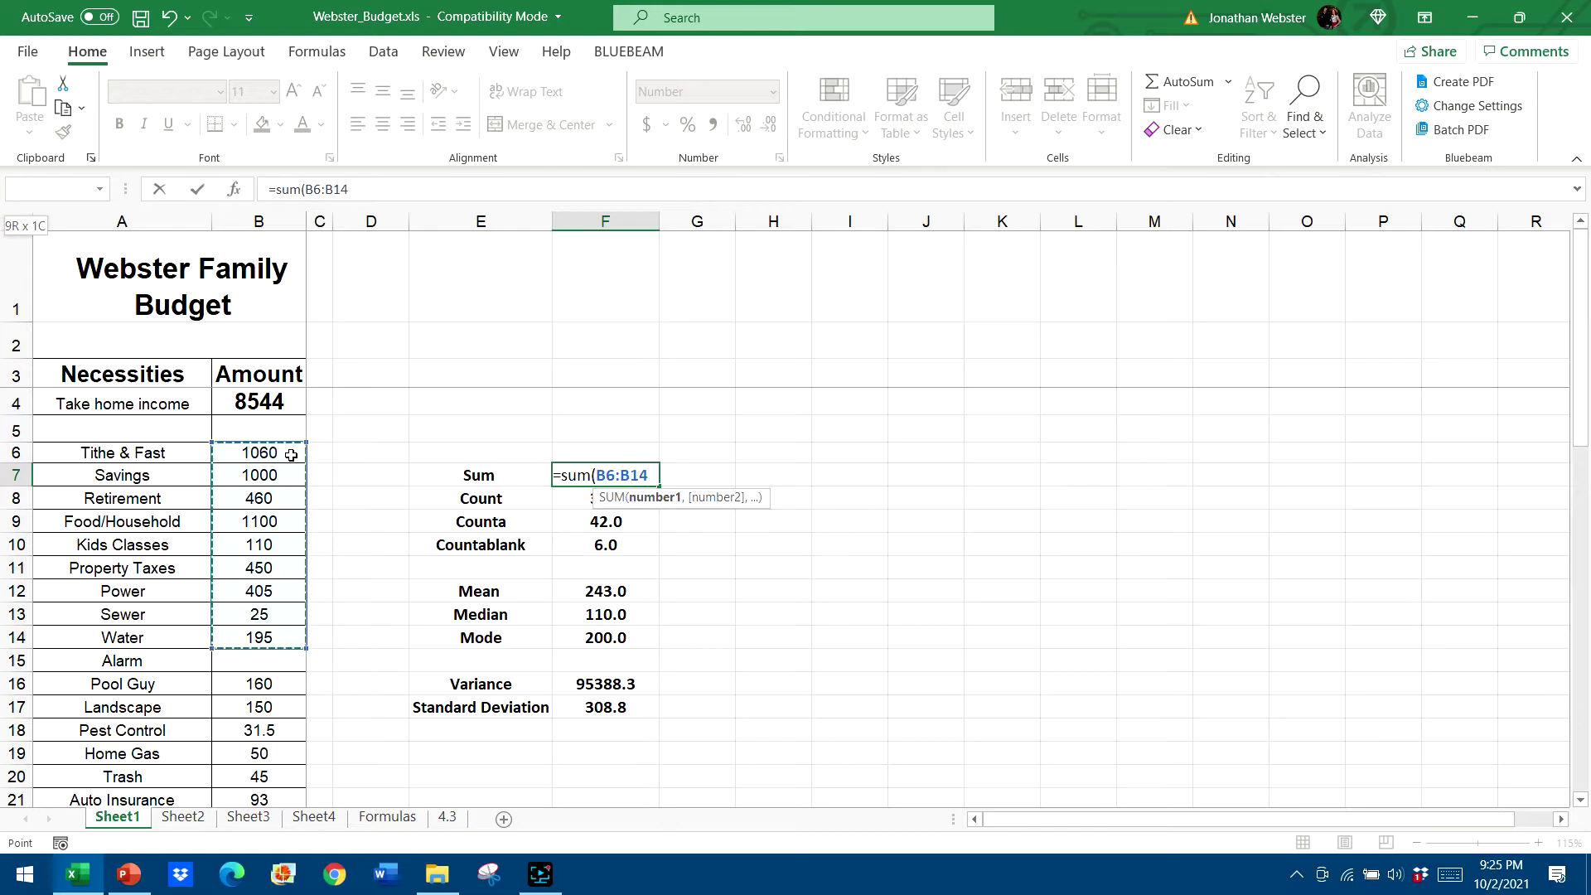
pyautogui.hotkey('shift', 'Down')
pyautogui.hotkey('shift', 'Down')
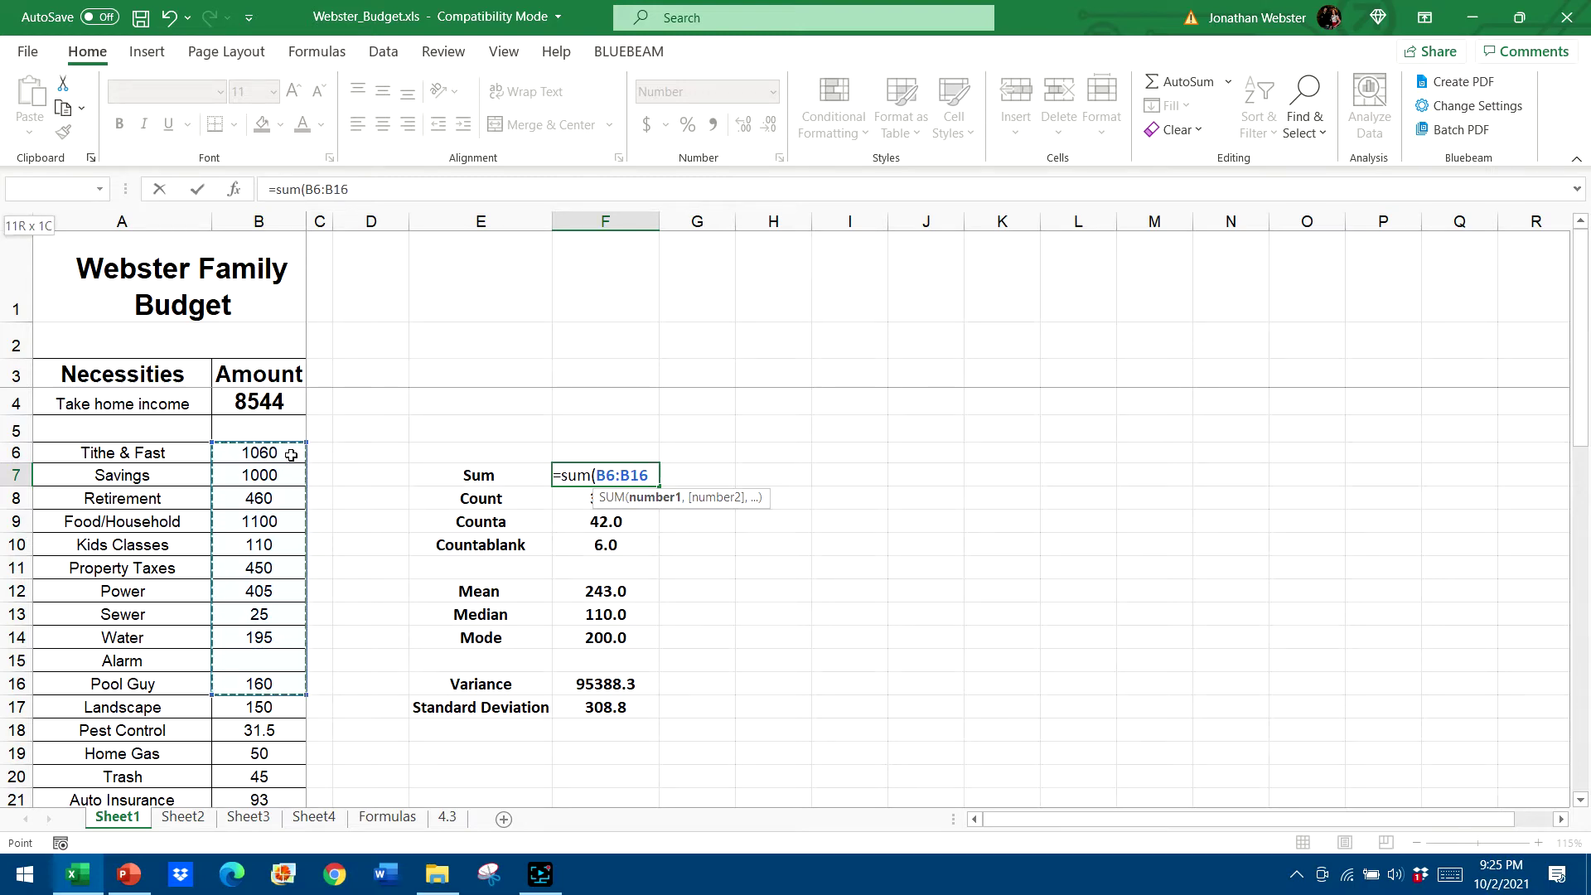
pyautogui.hotkey('shift', 'Down')
pyautogui.hotkey('shift', 'Down')
pyautogui.hotkey('shift', 'Down')
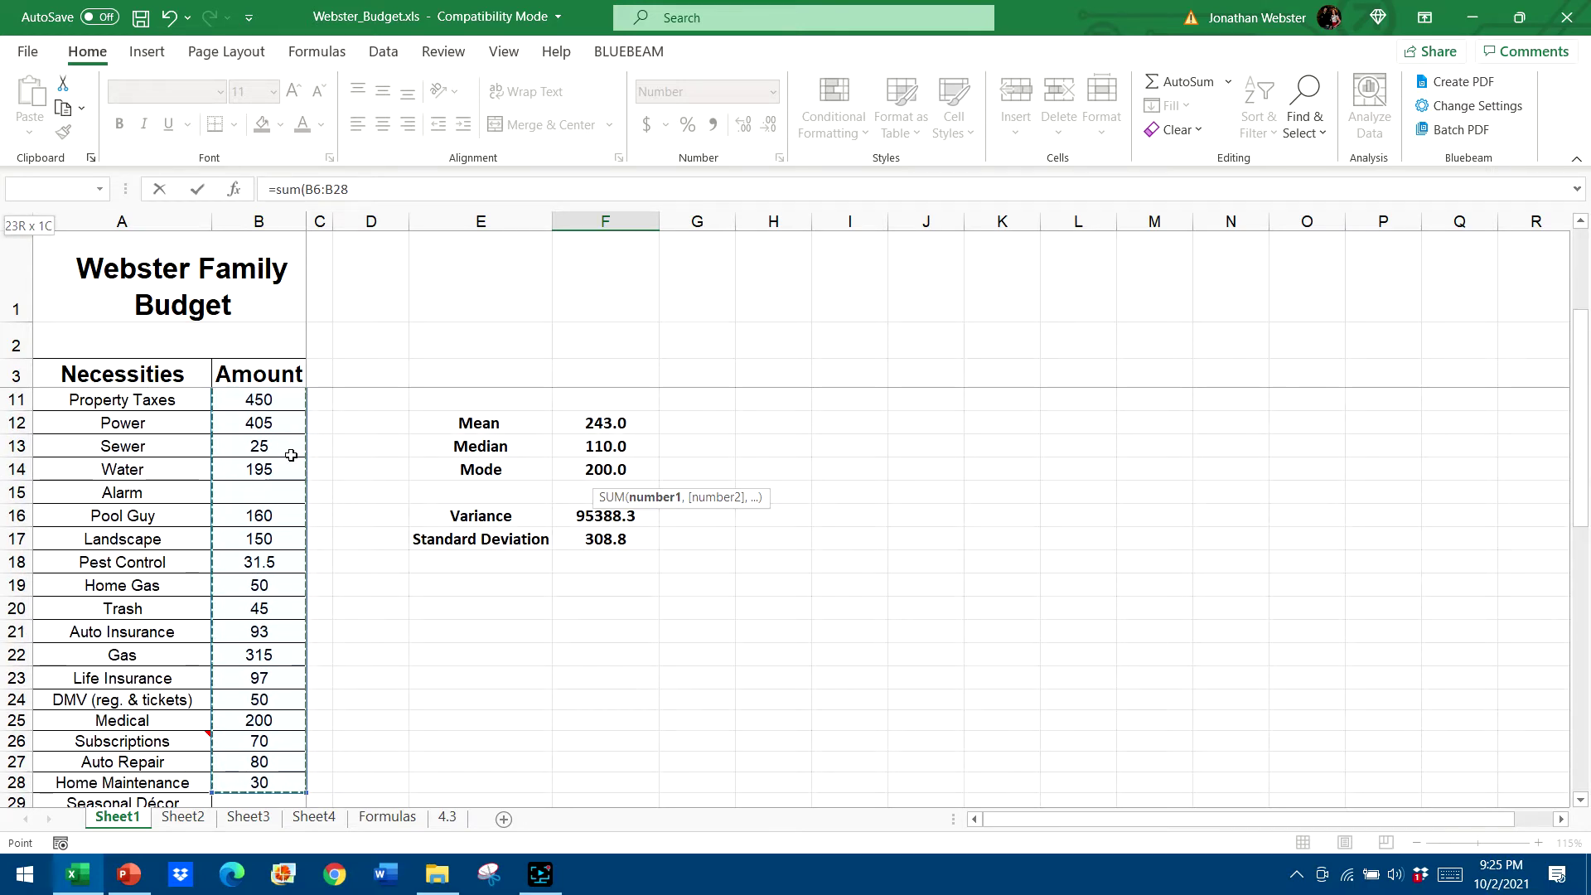
pyautogui.hotkey('shift', 'Down')
pyautogui.hotkey('shift', 'Down')
pyautogui.hotkey('shift', 'Down')
pyautogui.hotkey('shift', 'Down')
pyautogui.hotkey('shift', 'Down')
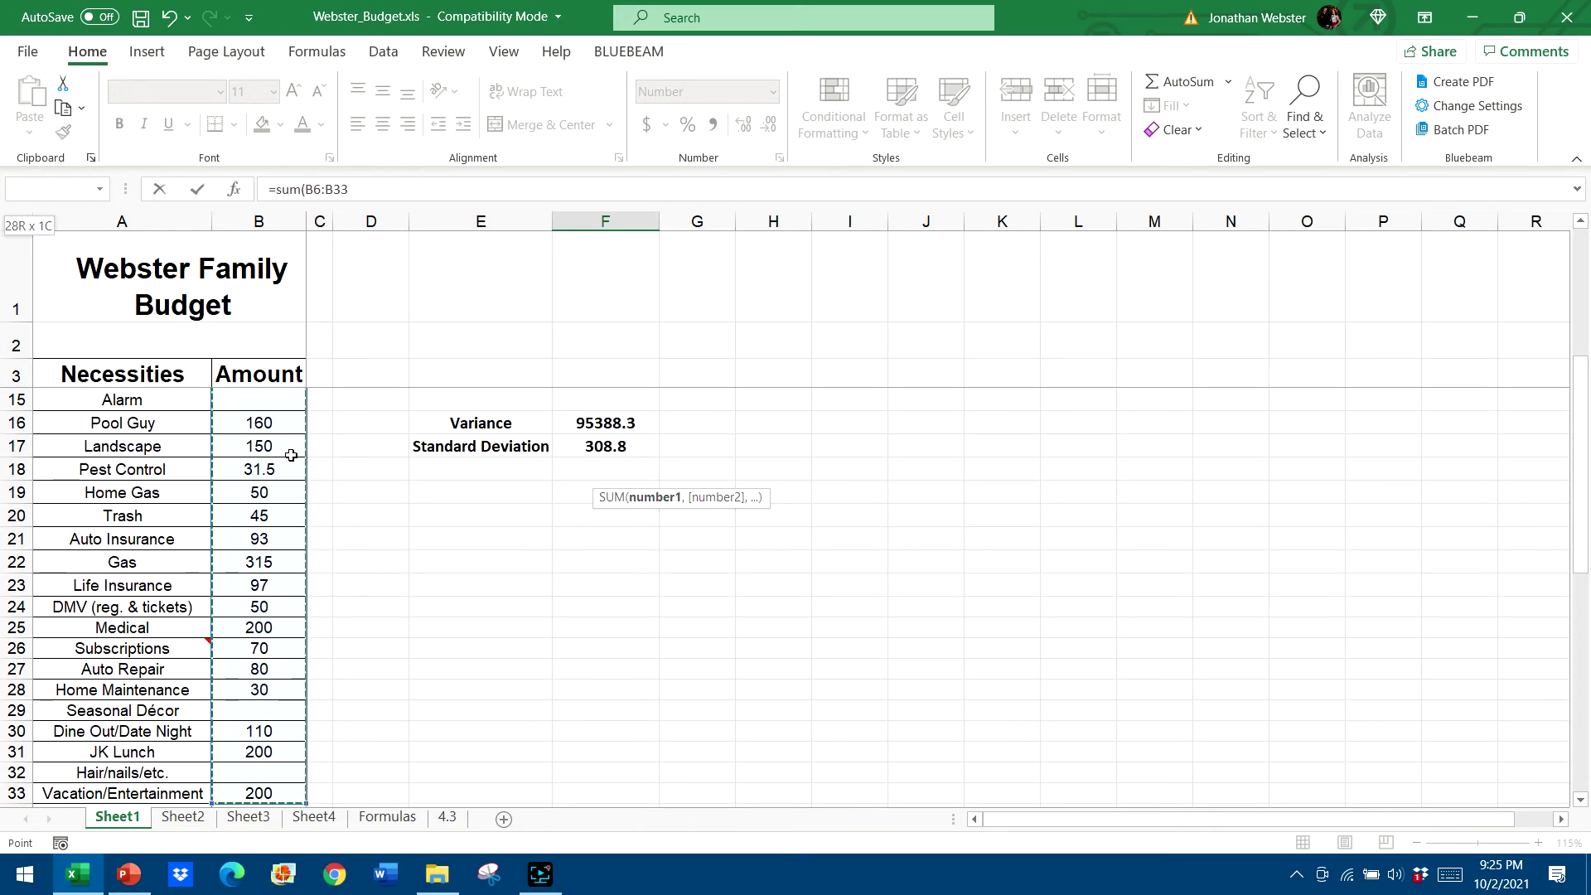
pyautogui.hotkey('shift', 'Down')
pyautogui.hotkey('shift', 'Down')
pyautogui.hotkey('shift', 'Down')
pyautogui.hotkey('shift', 'Down')
pyautogui.hotkey('shift', 'Down')
pyautogui.hotkey('shift', 'Down')
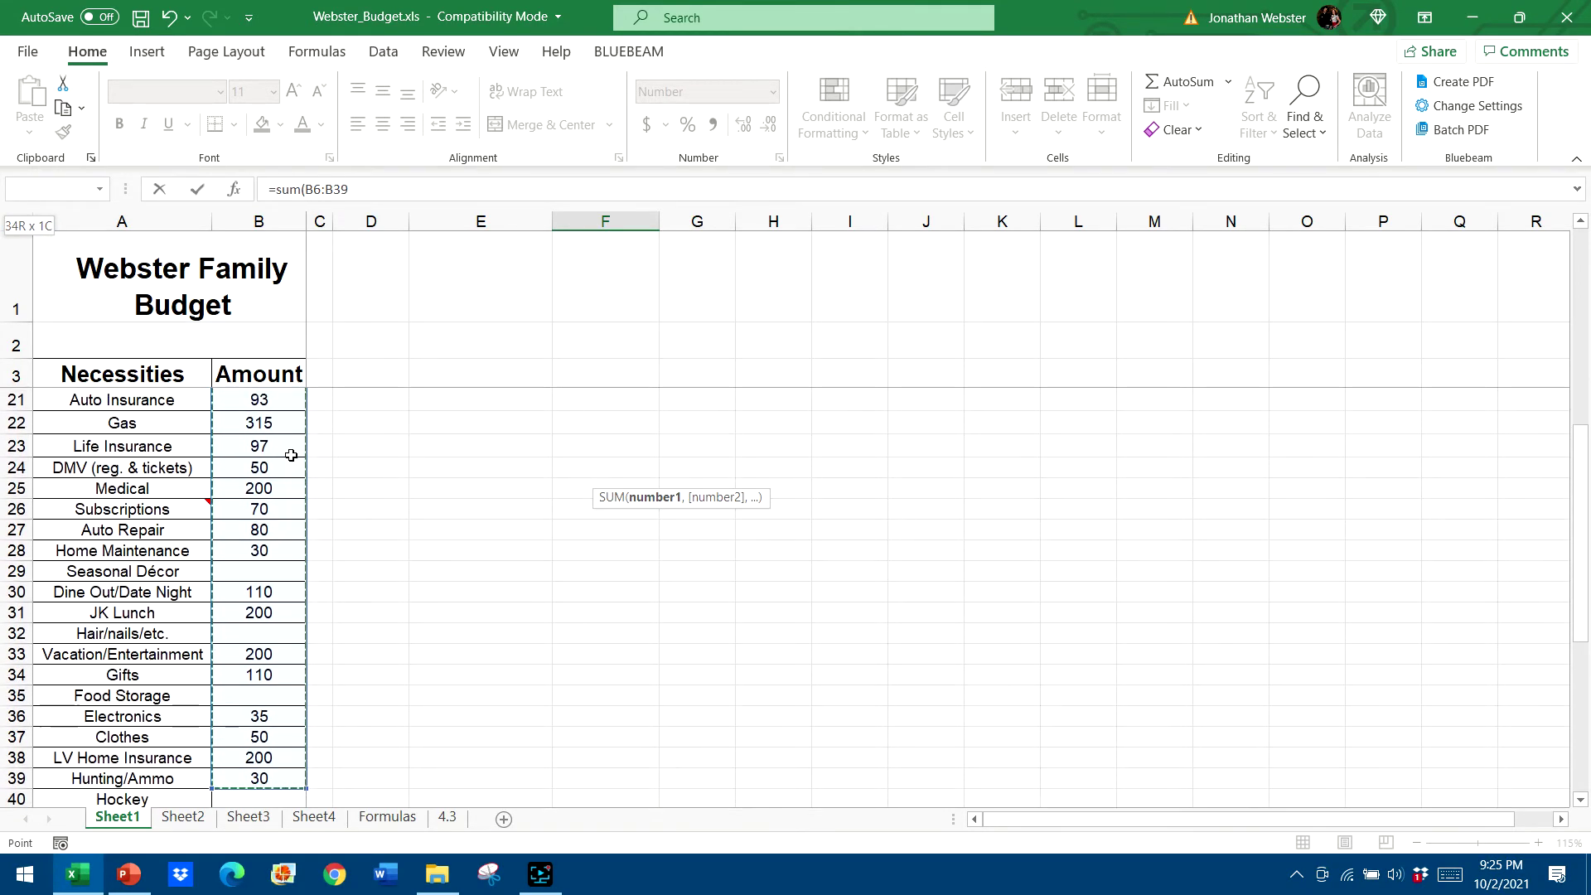
pyautogui.hotkey('shift', 'Down')
pyautogui.hotkey('shift', 'Down')
pyautogui.hotkey('shift', 'Down')
pyautogui.hotkey('shift', 'Down')
pyautogui.hotkey('shift', 'Down')
pyautogui.hotkey('shift', 'Down')
pyautogui.hotkey('shift', 'Down')
pyautogui.hotkey('shift', 'Down')
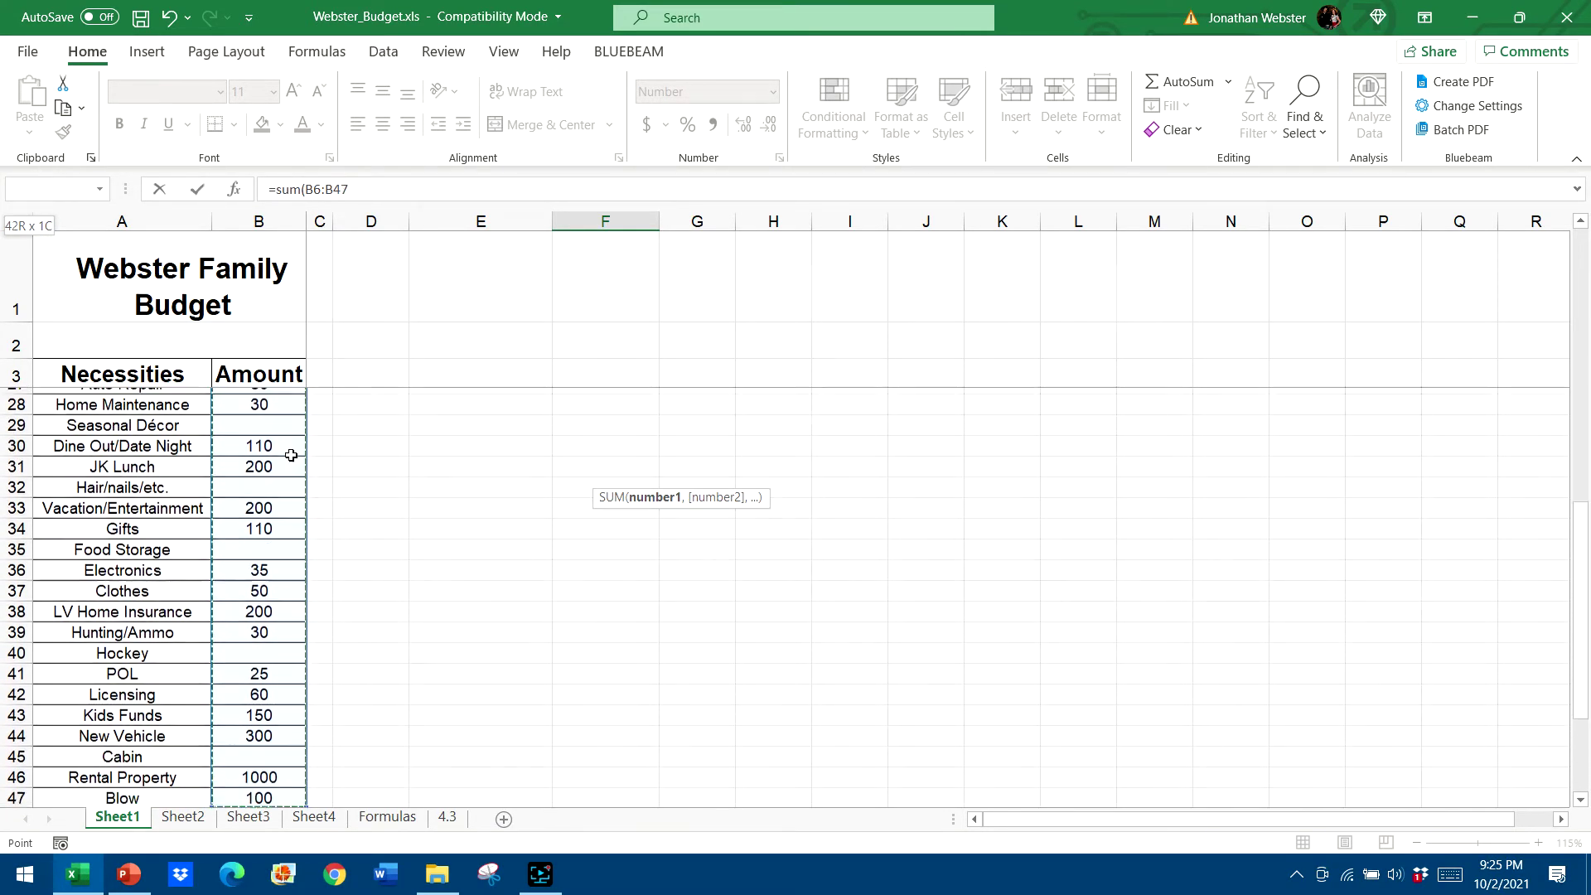
pyautogui.scroll(-1, 291, 455)
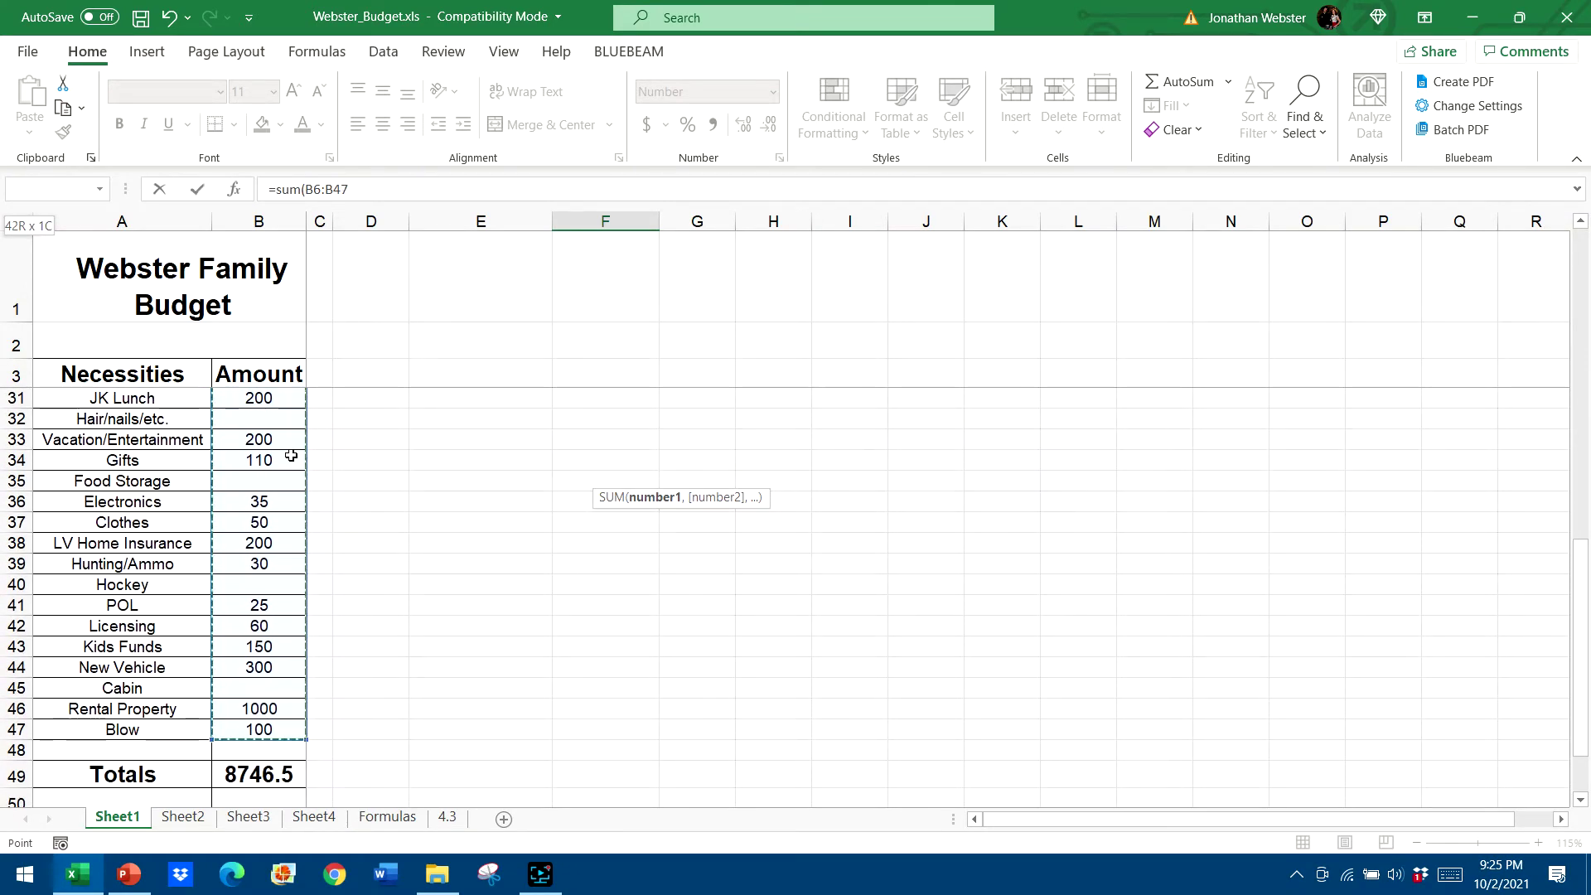
# Commit the rebuilt Sum formula and review the Sum and Count formulas in F7 and F8
pyautogui.press('Return')
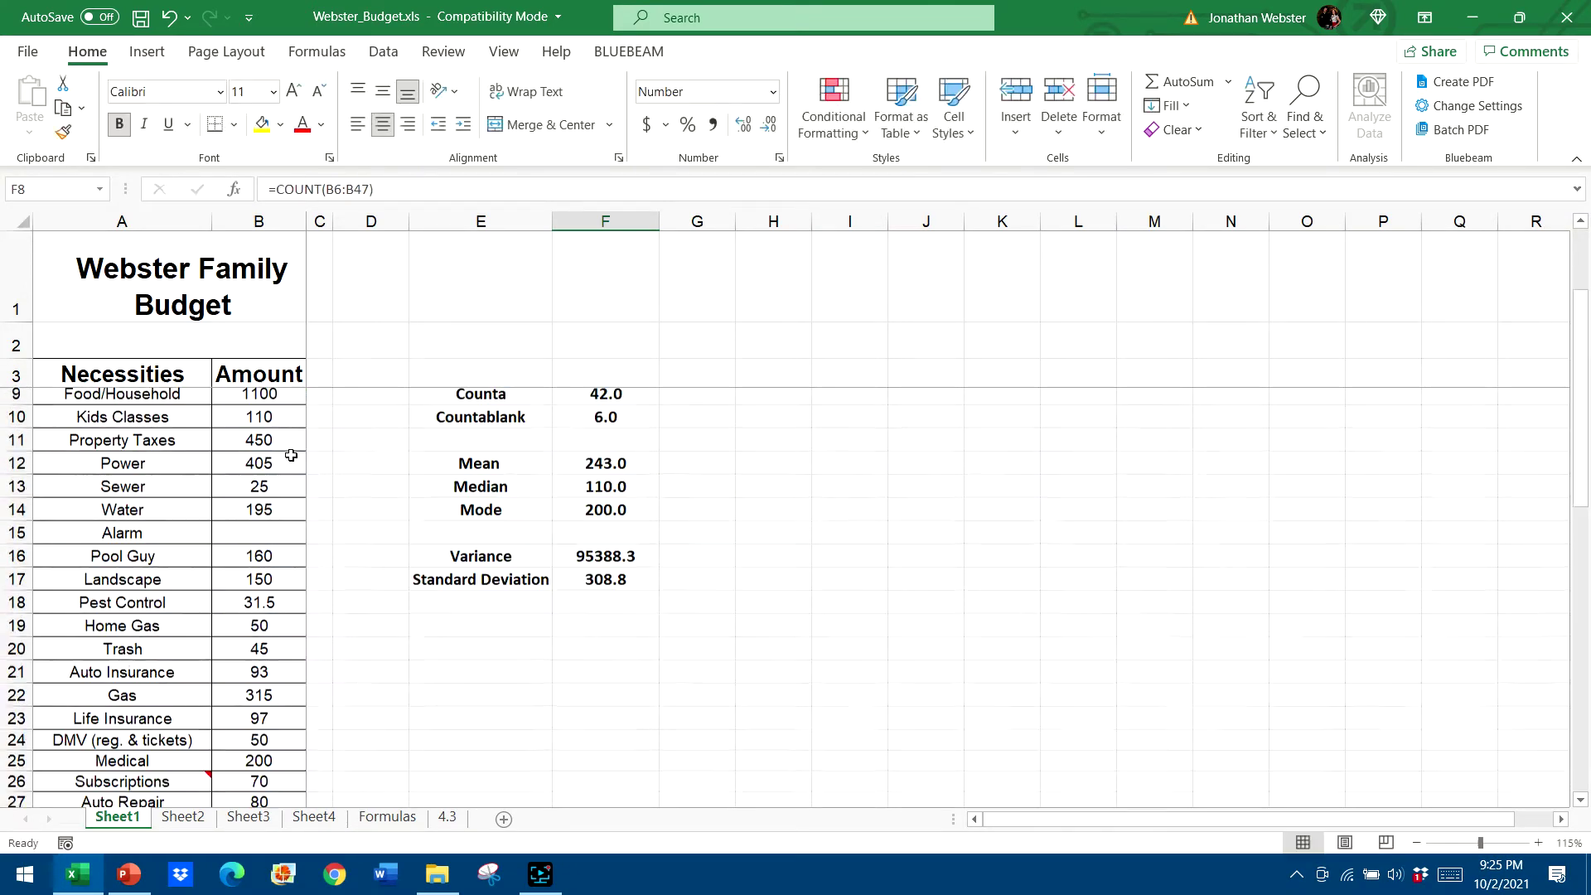
pyautogui.scroll(2, 419, 577)
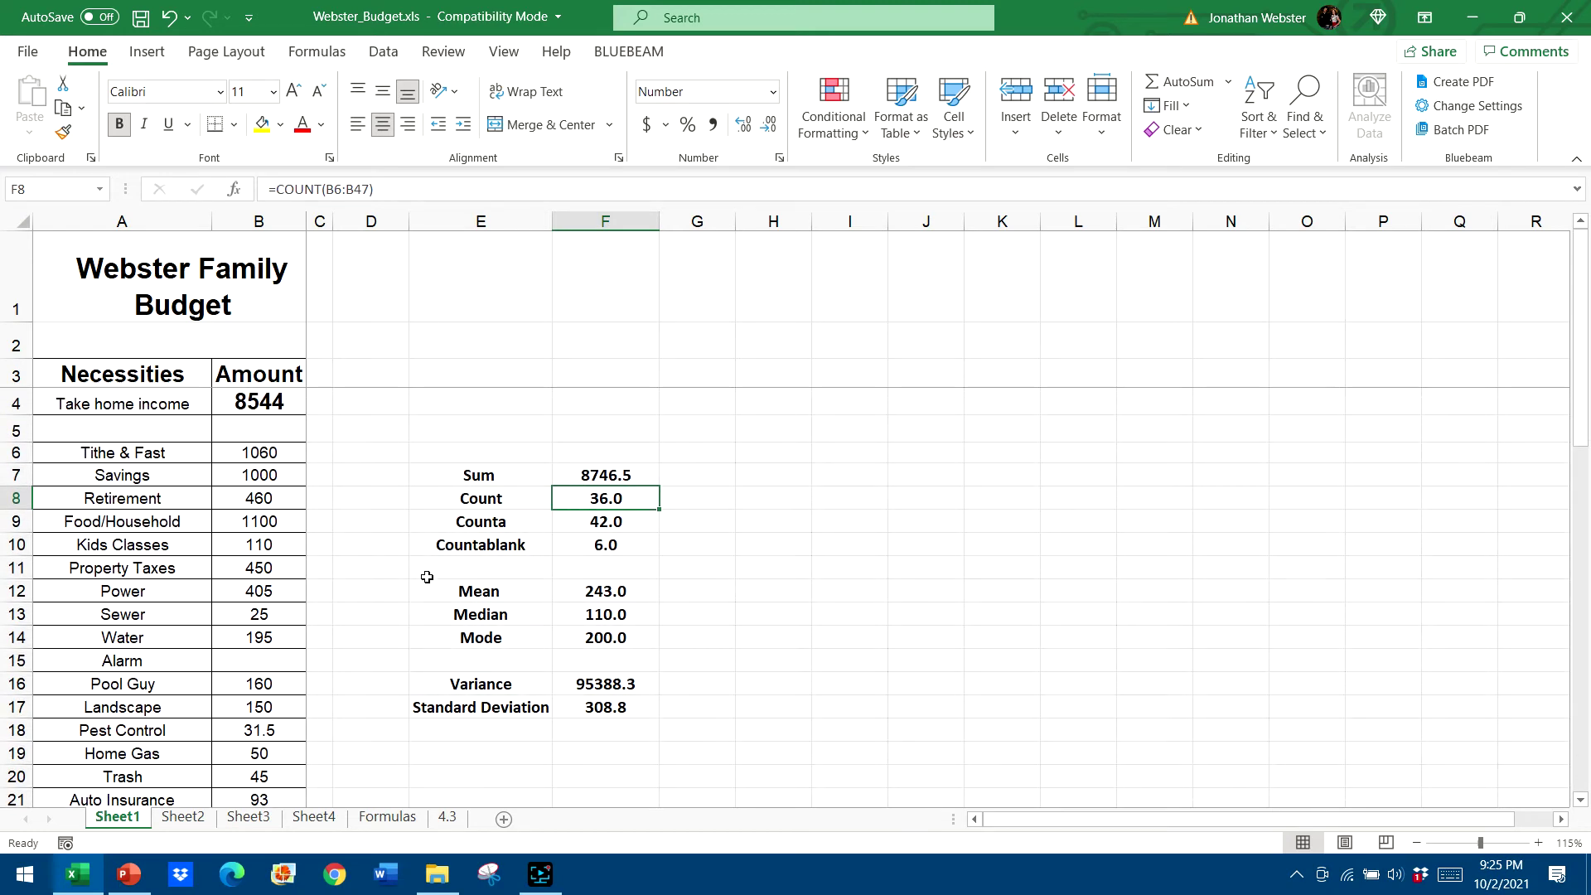
pyautogui.click(624, 473)
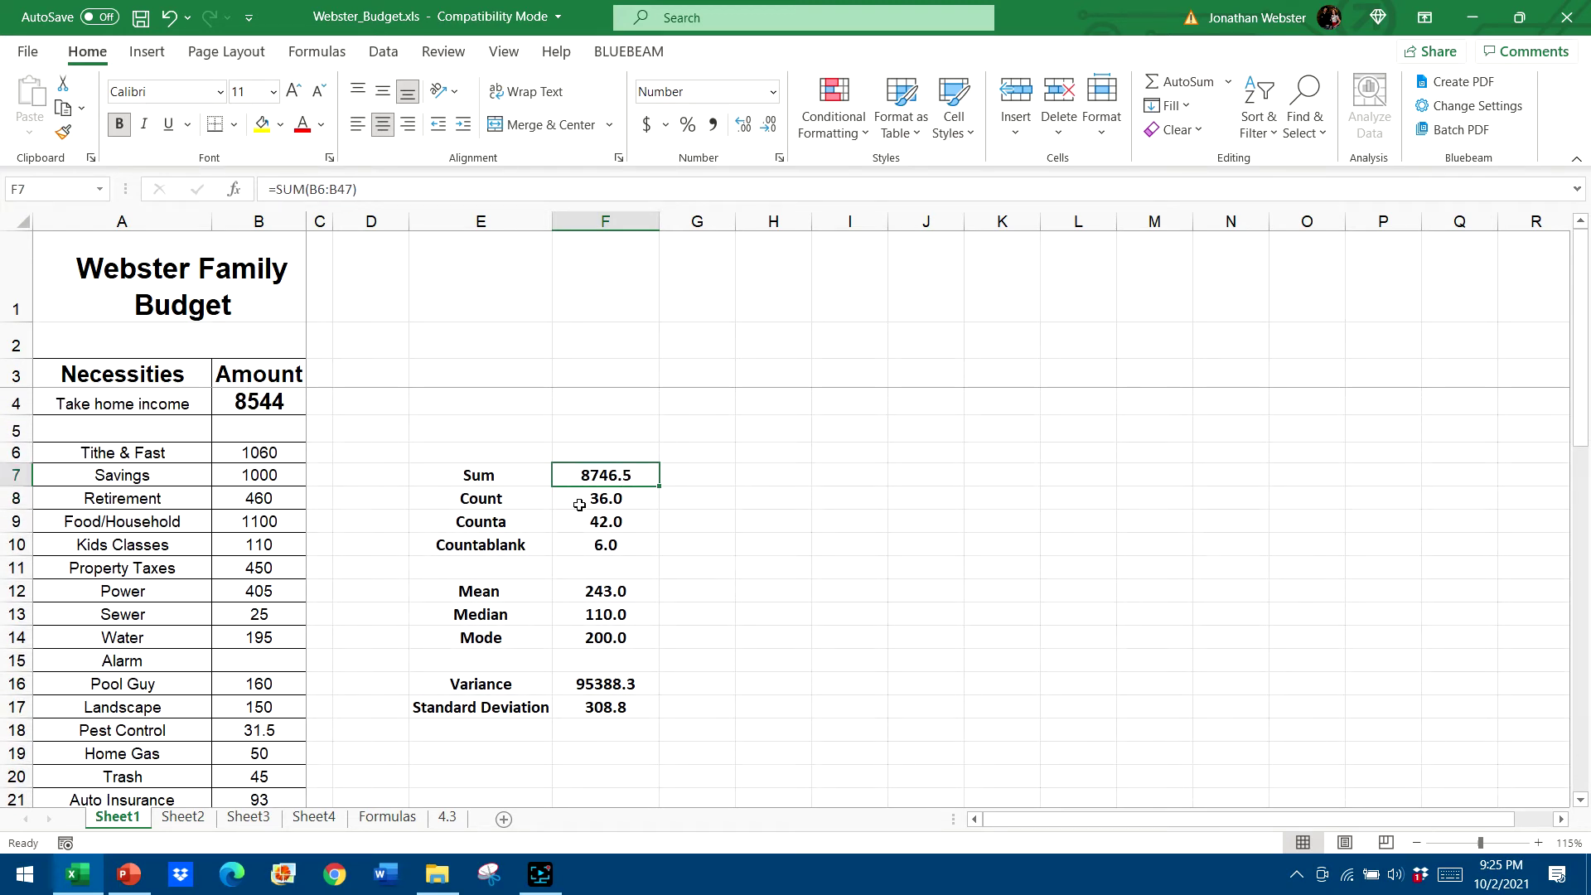
pyautogui.click(599, 500)
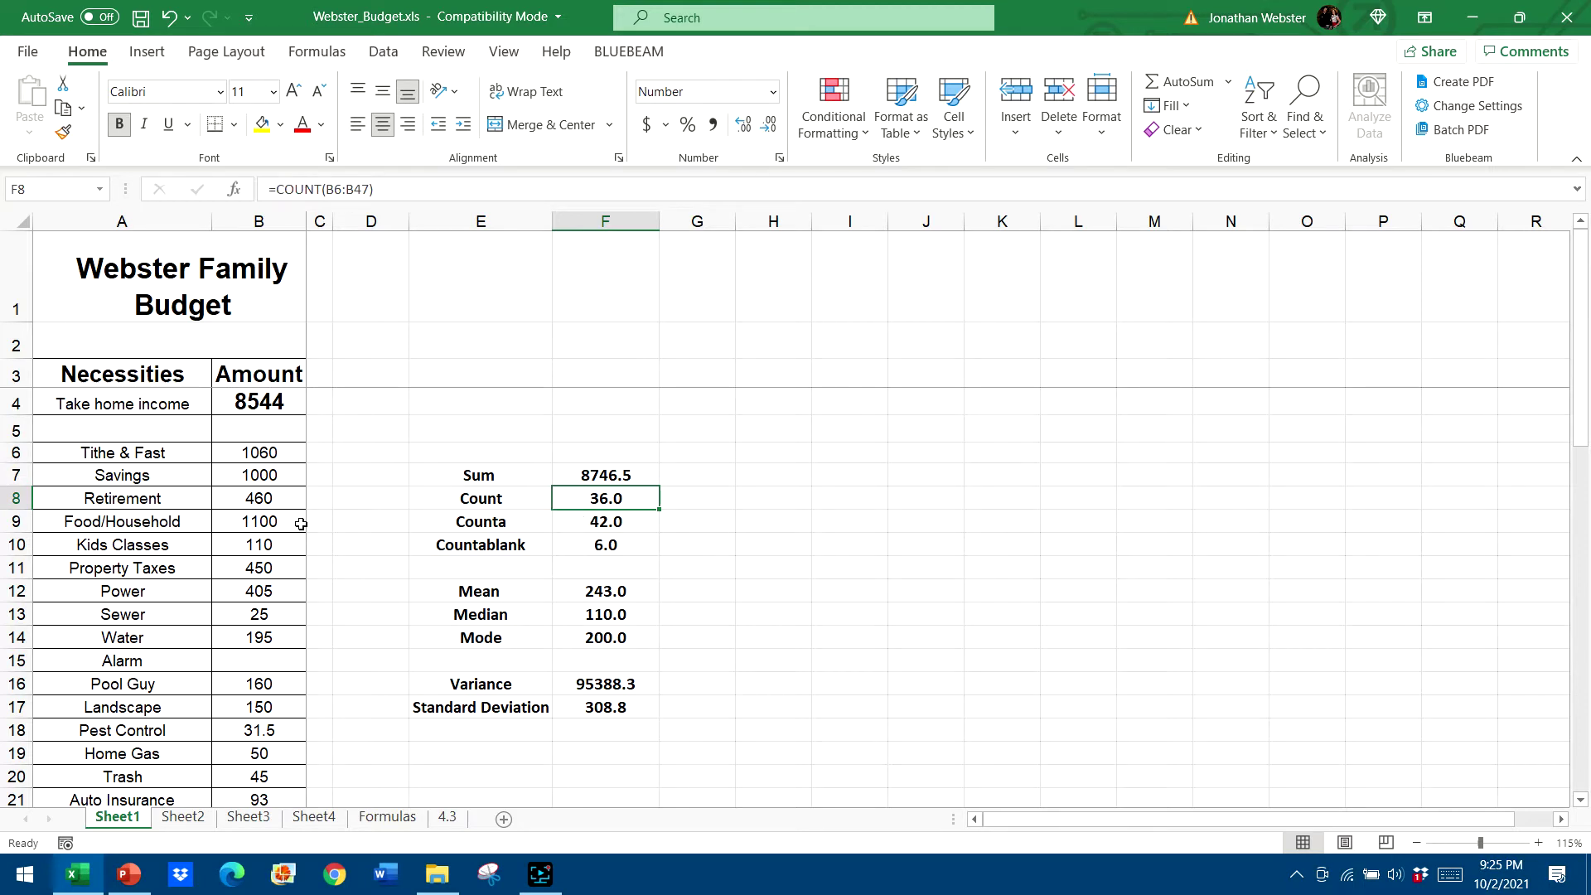
# Name the amounts range B6:B47 'Budget' via the Name Box
pyautogui.moveTo(288, 452); pyautogui.dragTo(253, 823)
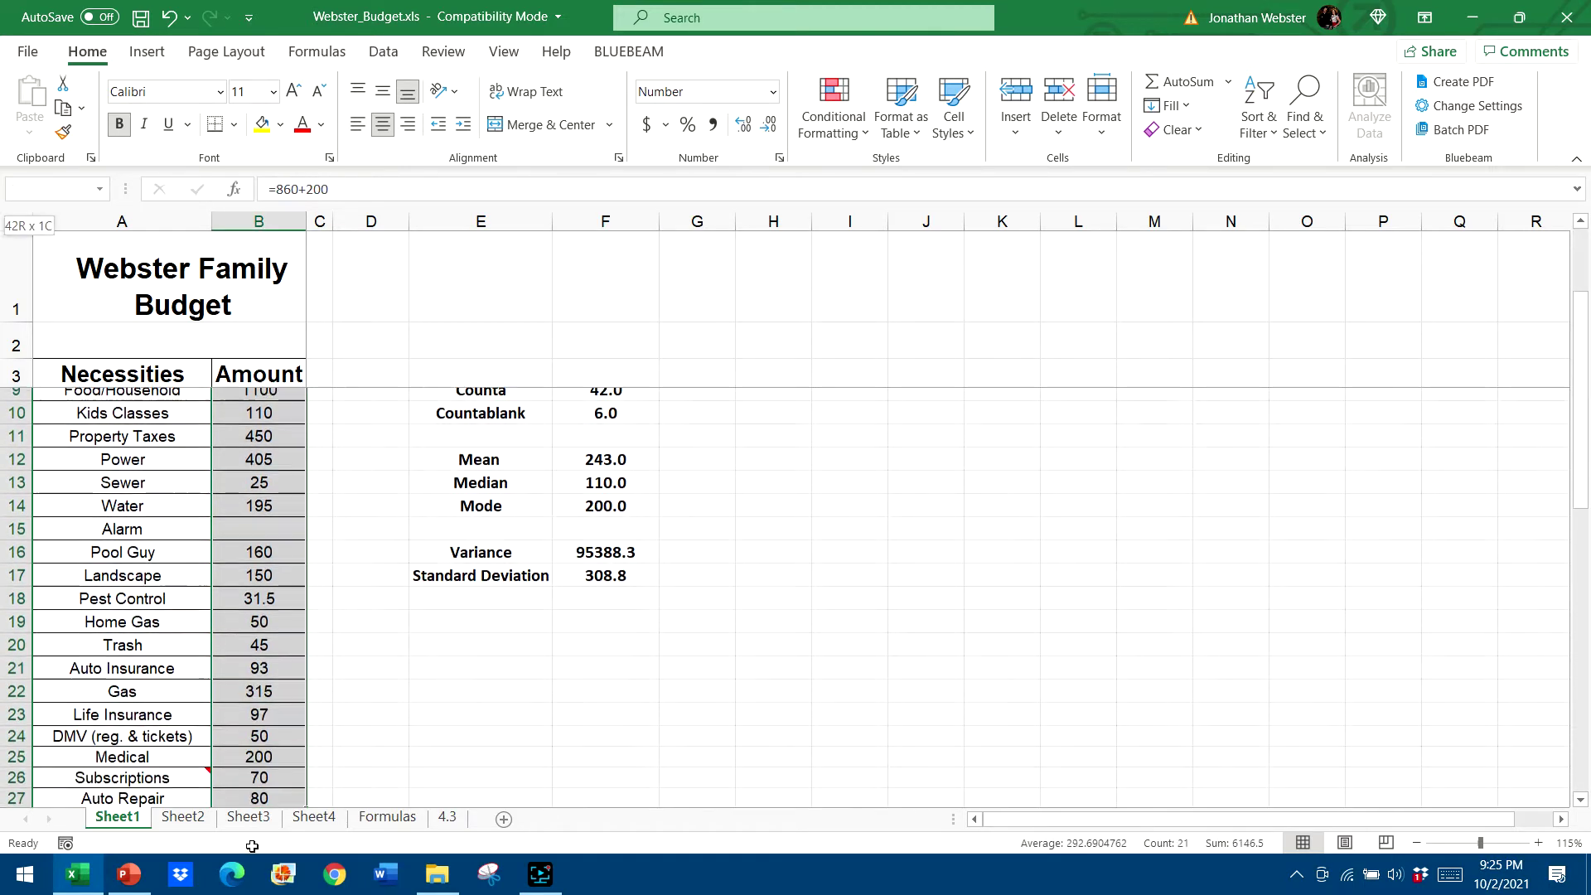
pyautogui.moveTo(253, 823)
pyautogui.mouseDown()
pyautogui.moveTo(274, 817)
pyautogui.moveTo(275, 705)
pyautogui.mouseUp()
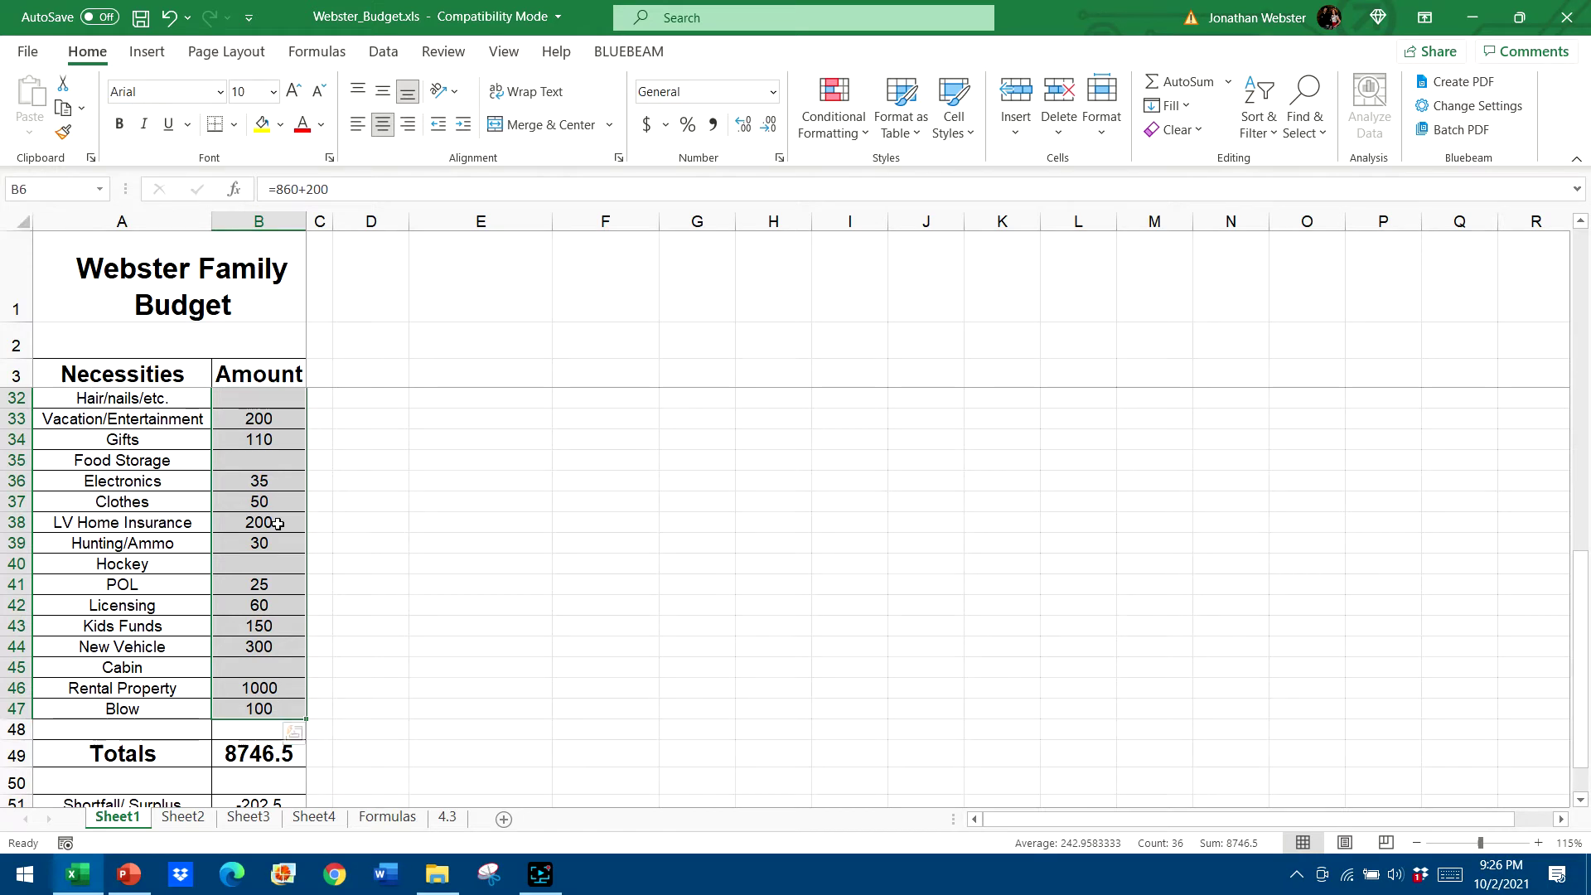
pyautogui.click(68, 196)
pyautogui.write('Bud')
pyautogui.write('get')
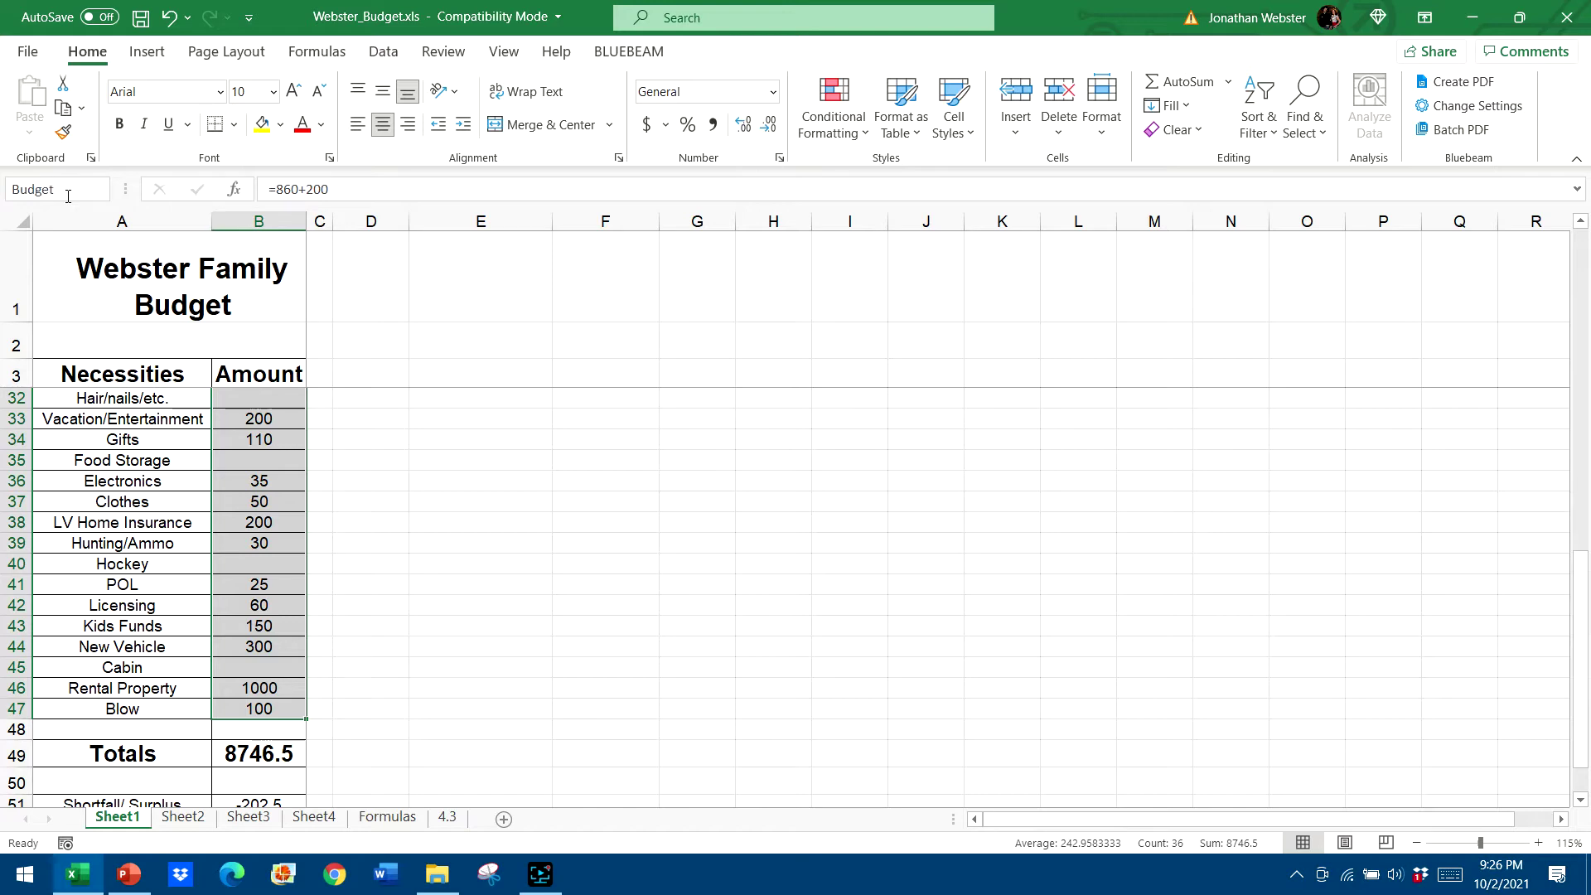
pyautogui.press('Return')
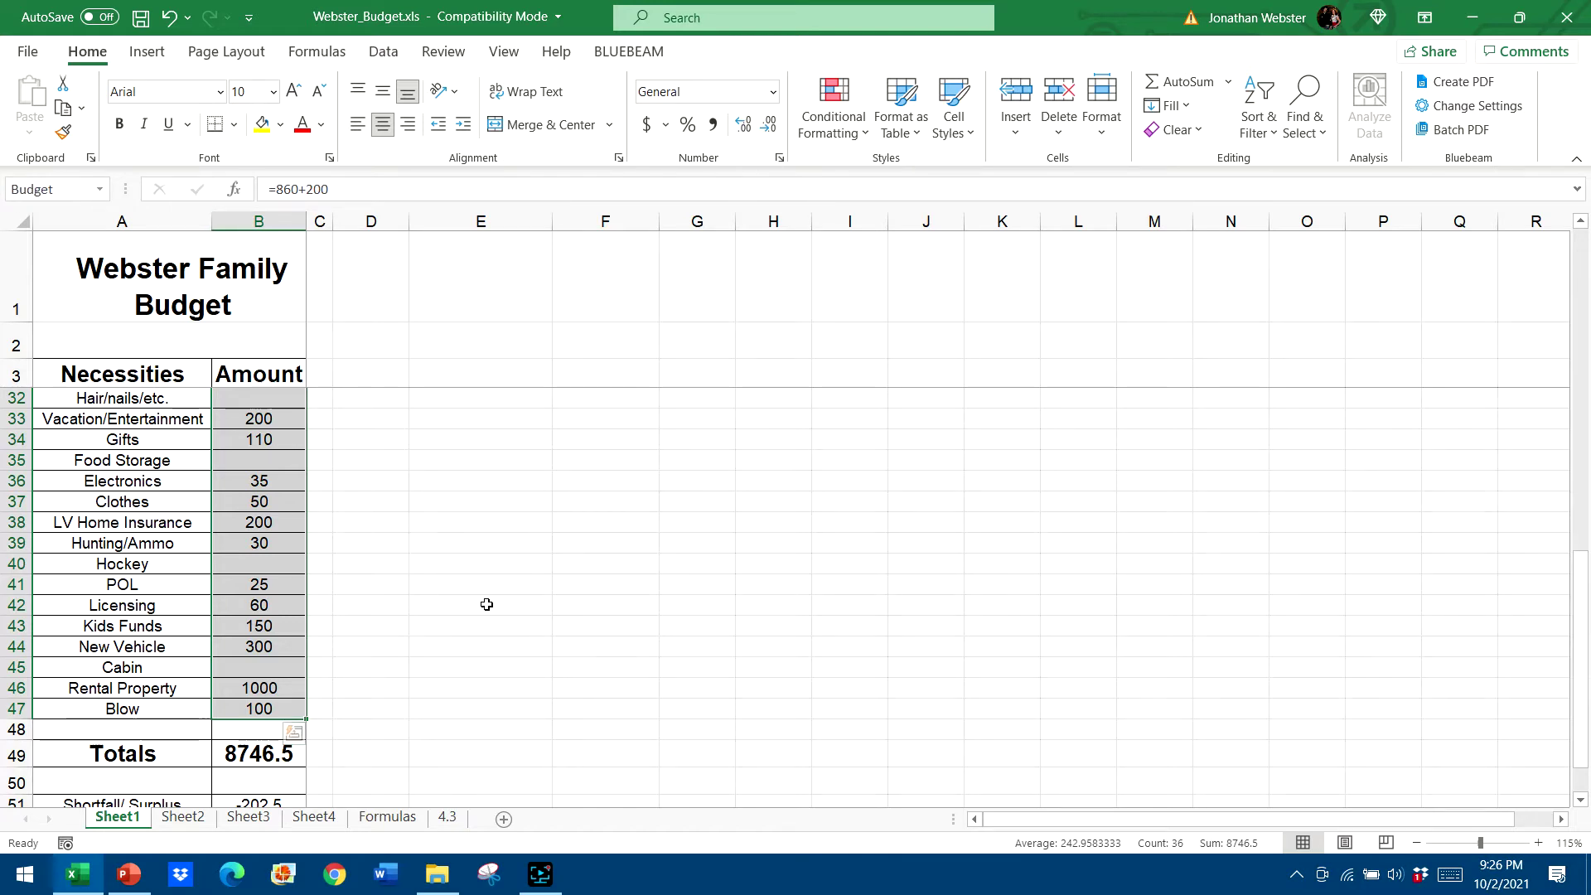
pyautogui.click(487, 603)
# Replace the Count in F8 with =COUNT(Budget), still returning 36.0
pyautogui.scroll(5, 219, 569)
pyautogui.scroll(2, 259, 535)
pyautogui.scroll(3, 260, 535)
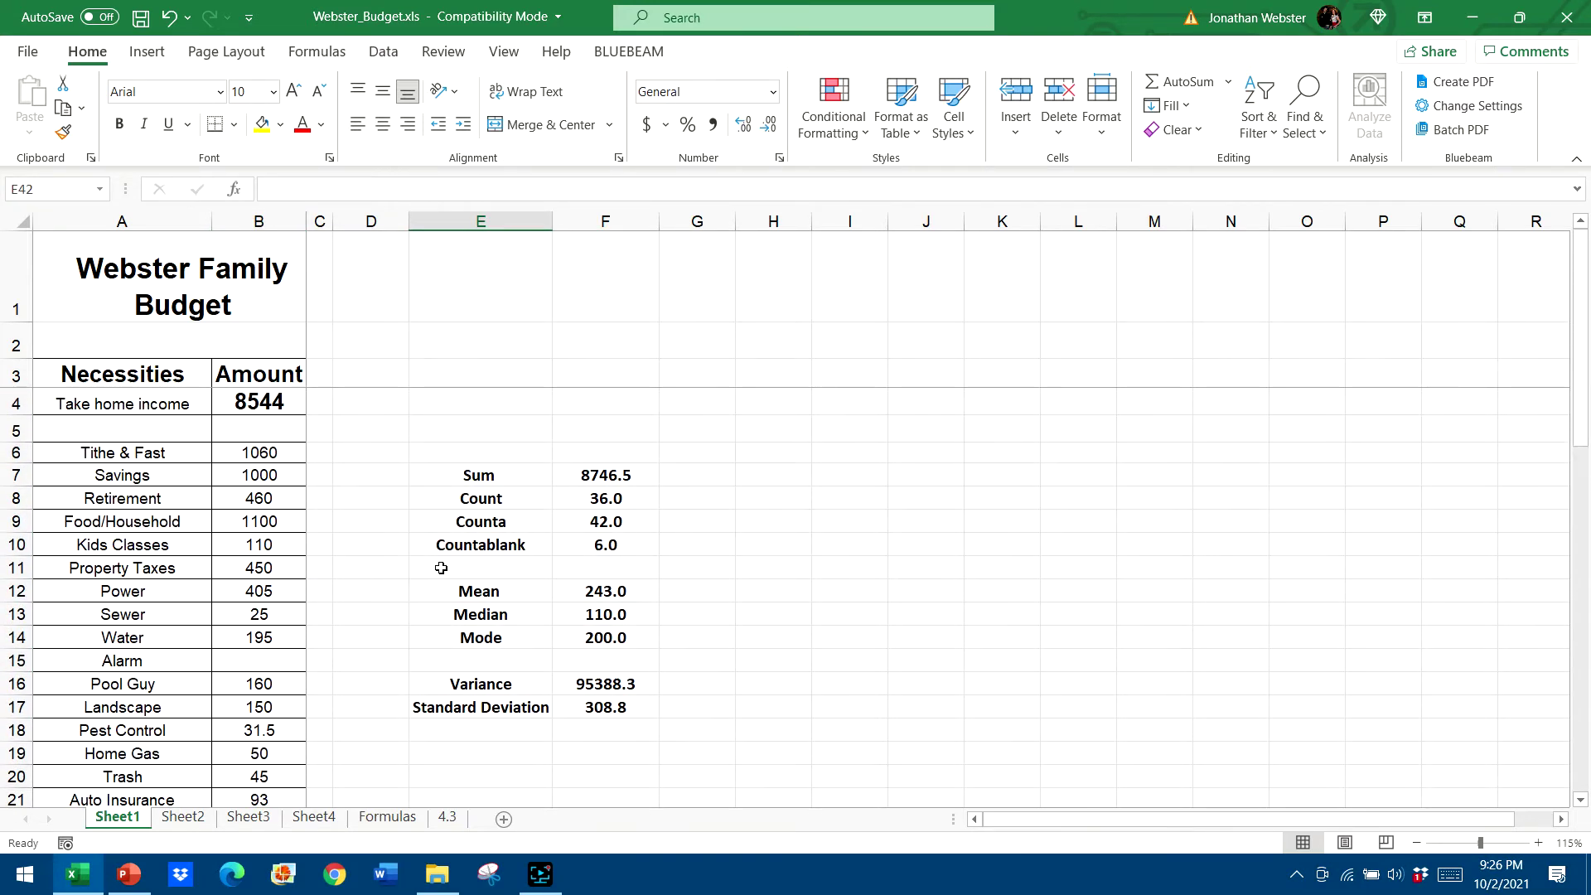
pyautogui.click(527, 510)
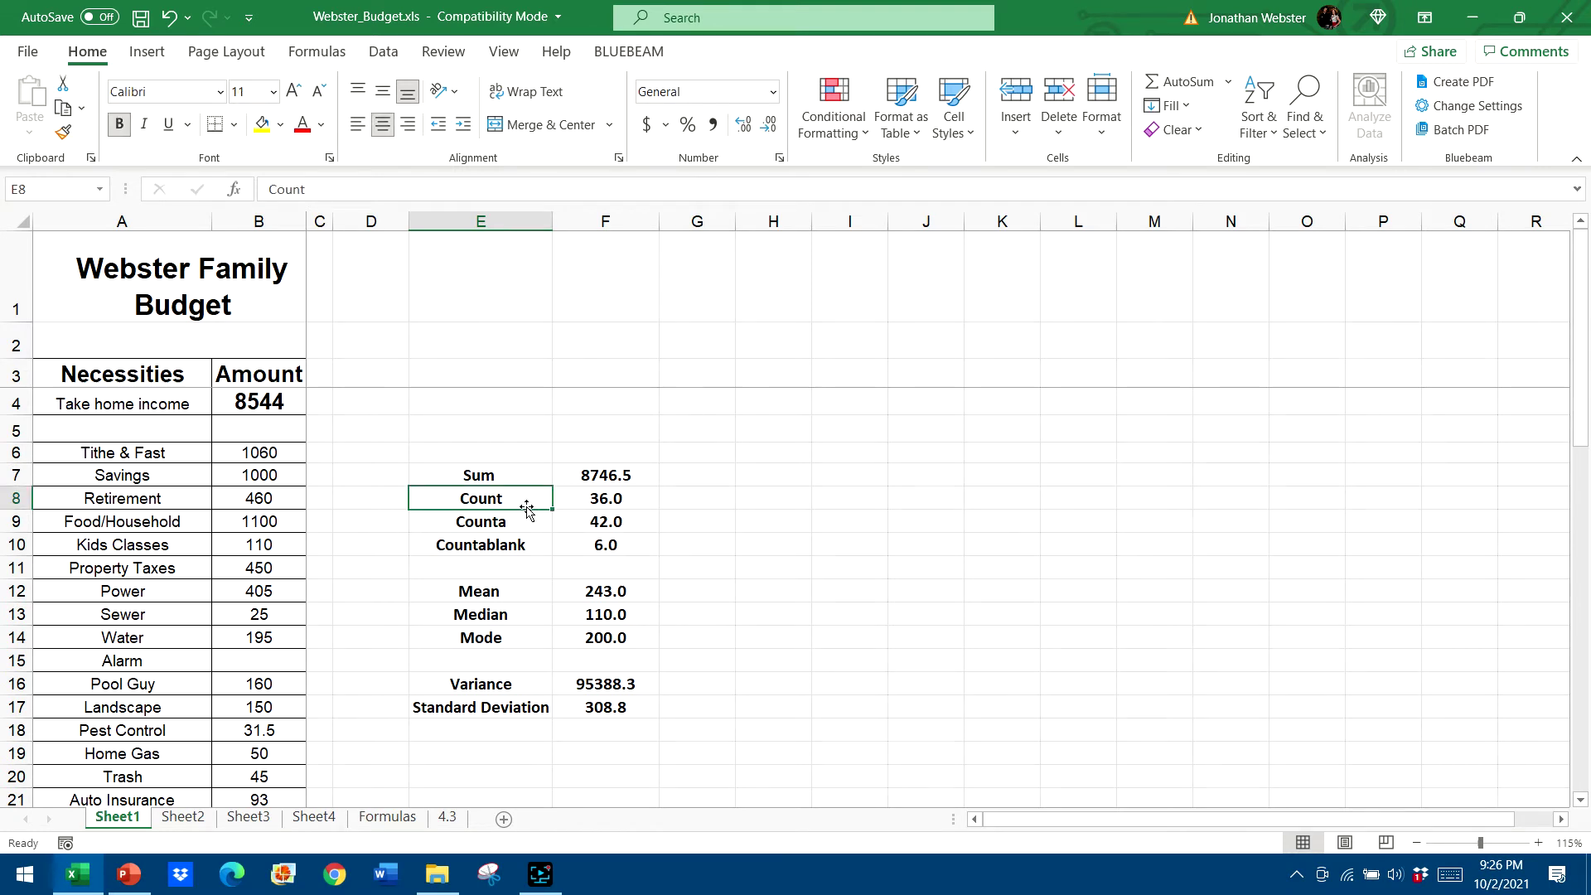
pyautogui.click(596, 497)
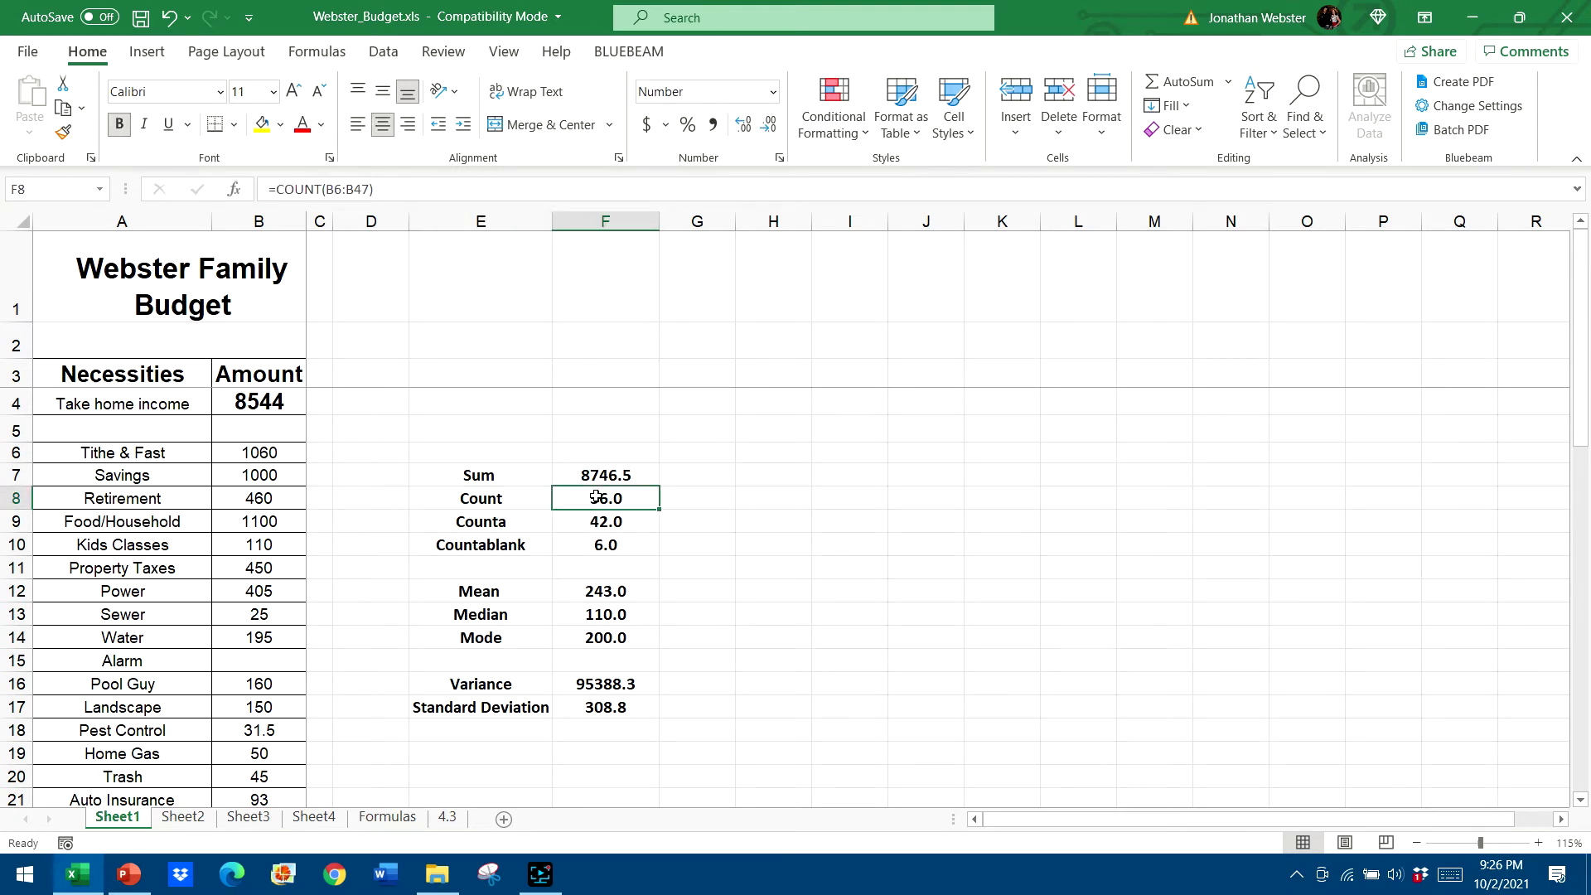
pyautogui.write('=count')
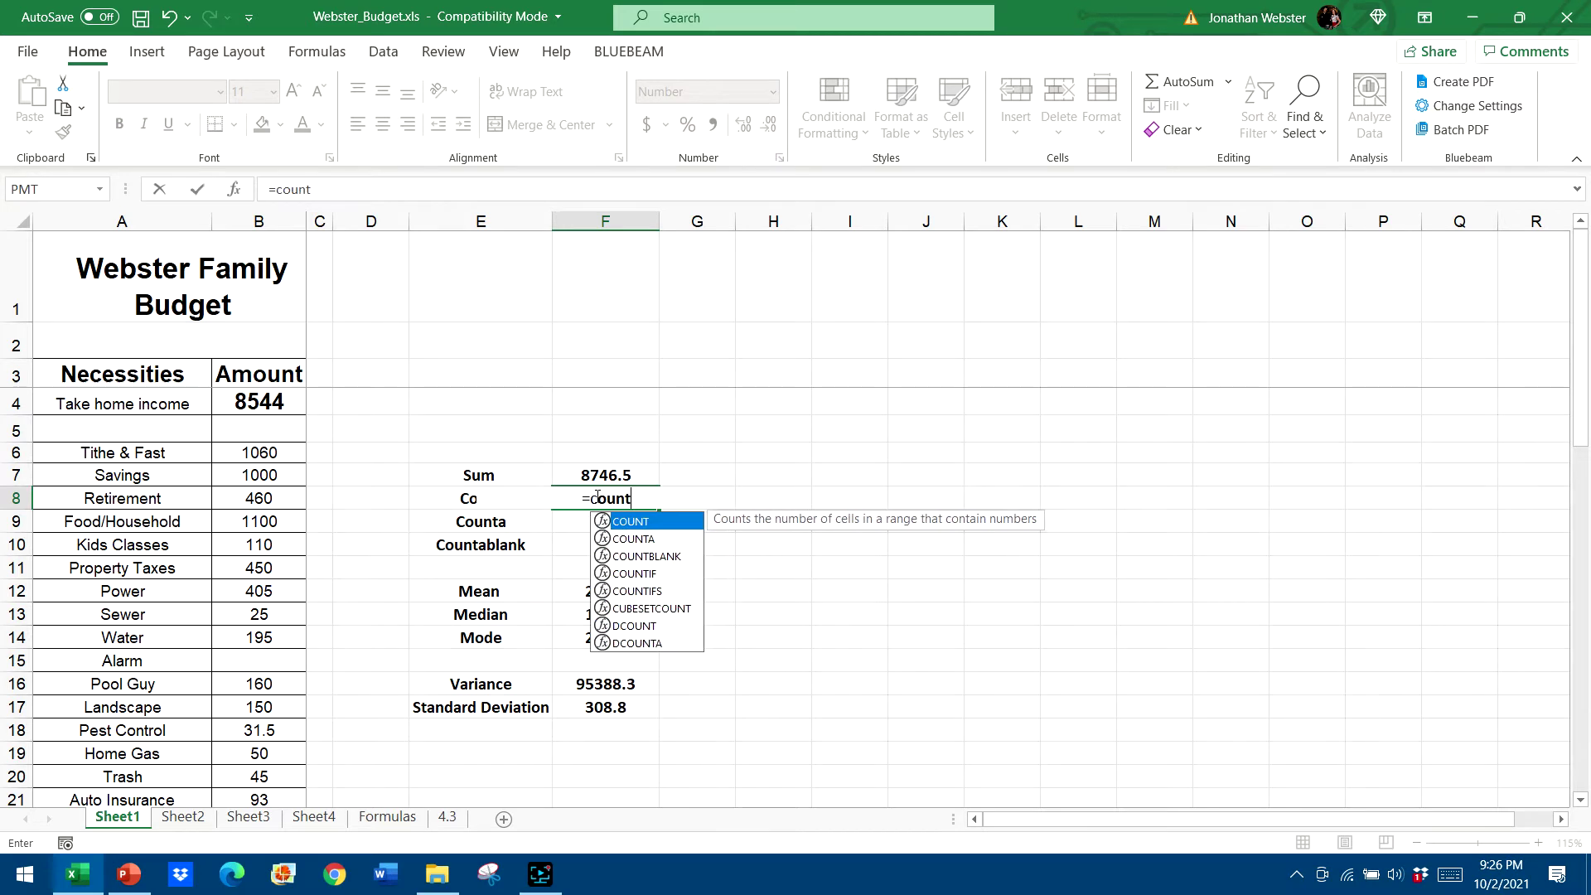
pyautogui.doubleClick(639, 522)
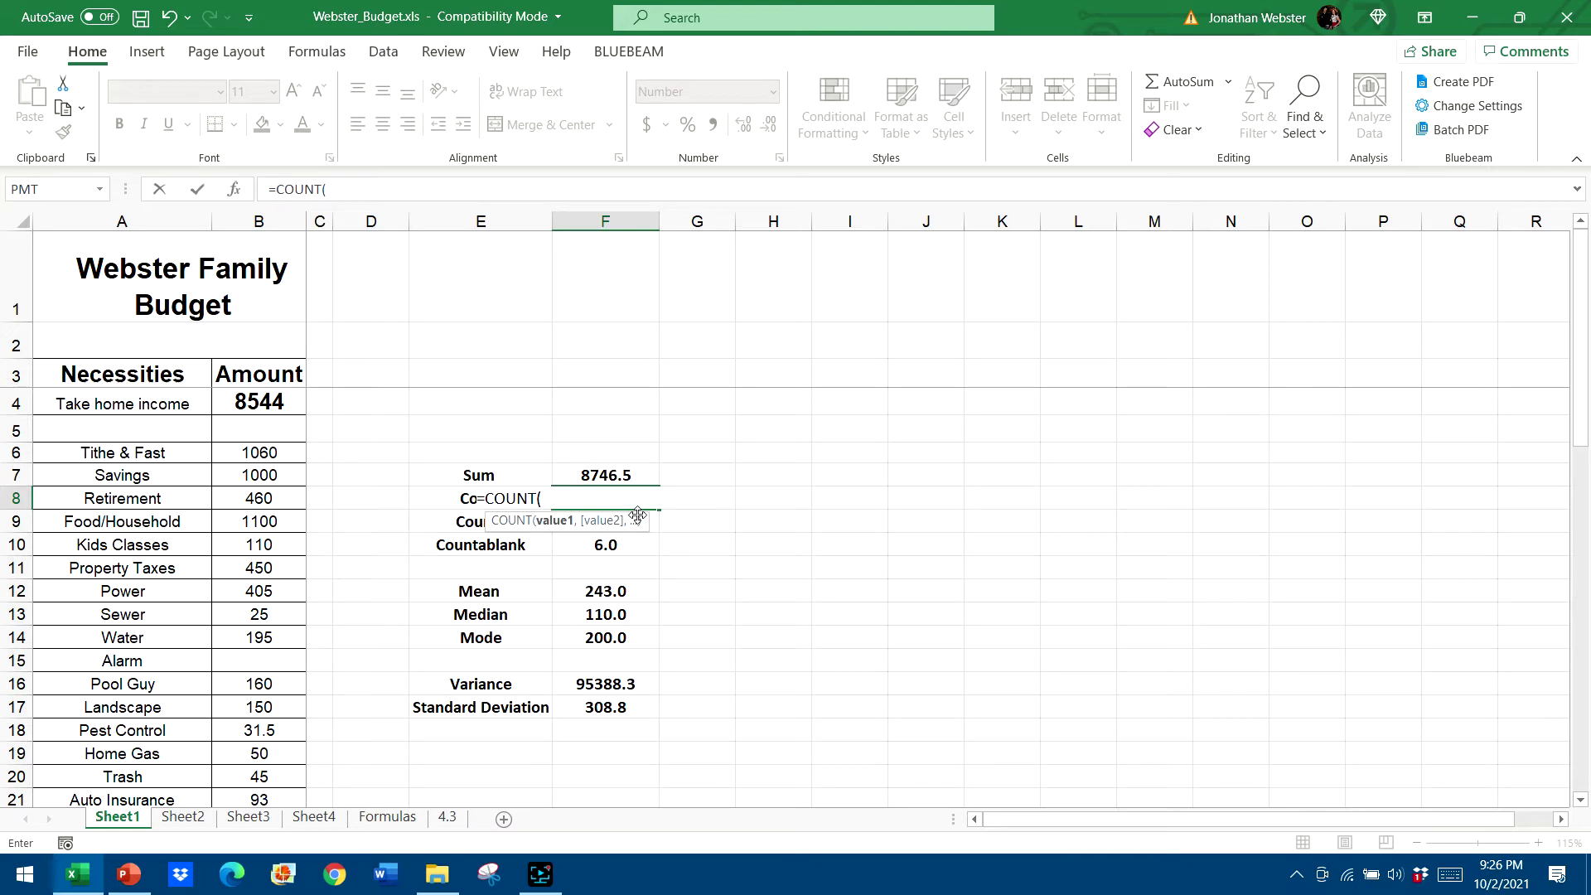
pyautogui.write('bud')
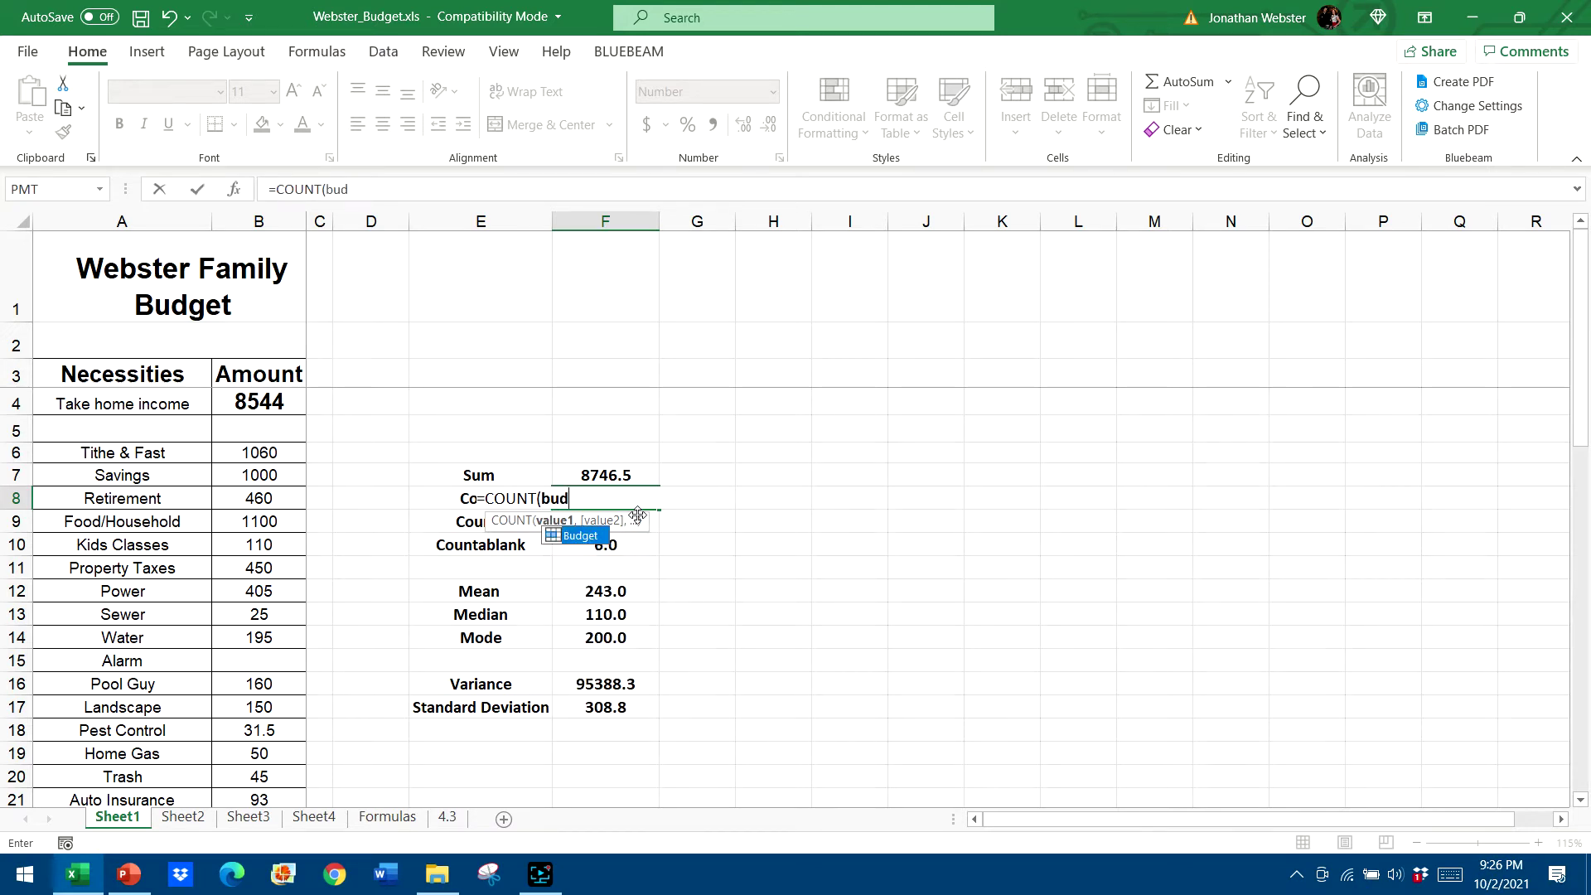
pyautogui.write('ge')
pyautogui.doubleClick(584, 539)
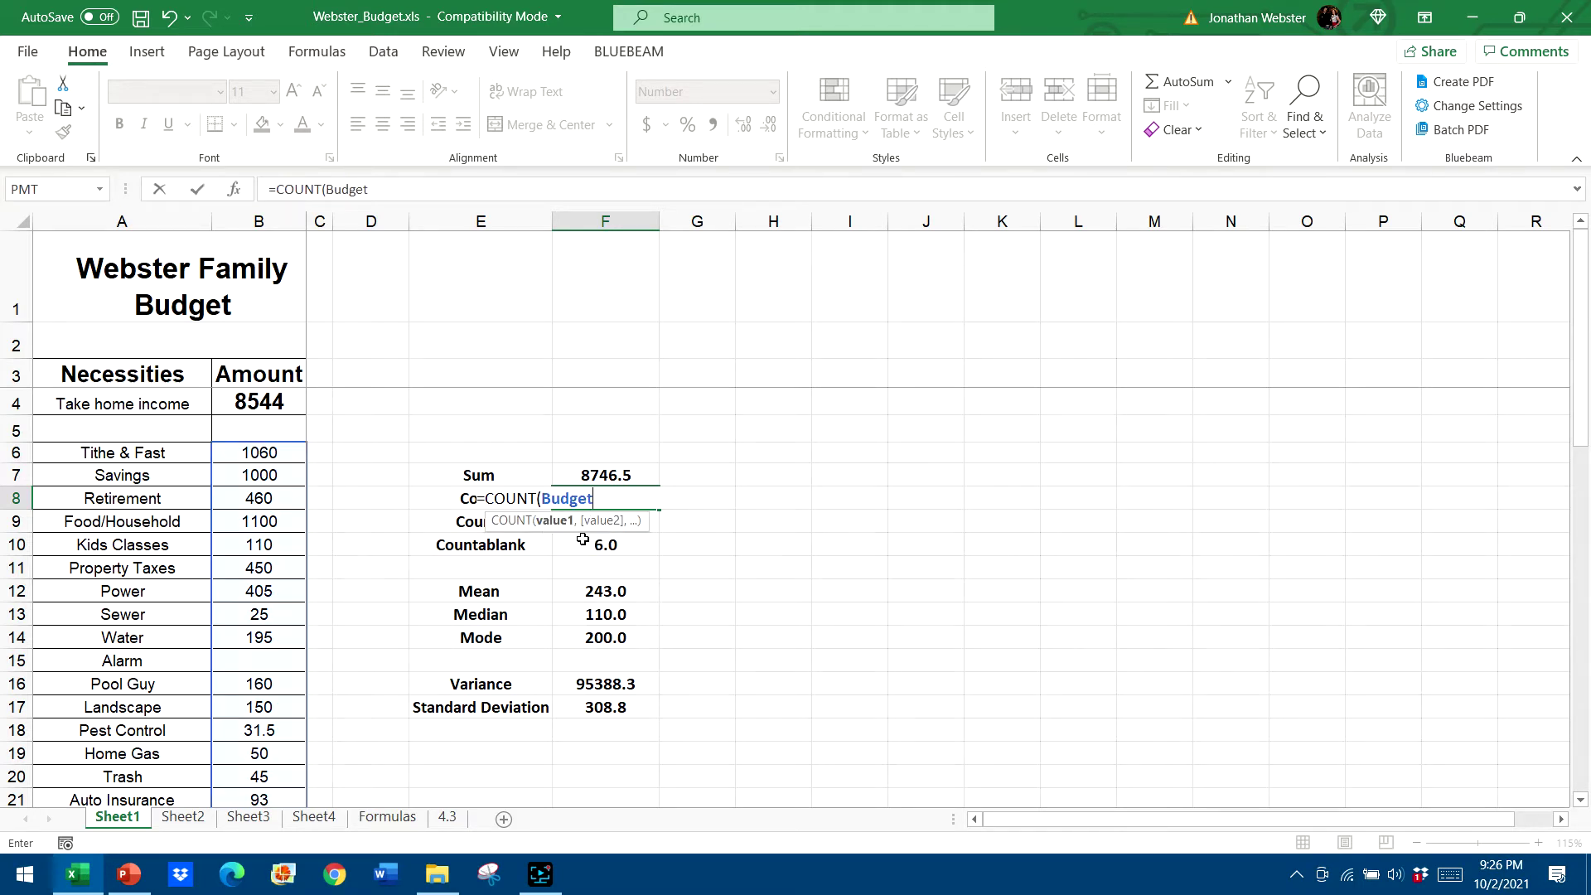
pyautogui.write(')')
pyautogui.press('Return')
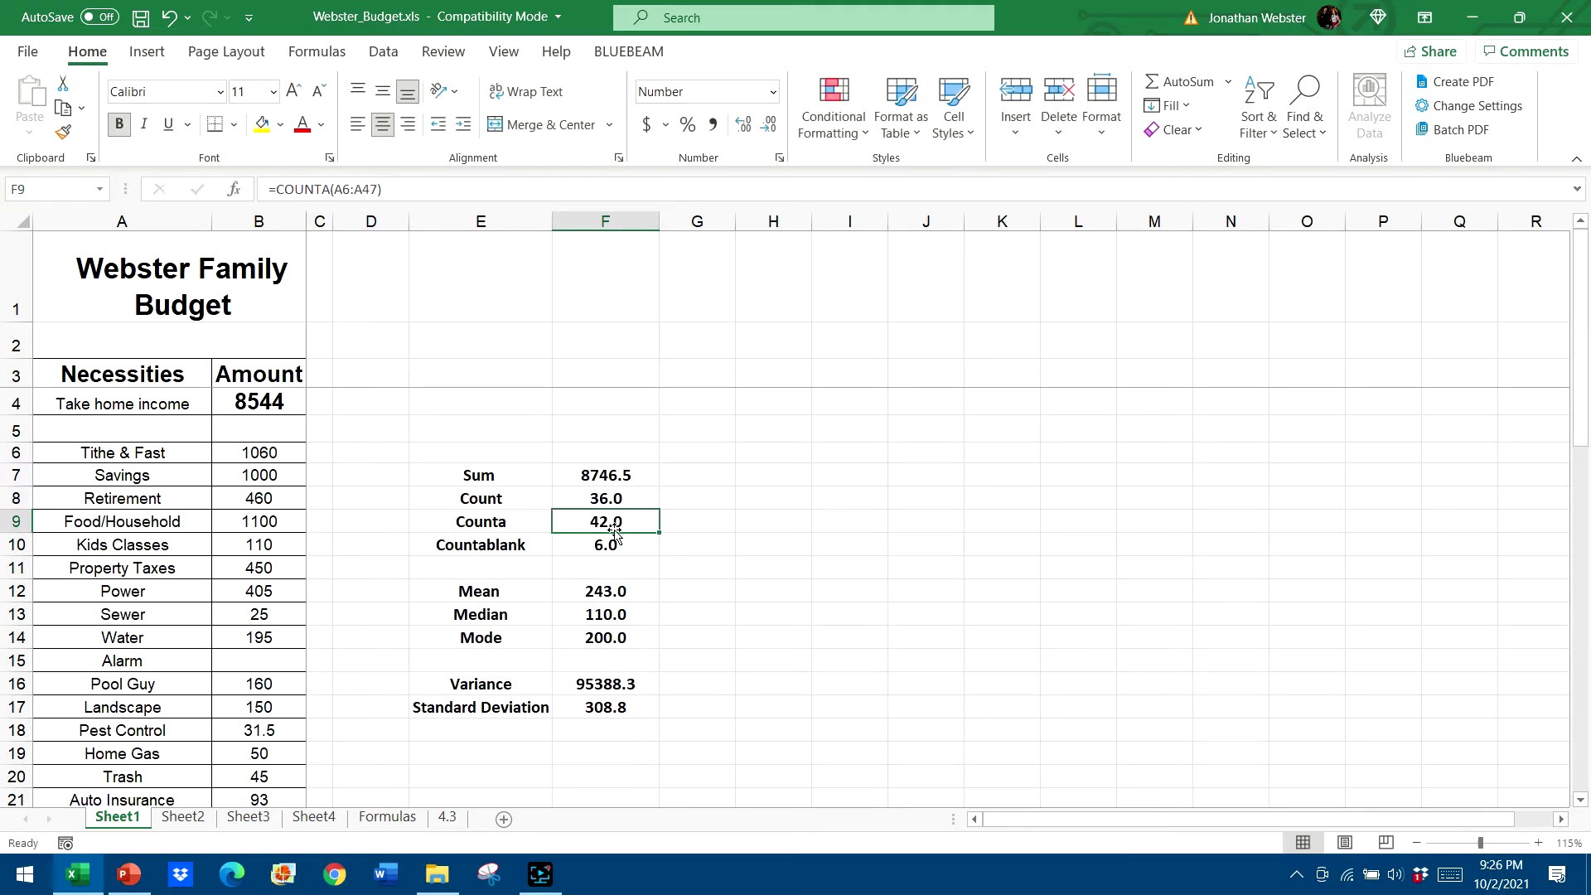
pyautogui.click(611, 495)
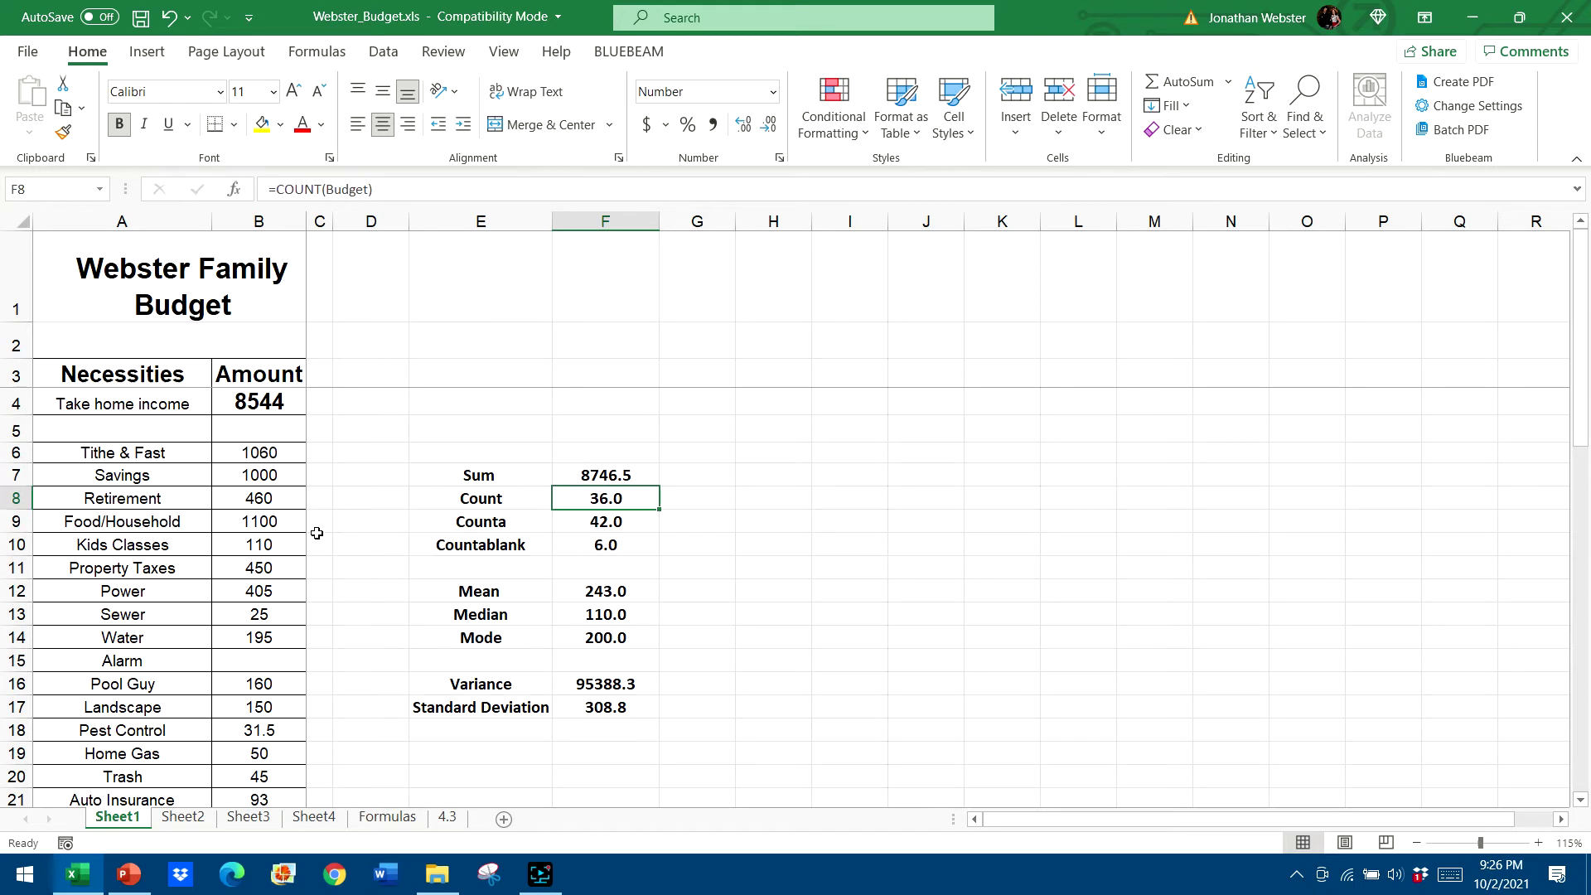
pyautogui.moveTo(274, 448); pyautogui.dragTo(295, 638)
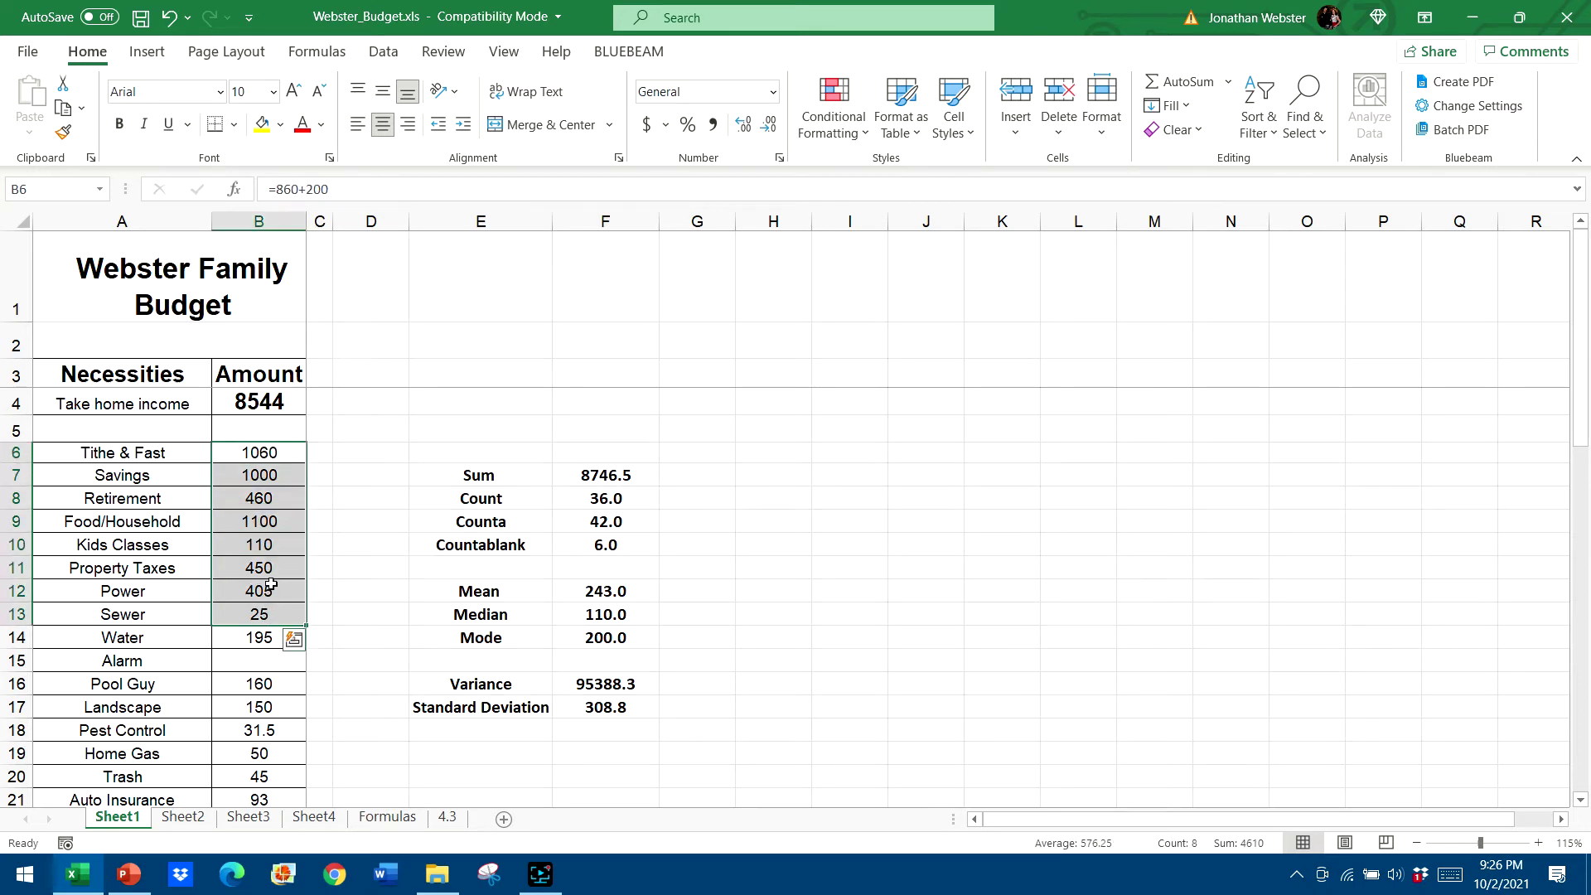
pyautogui.click(716, 537)
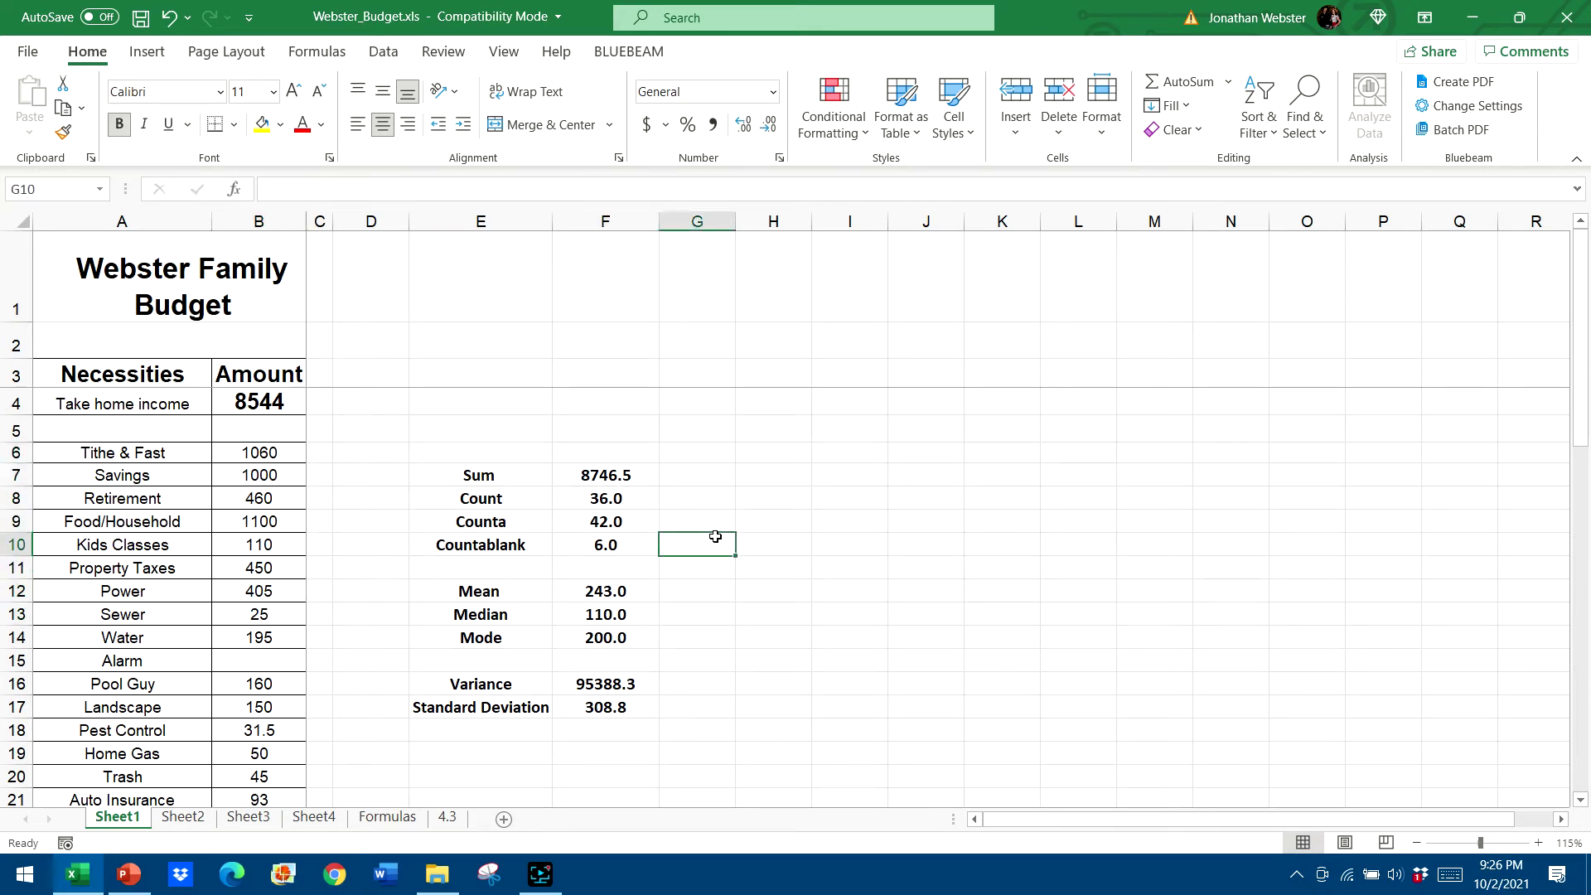
pyautogui.click(262, 659)
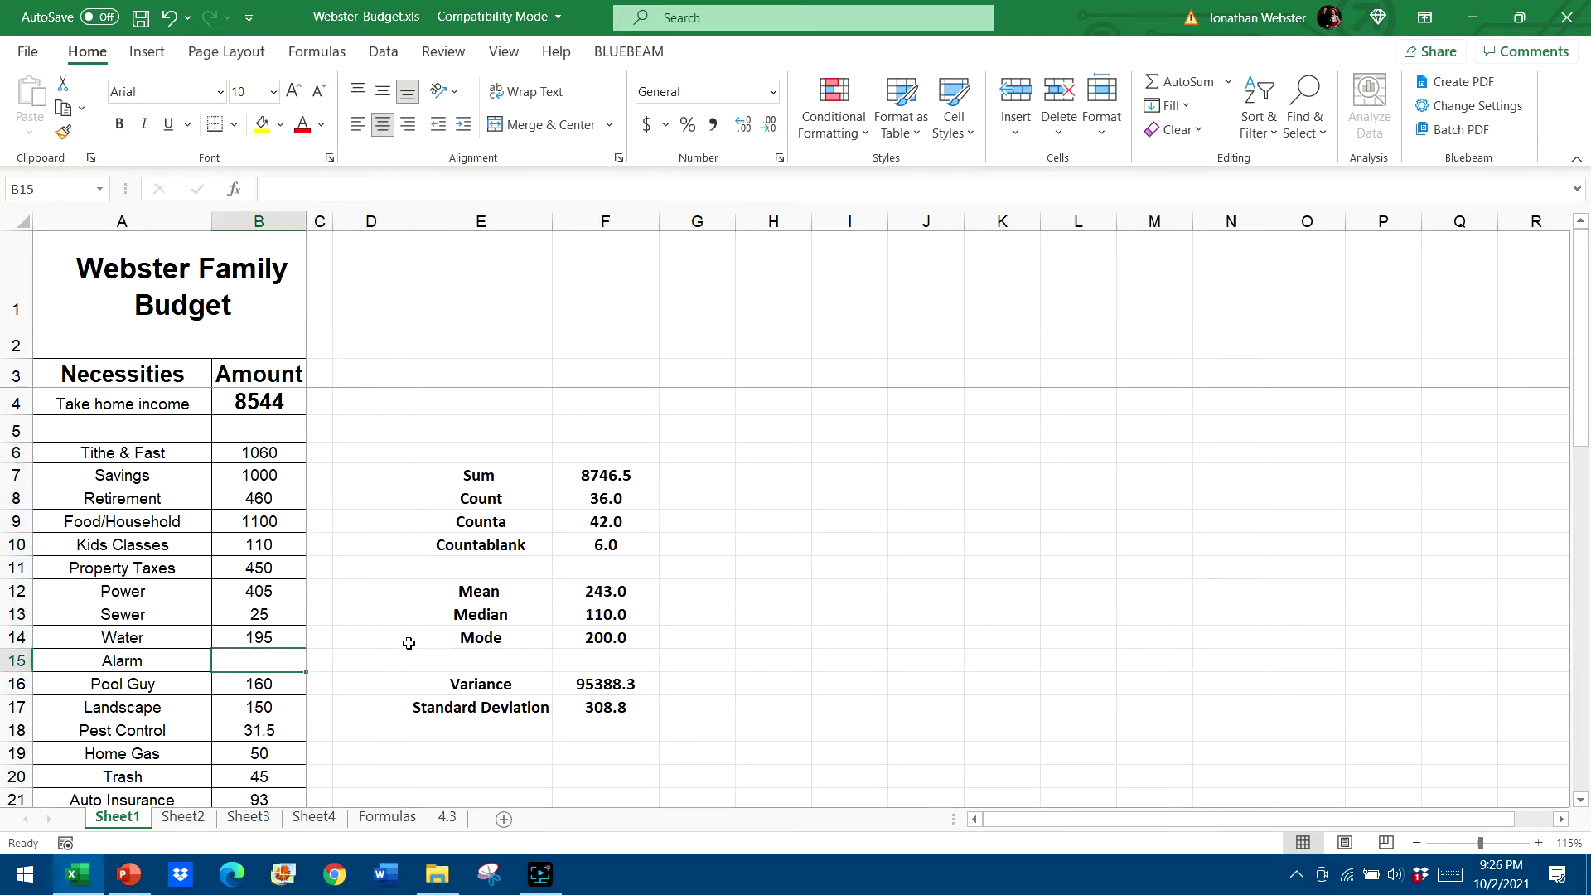
pyautogui.click(509, 526)
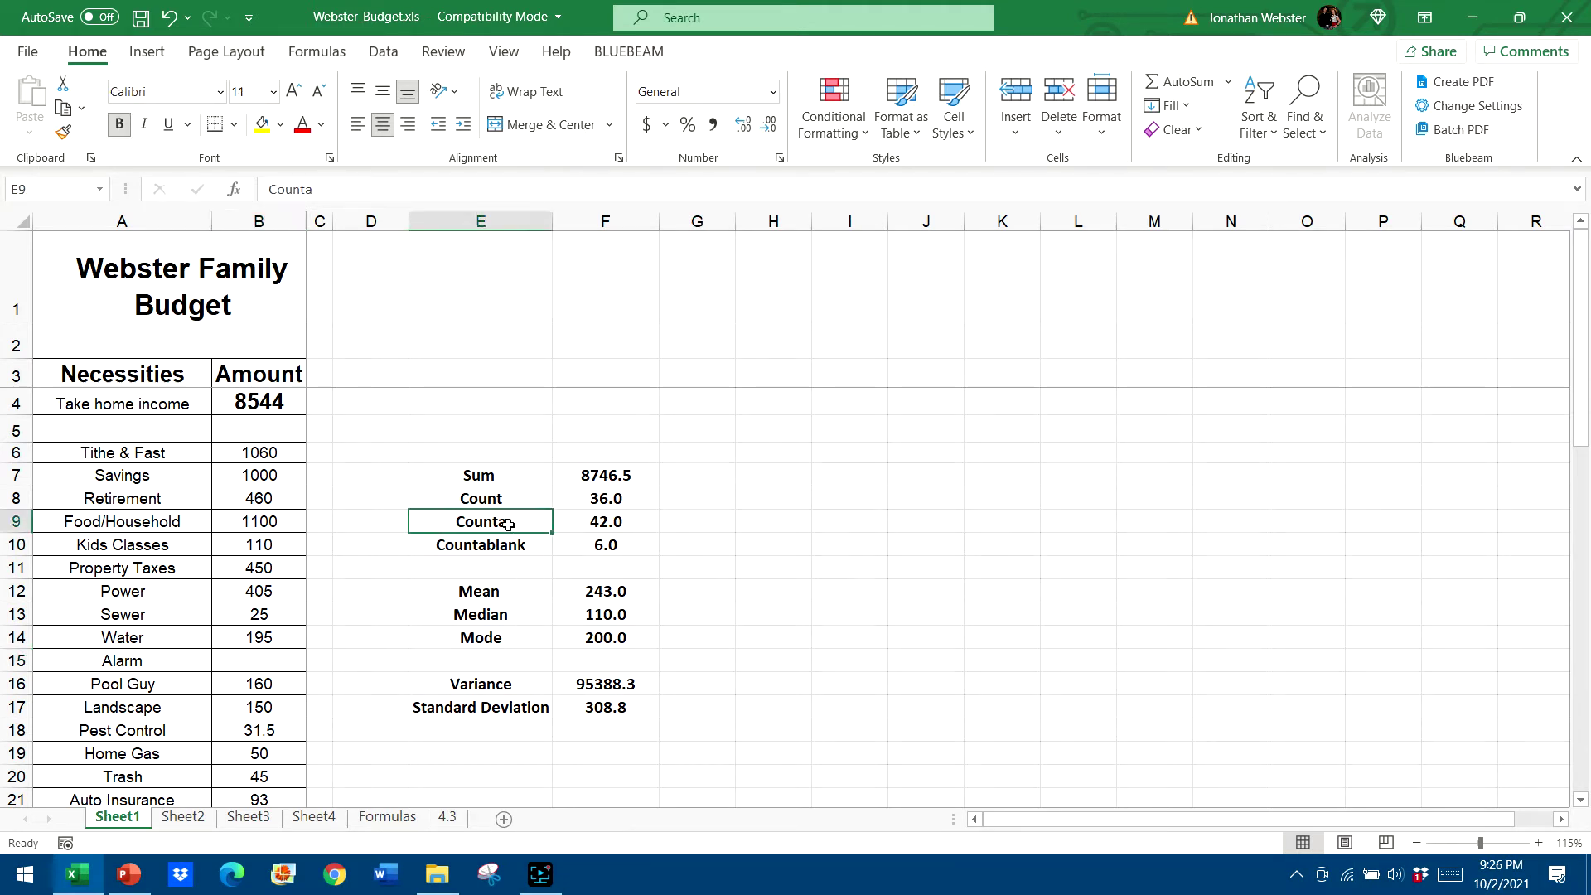
pyautogui.moveTo(195, 454); pyautogui.dragTo(206, 587)
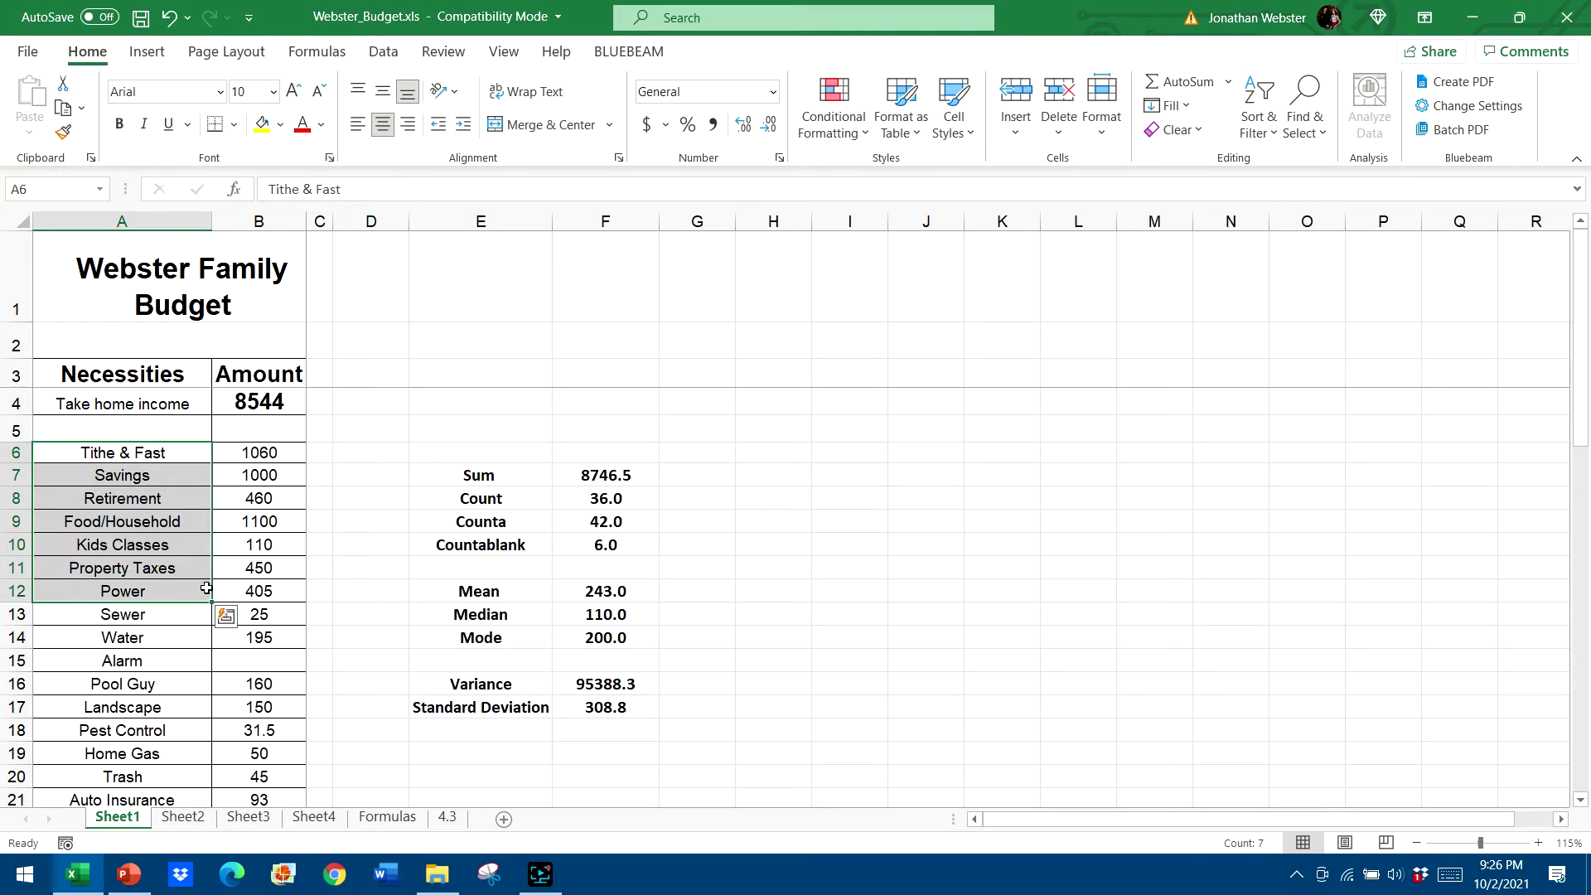
pyautogui.click(603, 526)
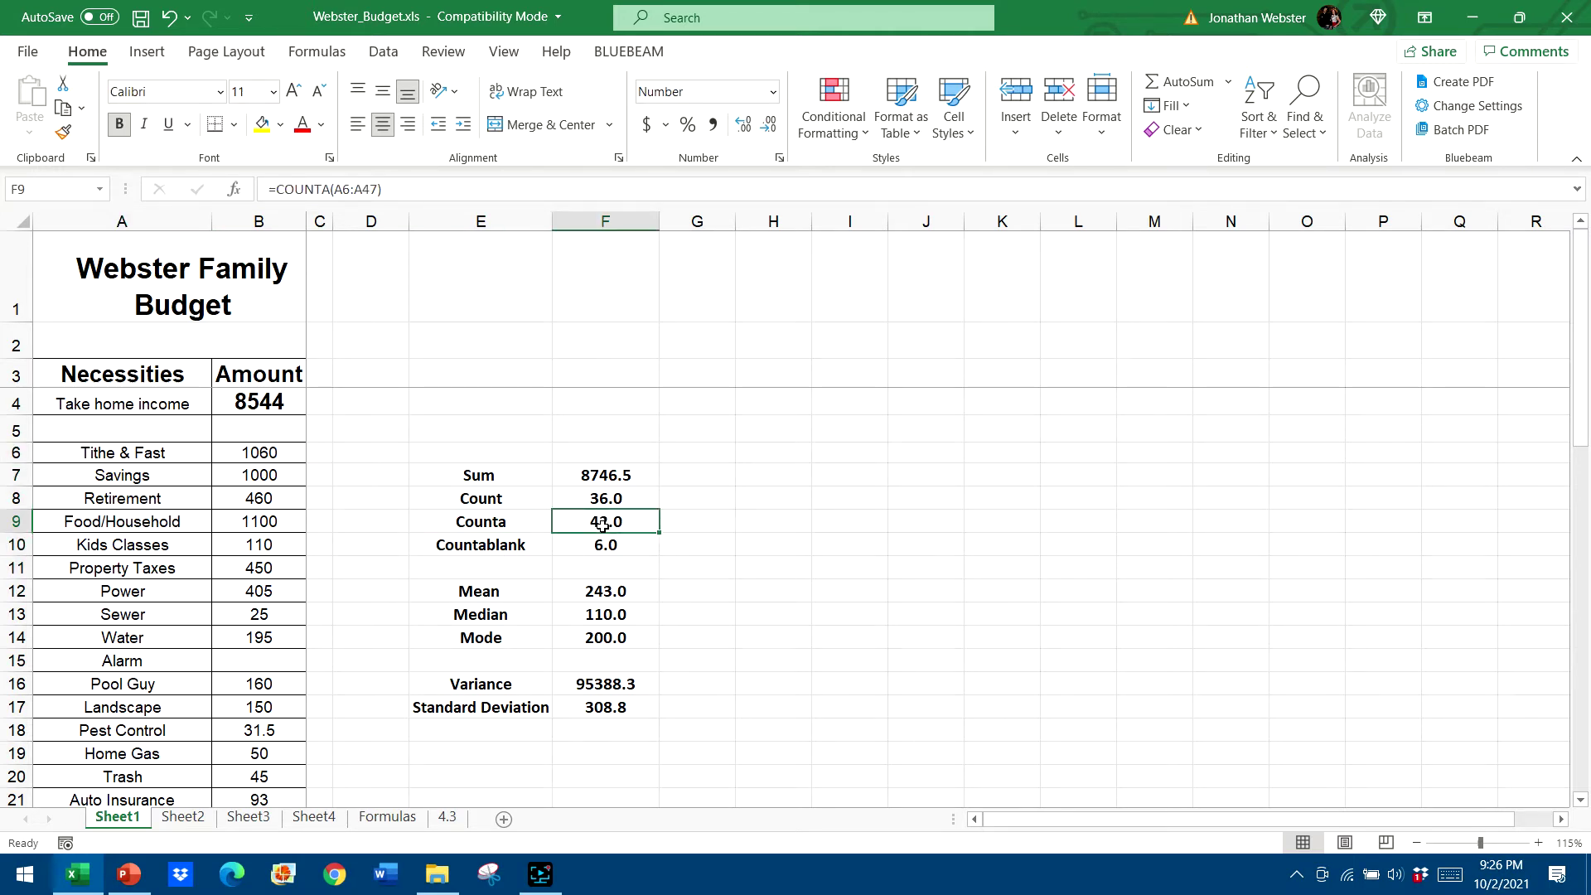
pyautogui.write('=coun')
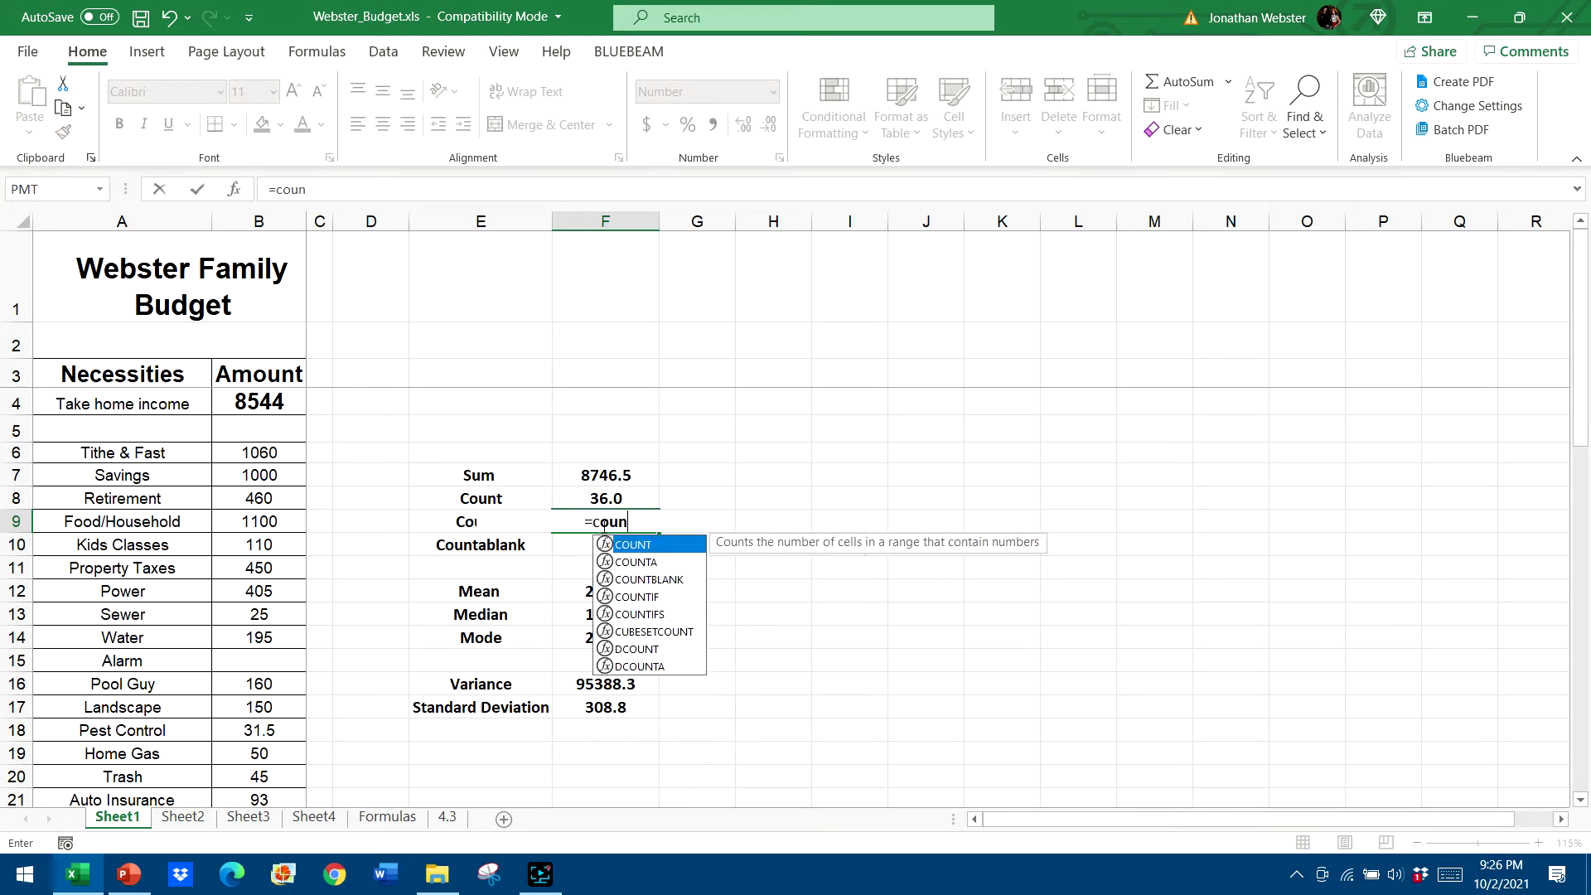
pyautogui.write('t')
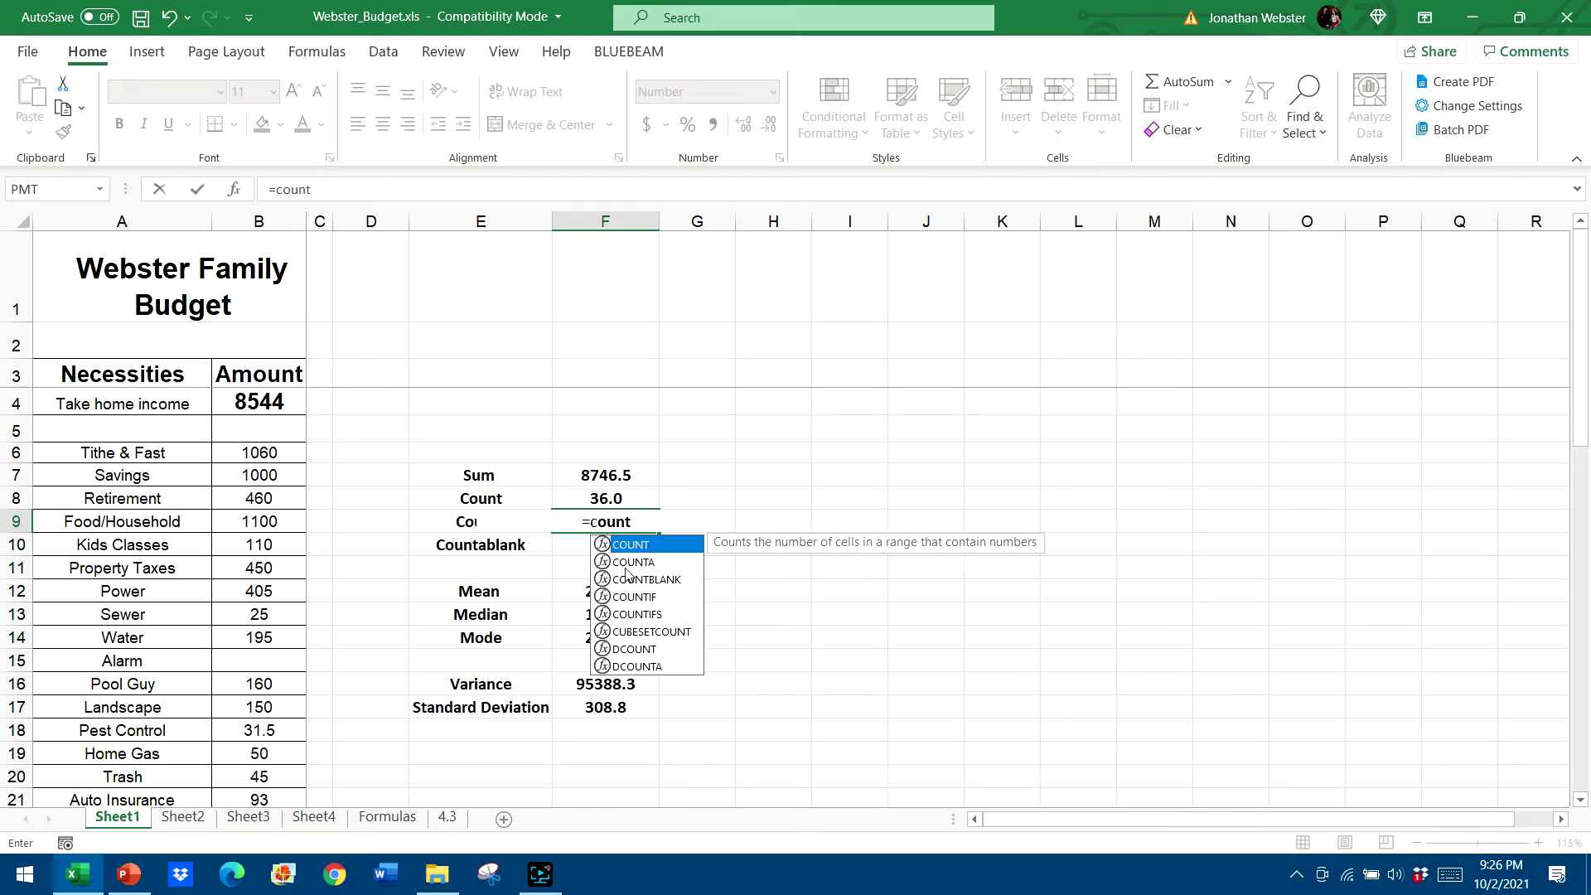
pyautogui.doubleClick(617, 563)
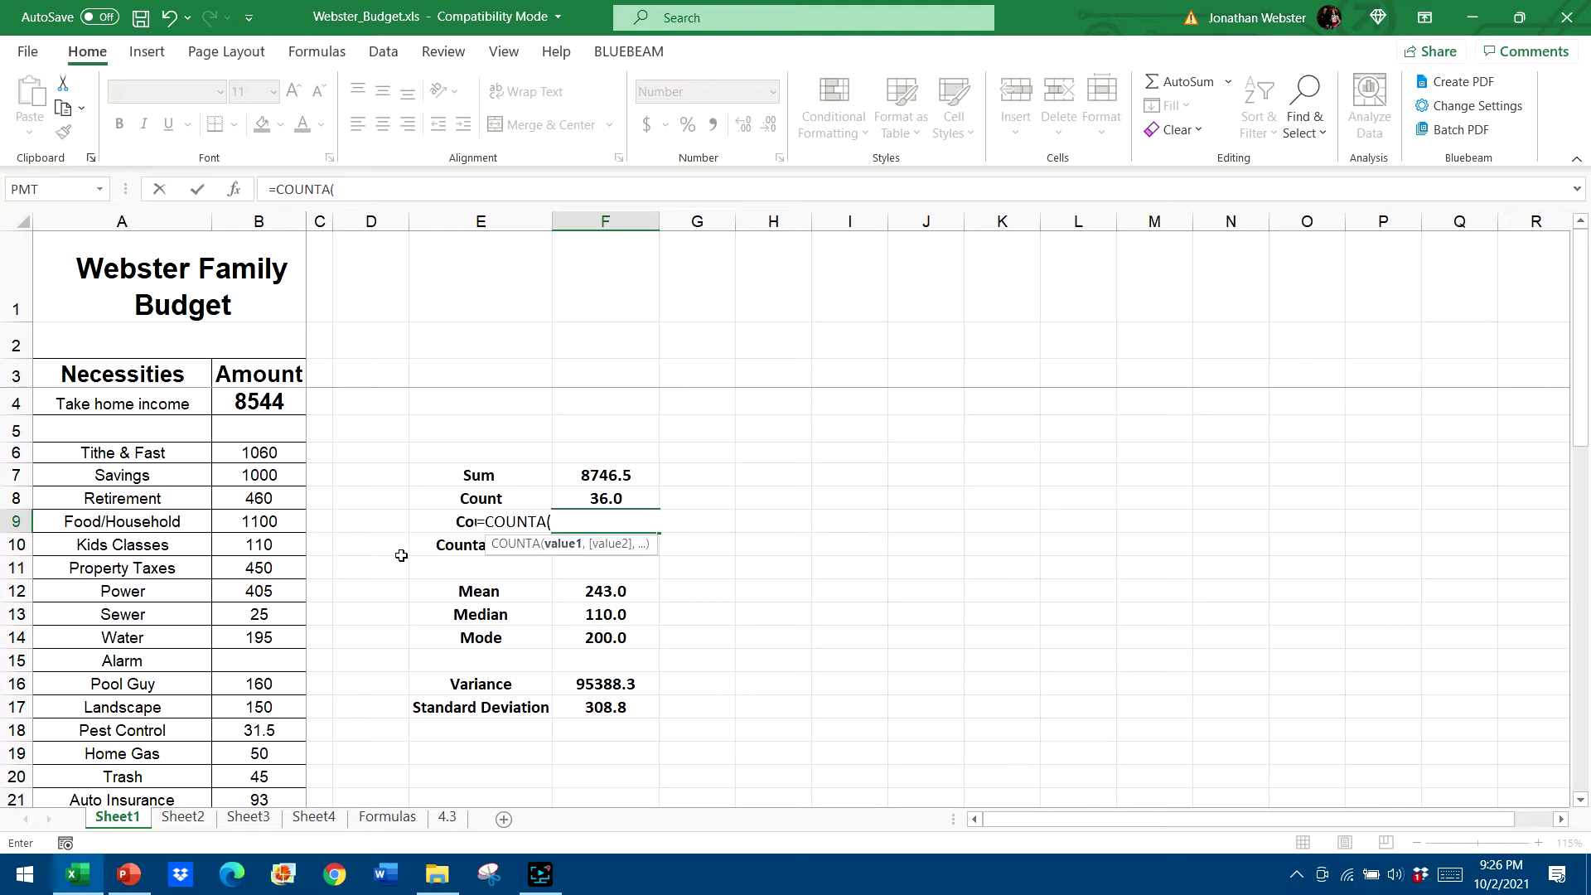
pyautogui.click(167, 456)
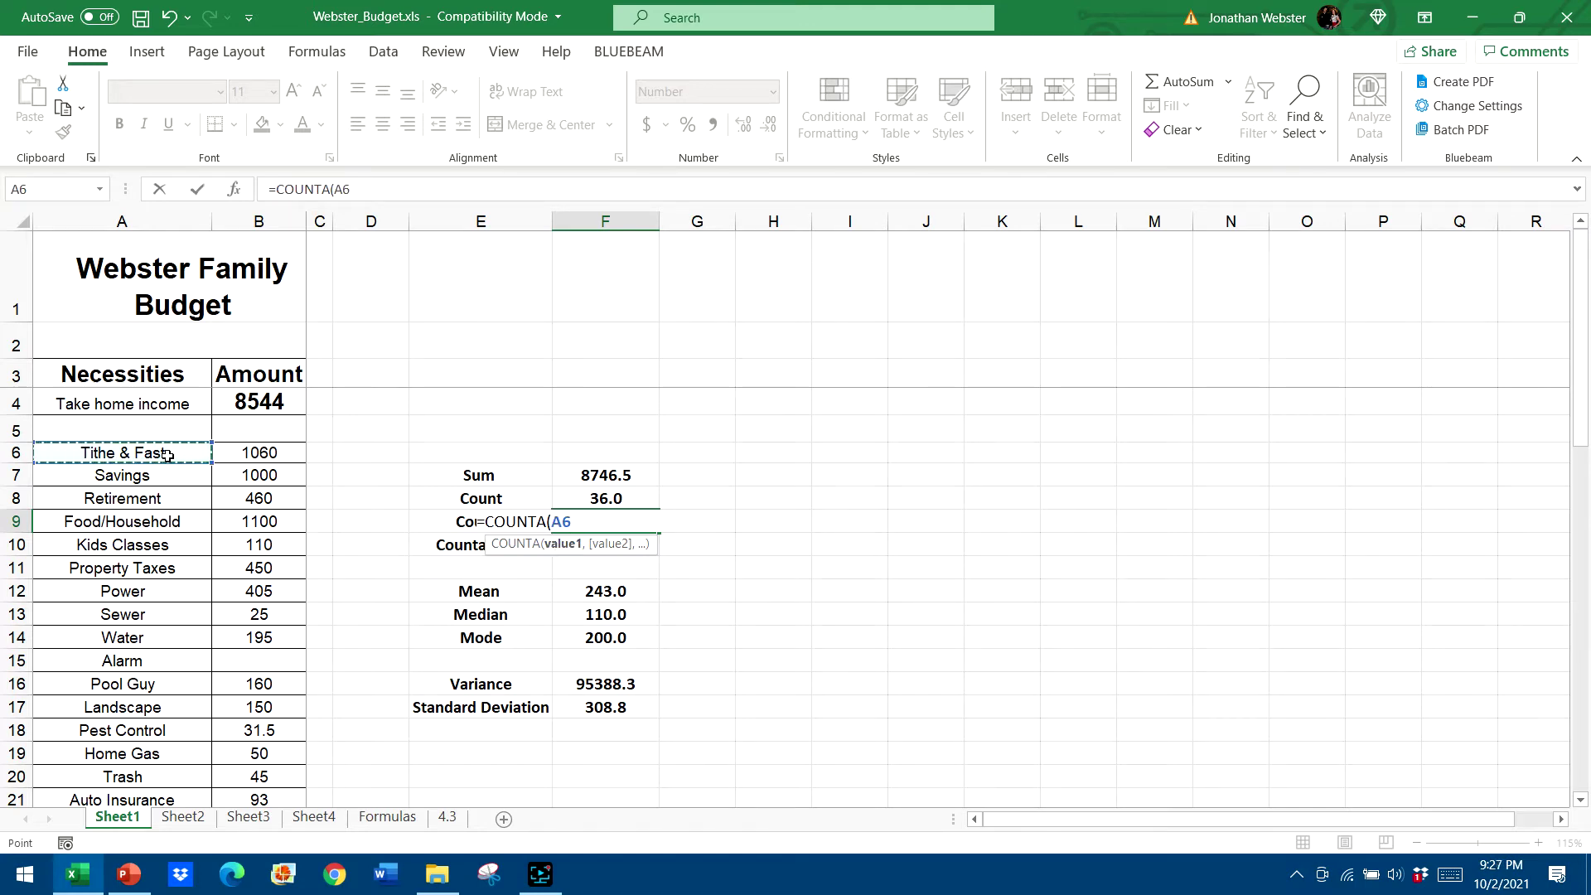
pyautogui.hotkey('ctrl', 'shift', 'Down')
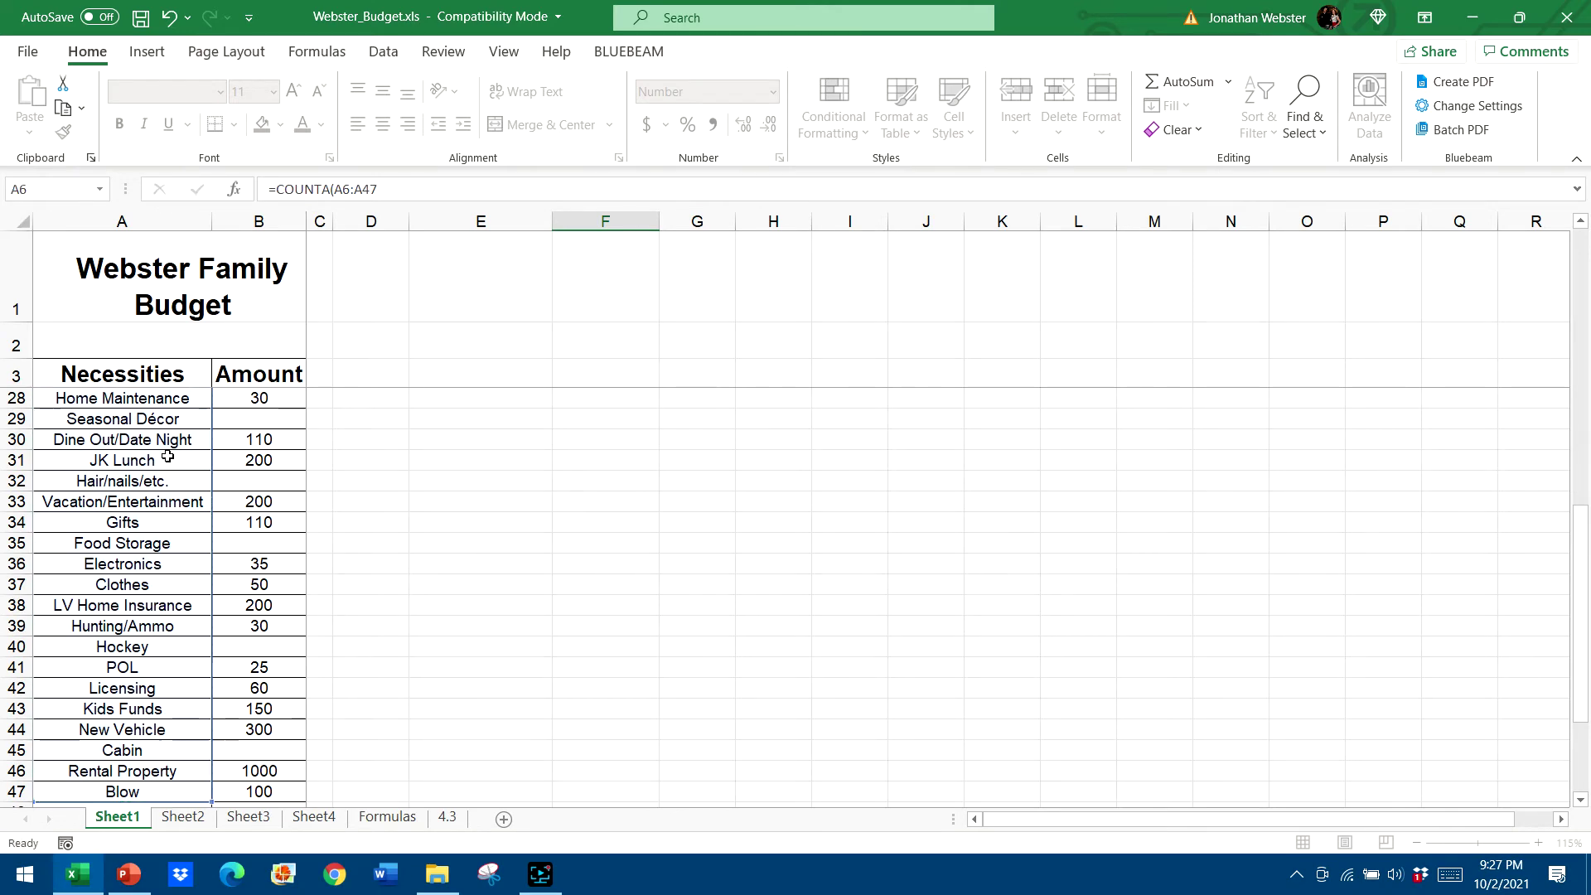
pyautogui.press('Escape')
pyautogui.scroll(2, 675, 634)
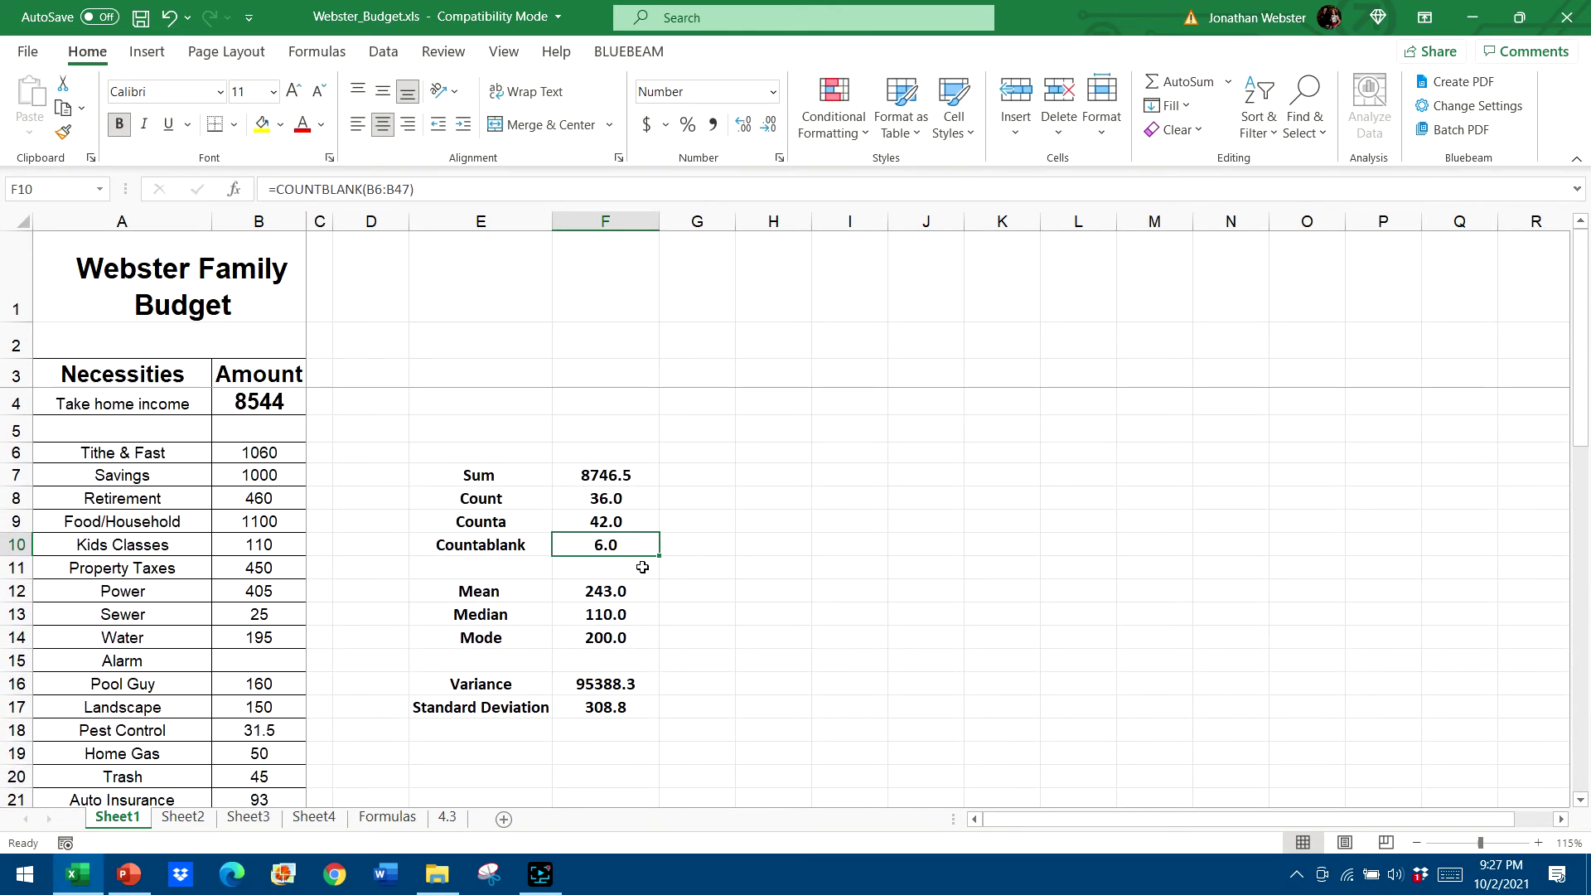
# Inspect the Count and Counta formulas and labels in rows 8 and 9
pyautogui.click(638, 520)
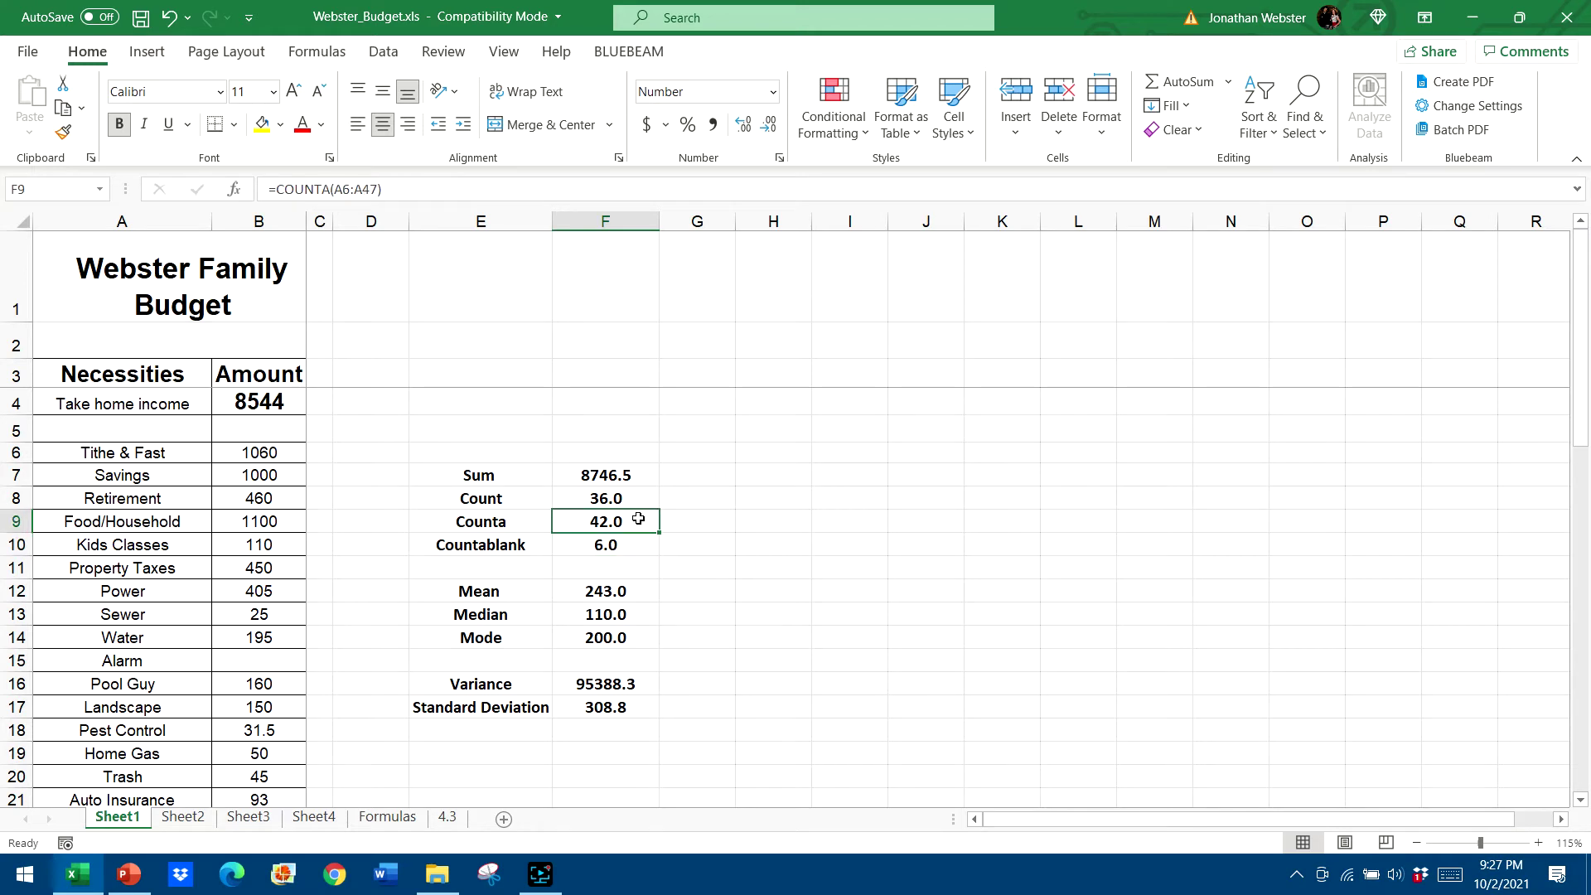
pyautogui.moveTo(632, 494); pyautogui.dragTo(628, 524)
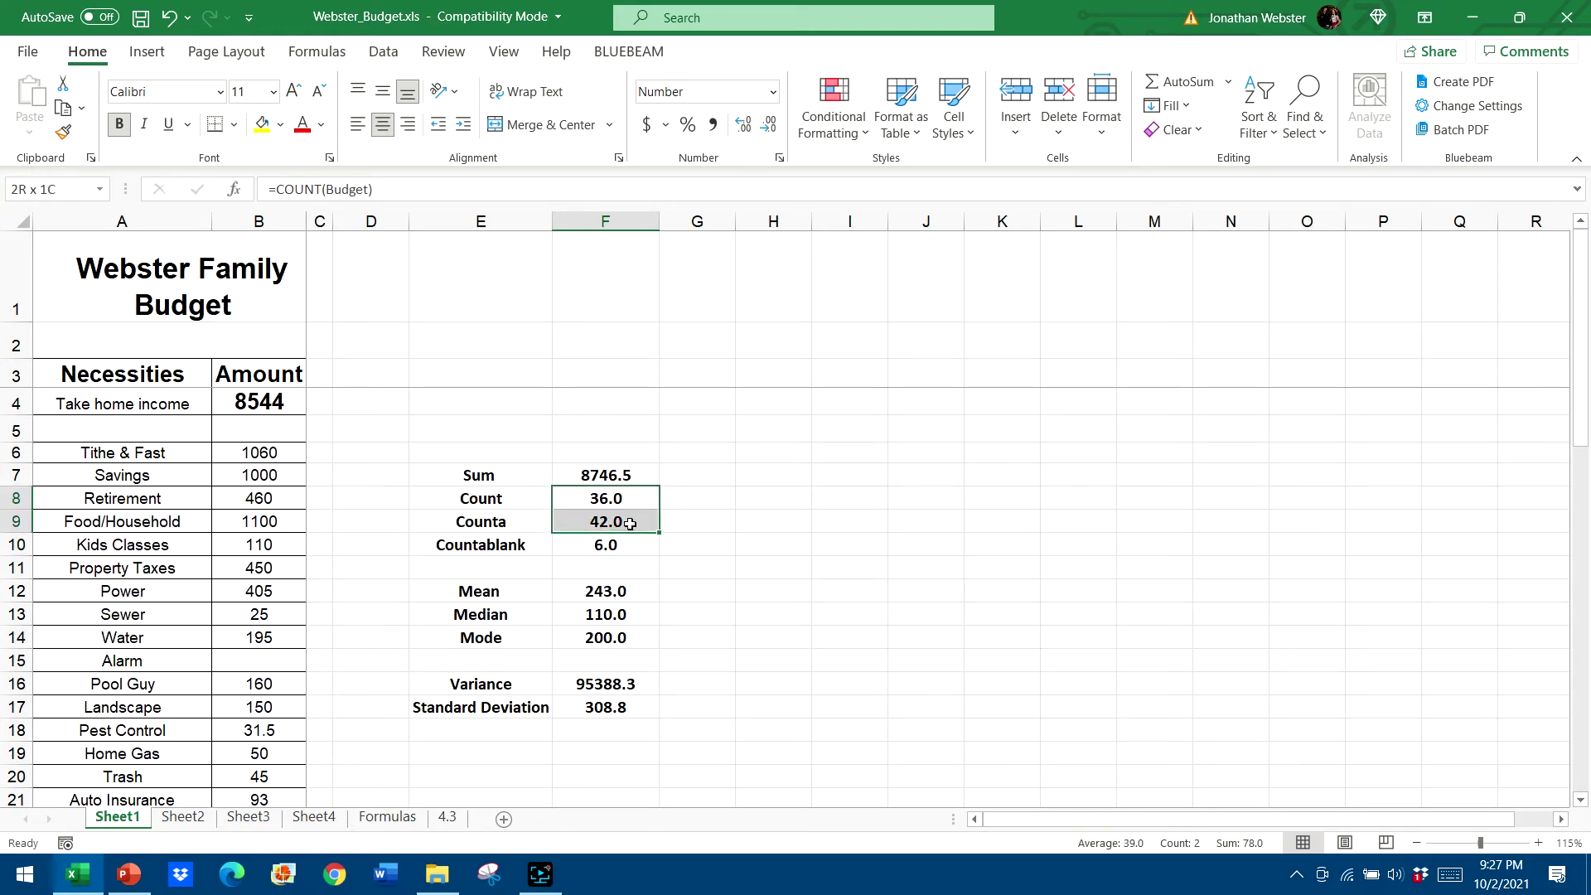
pyautogui.click(530, 497)
pyautogui.click(524, 523)
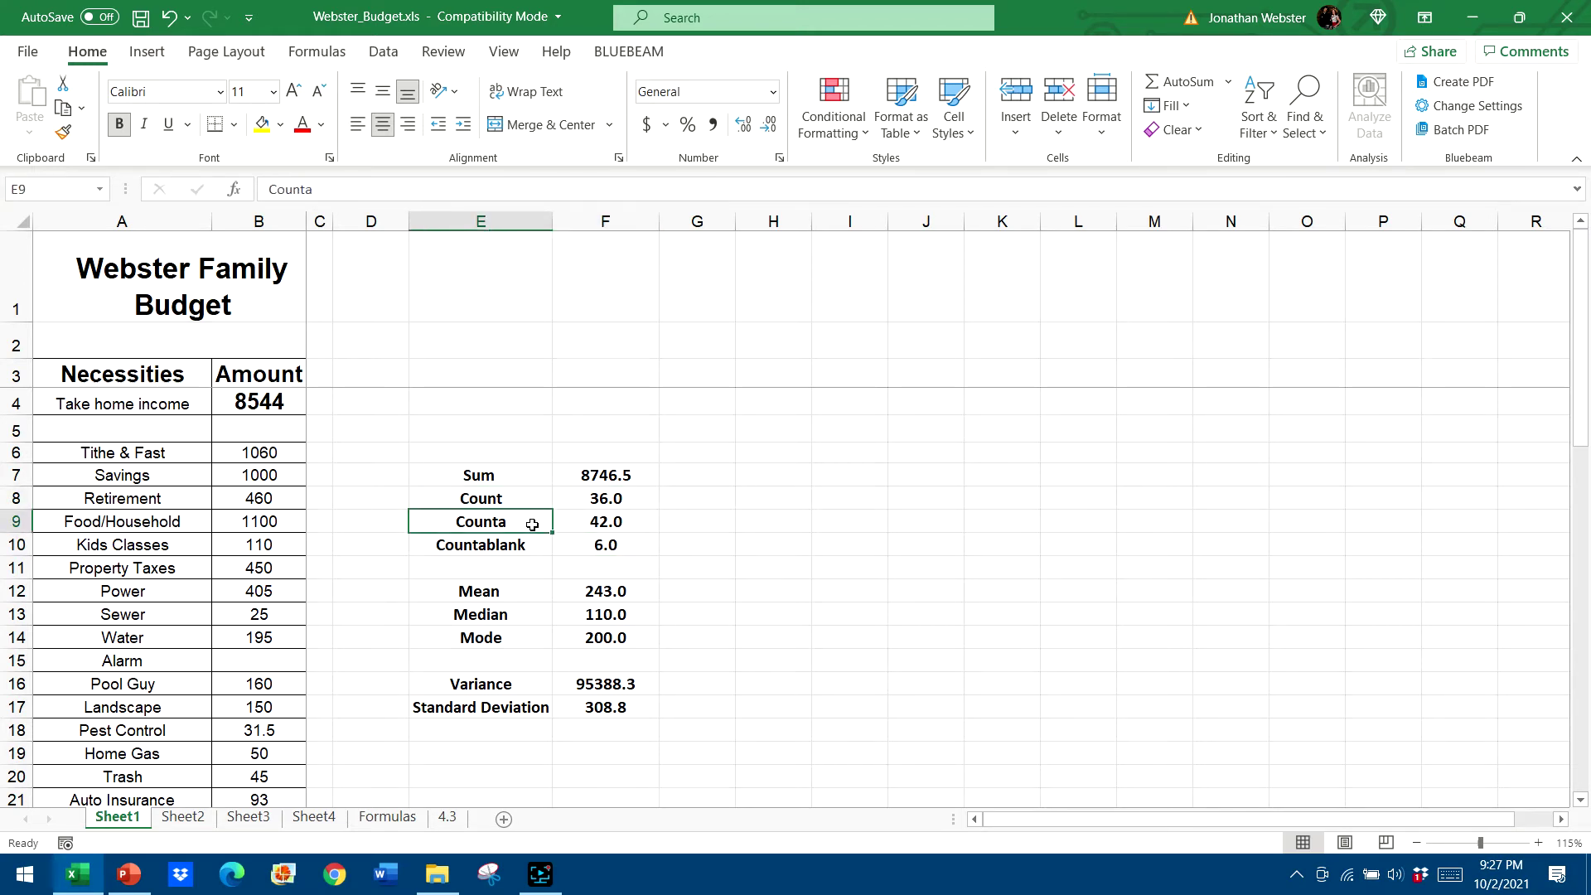
# Replace the Countablank in F10 with =COUNTBLANK(Budget), still returning 6.0
pyautogui.click(518, 549)
pyautogui.click(589, 549)
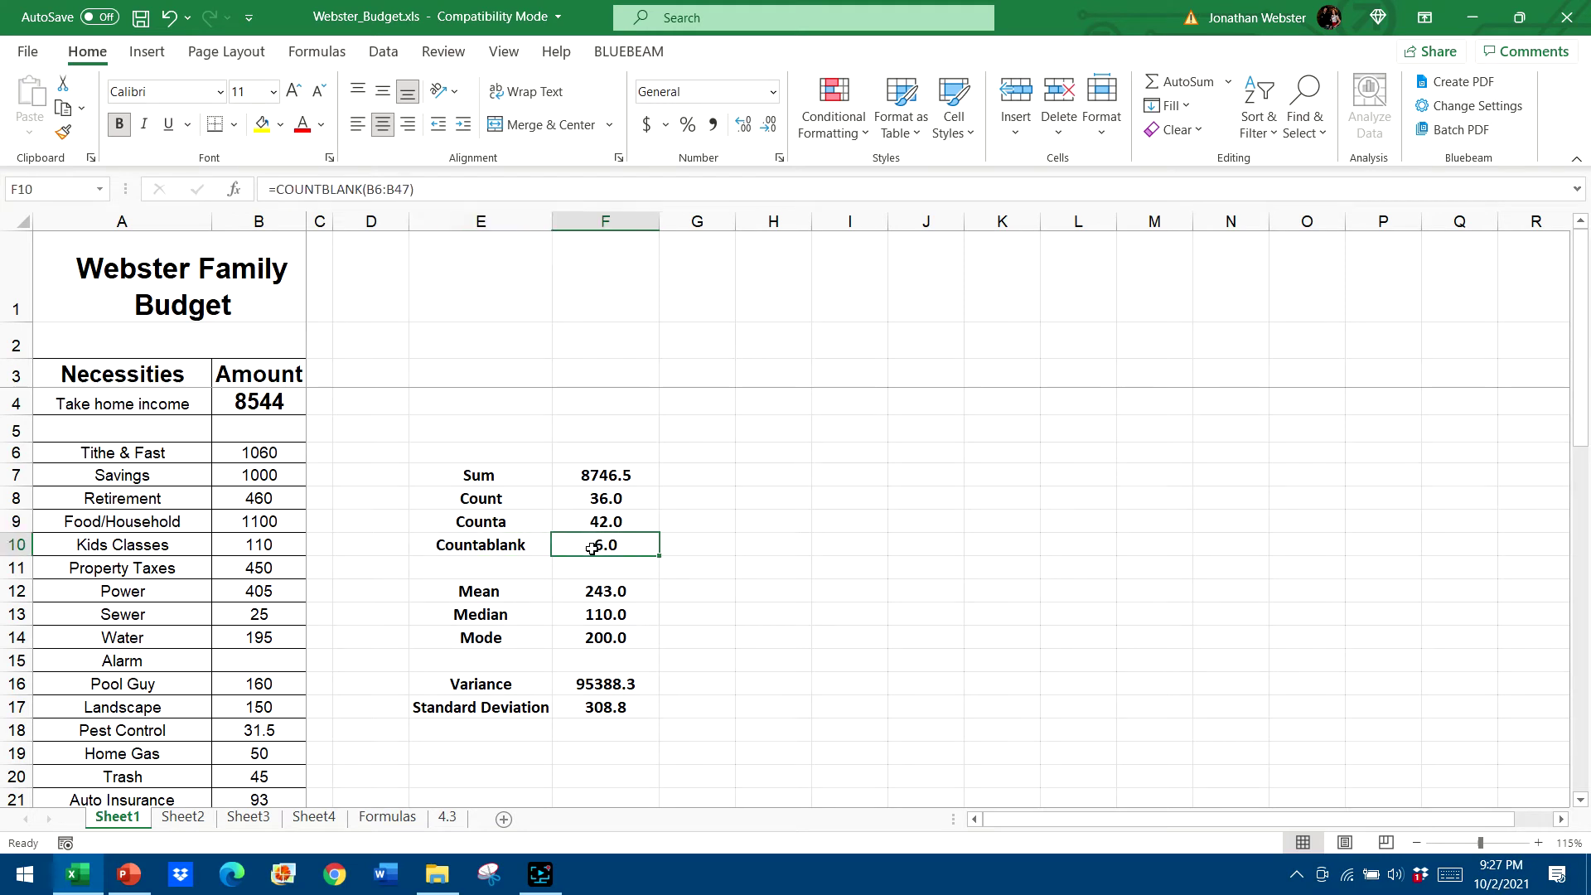
pyautogui.write('=')
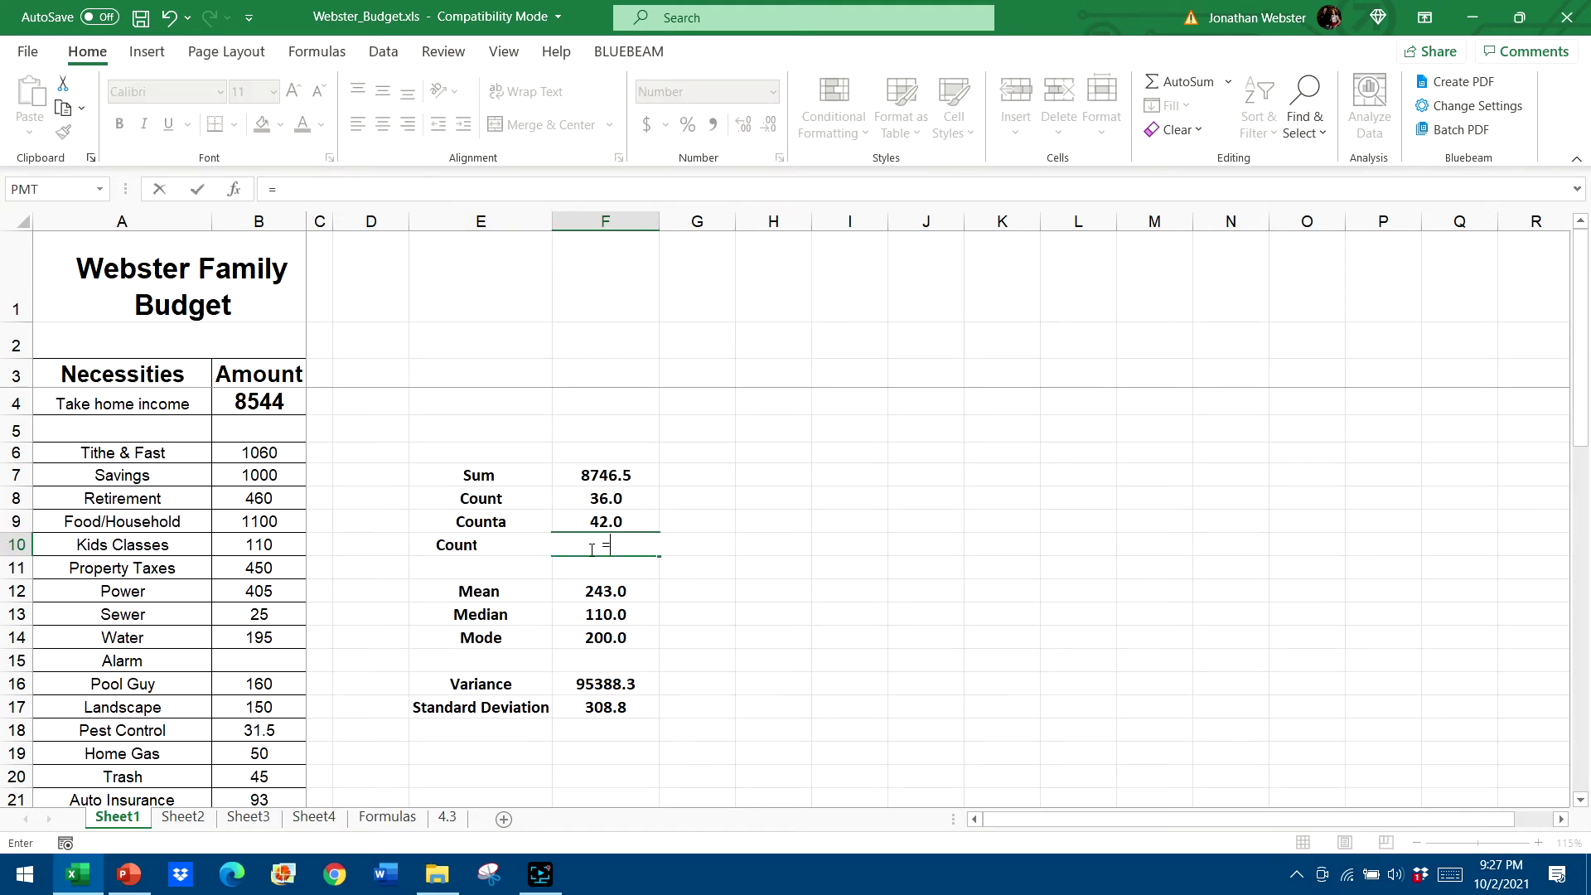
pyautogui.write('count')
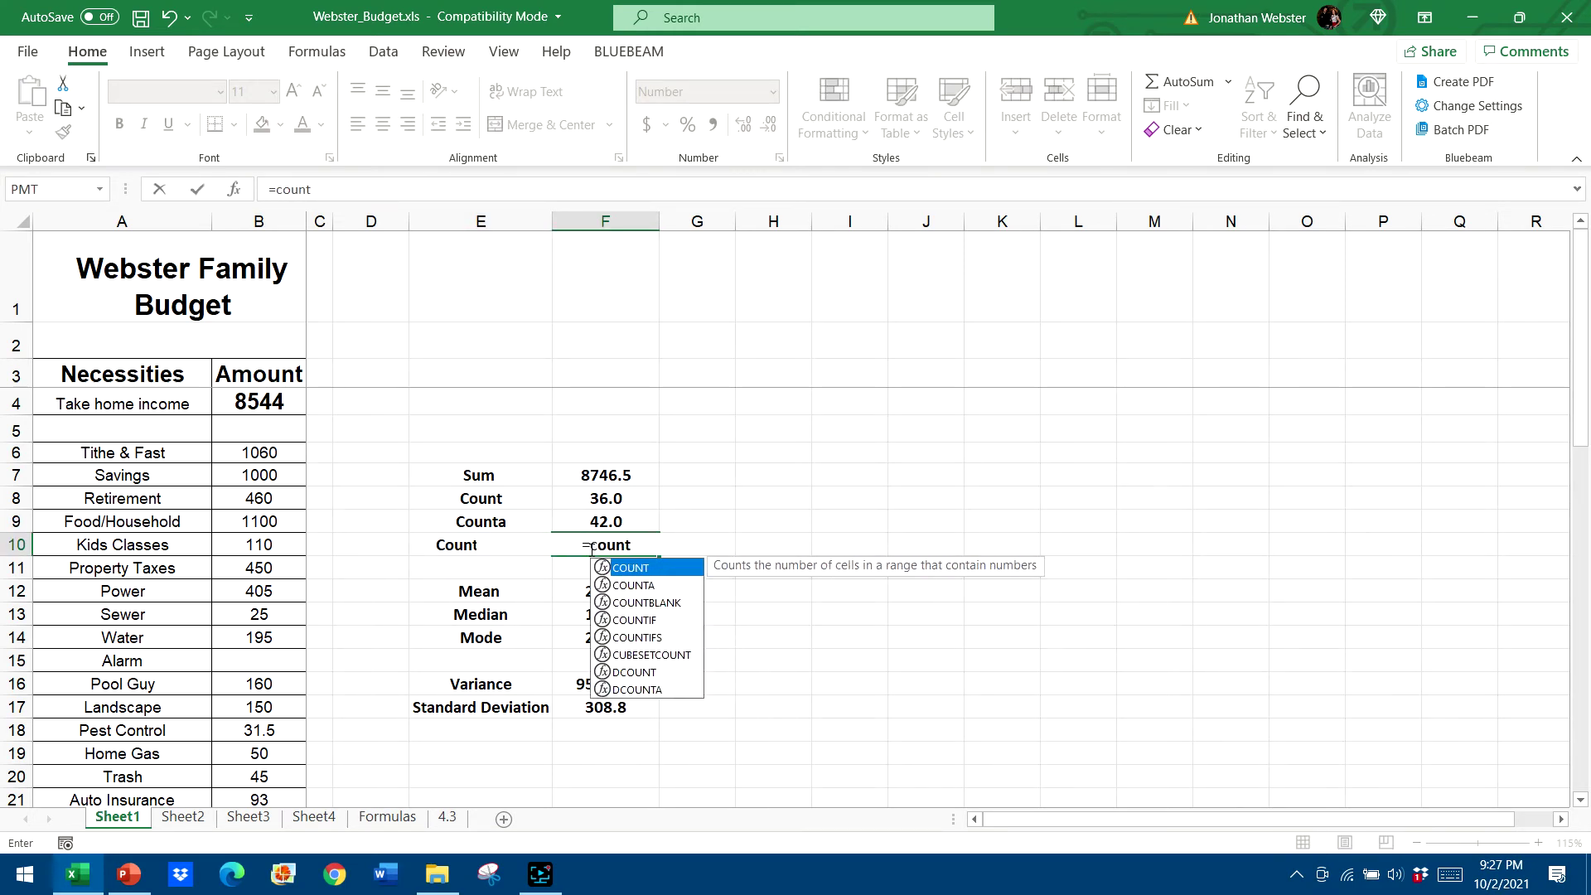
pyautogui.doubleClick(655, 604)
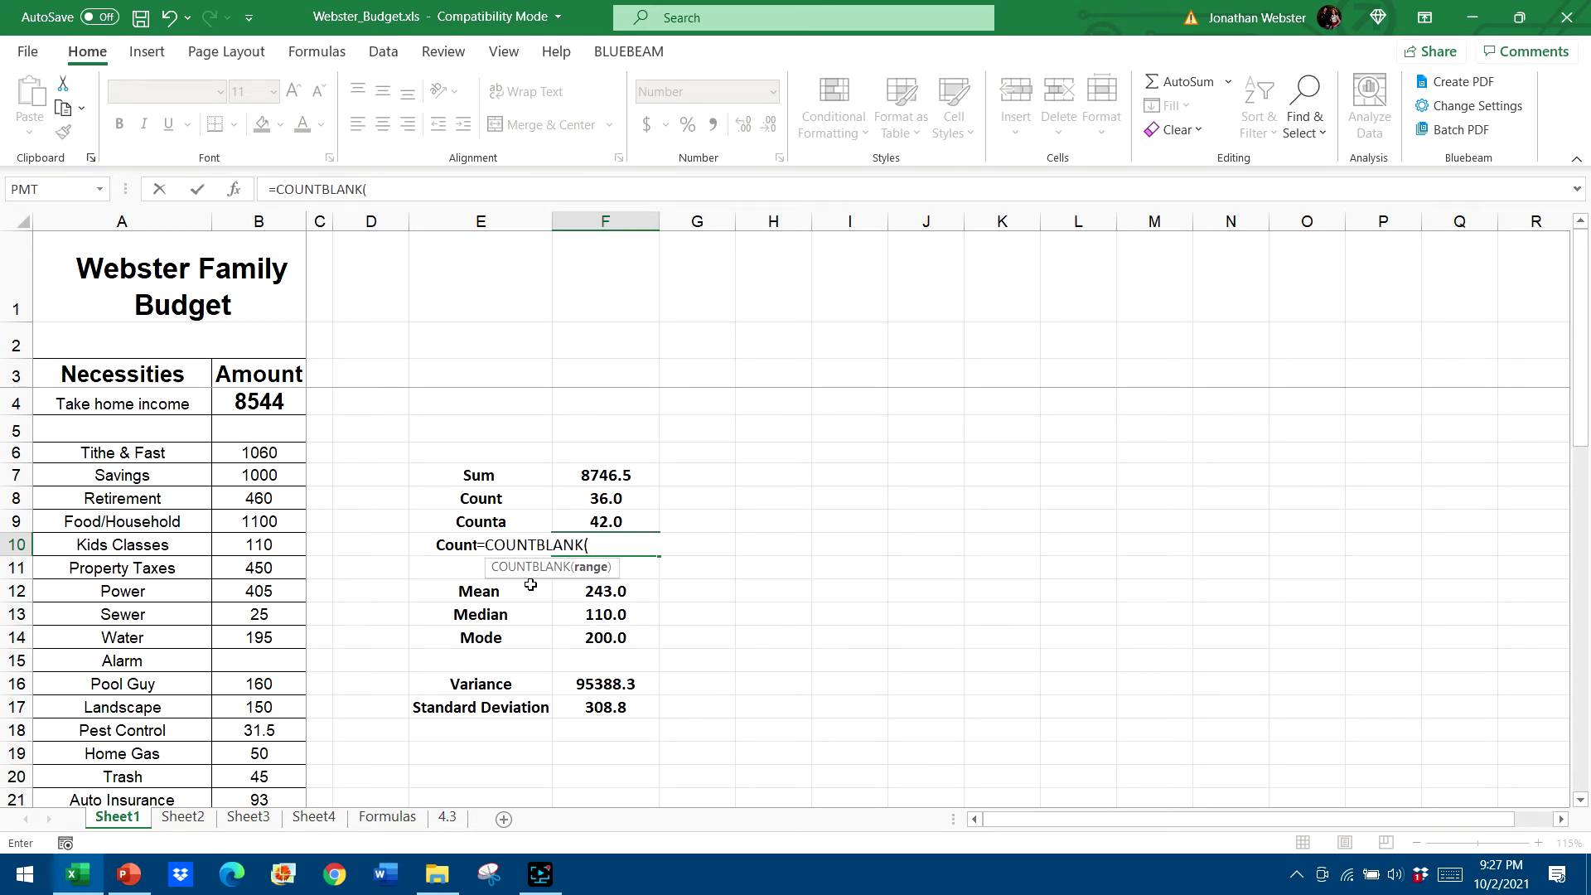
pyautogui.write('bu')
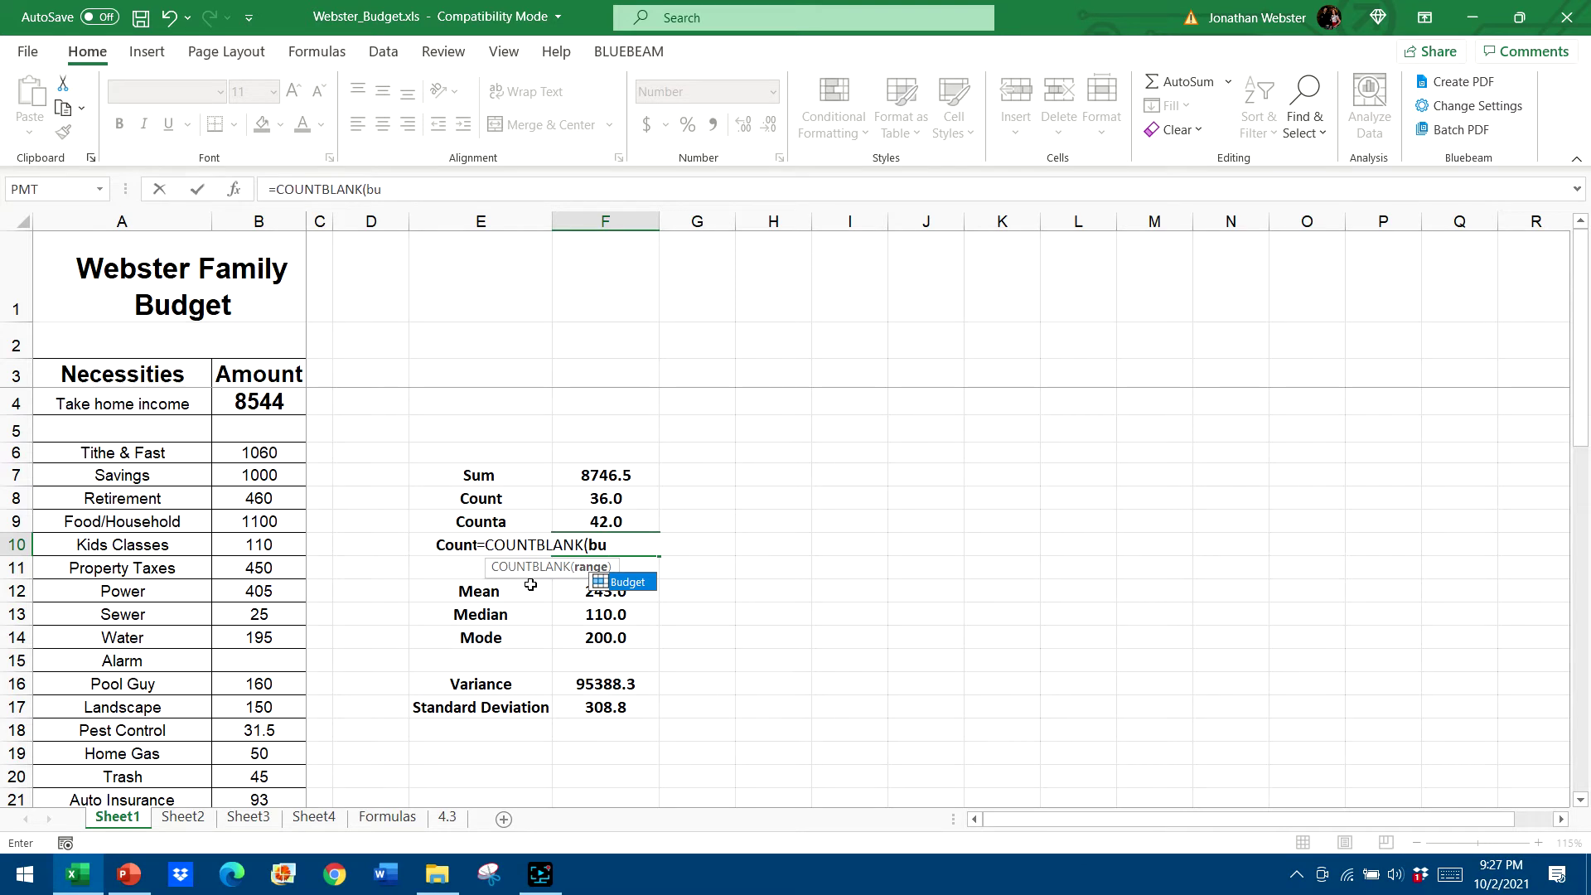
pyautogui.doubleClick(627, 583)
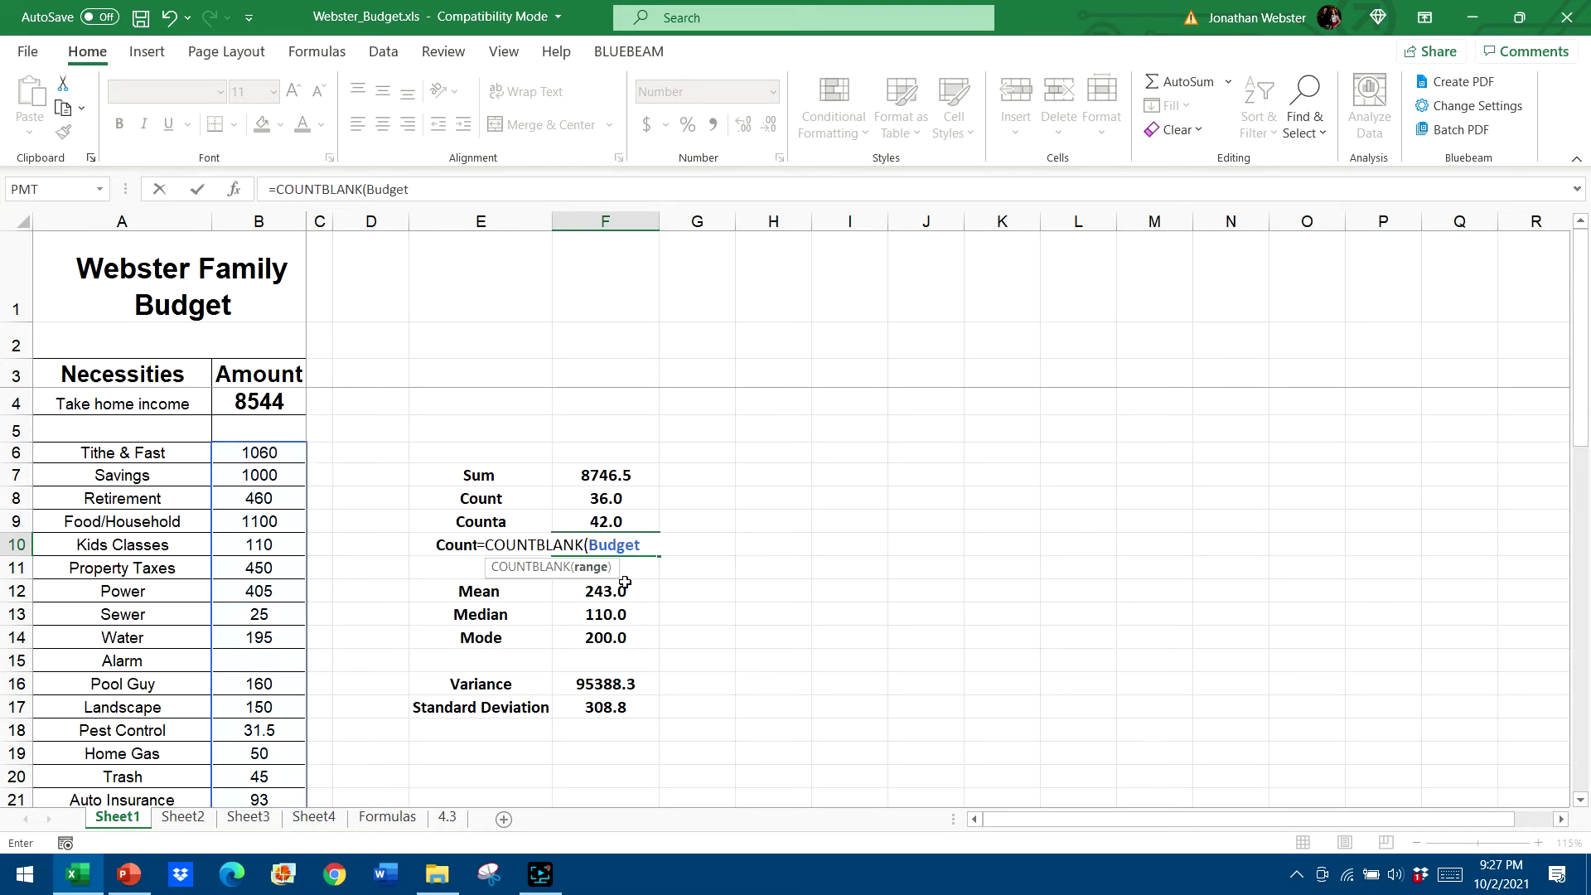
pyautogui.press('Return')
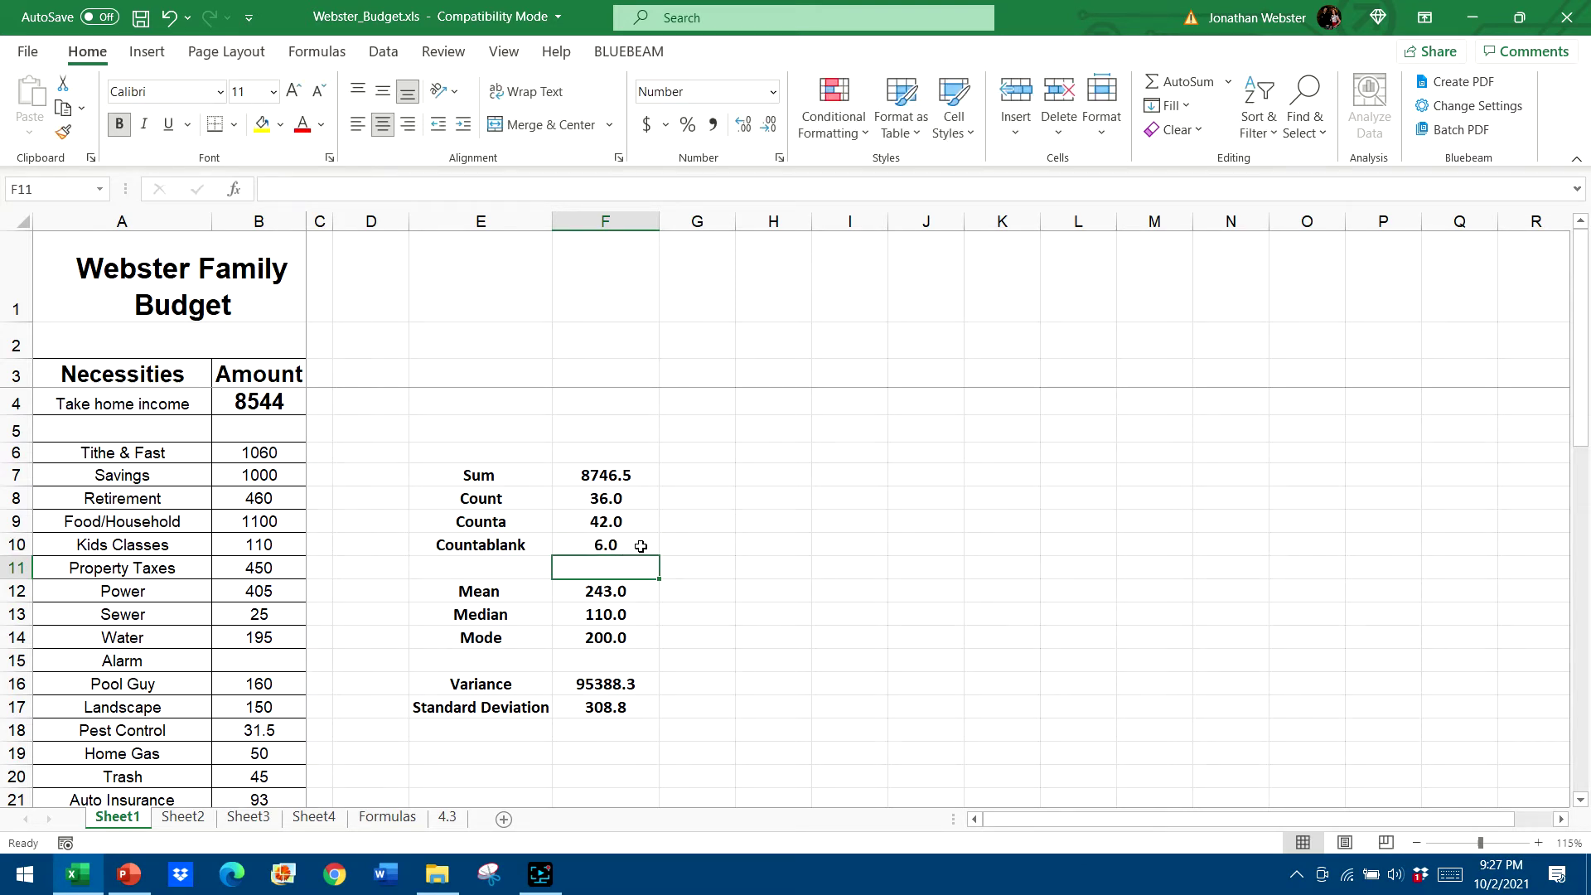
pyautogui.click(639, 545)
# Review the blank amounts and the Count and Counta formulas, then select the Sum-to-Countablank block
pyautogui.moveTo(295, 452); pyautogui.dragTo(294, 663)
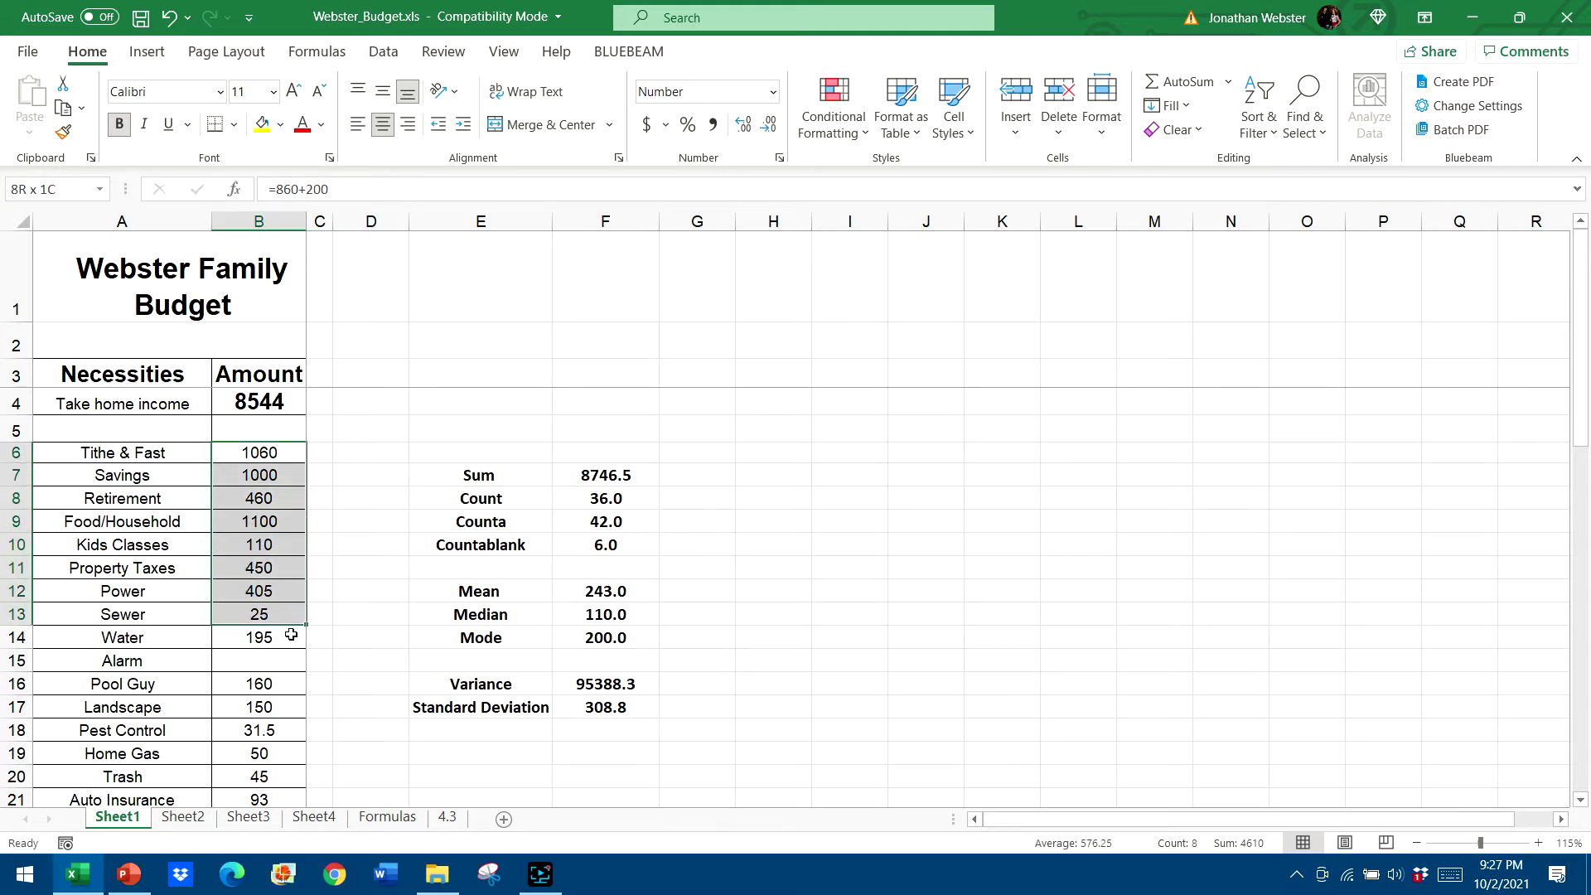
pyautogui.click(627, 496)
pyautogui.click(623, 551)
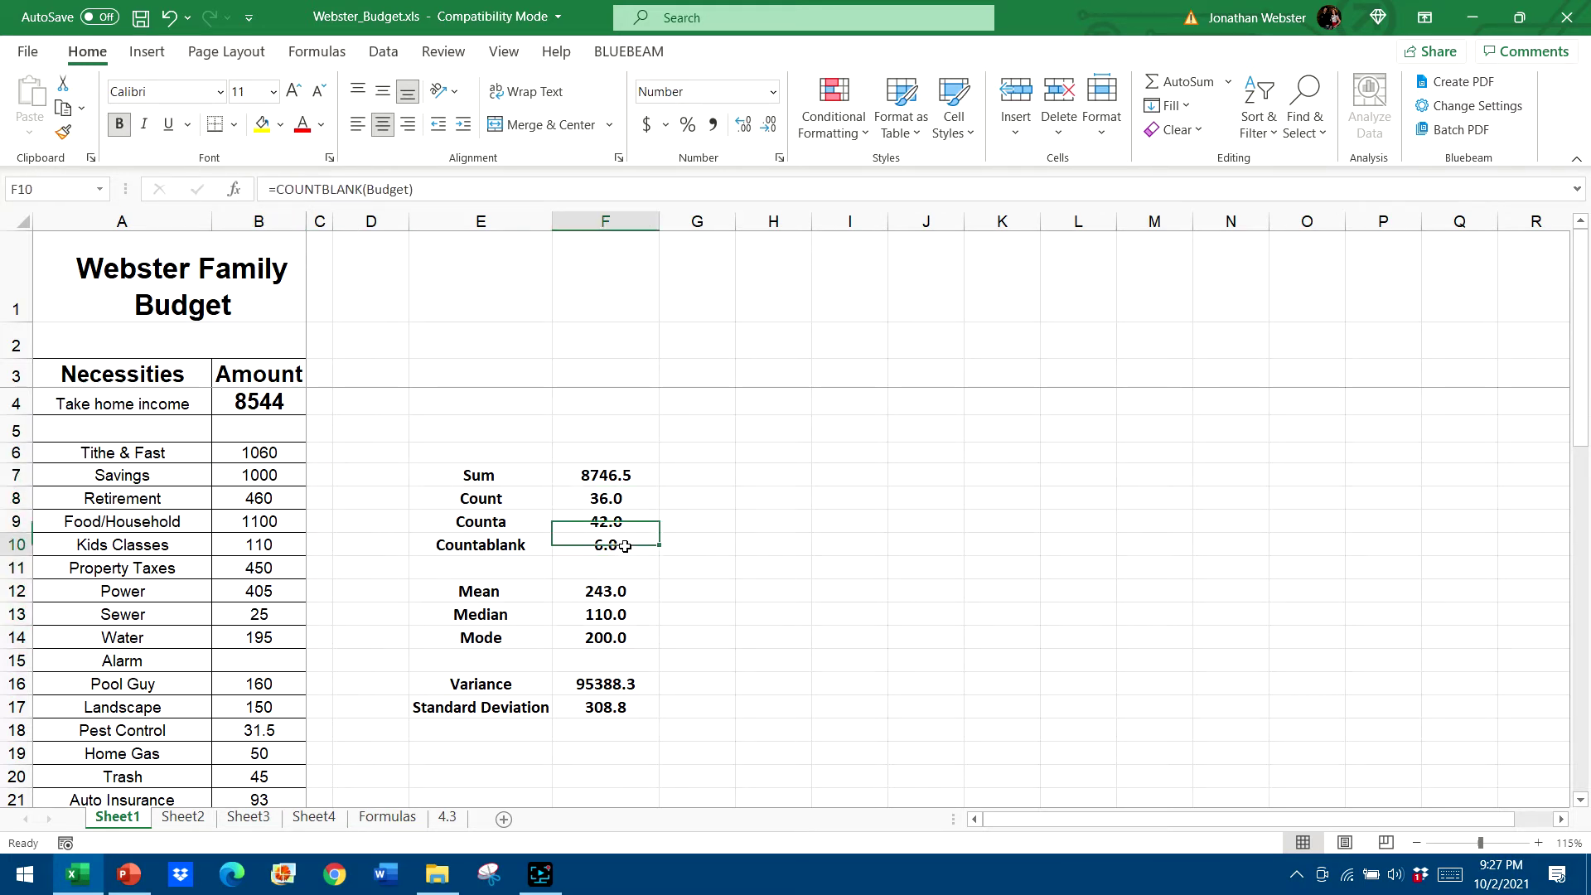
pyautogui.click(630, 525)
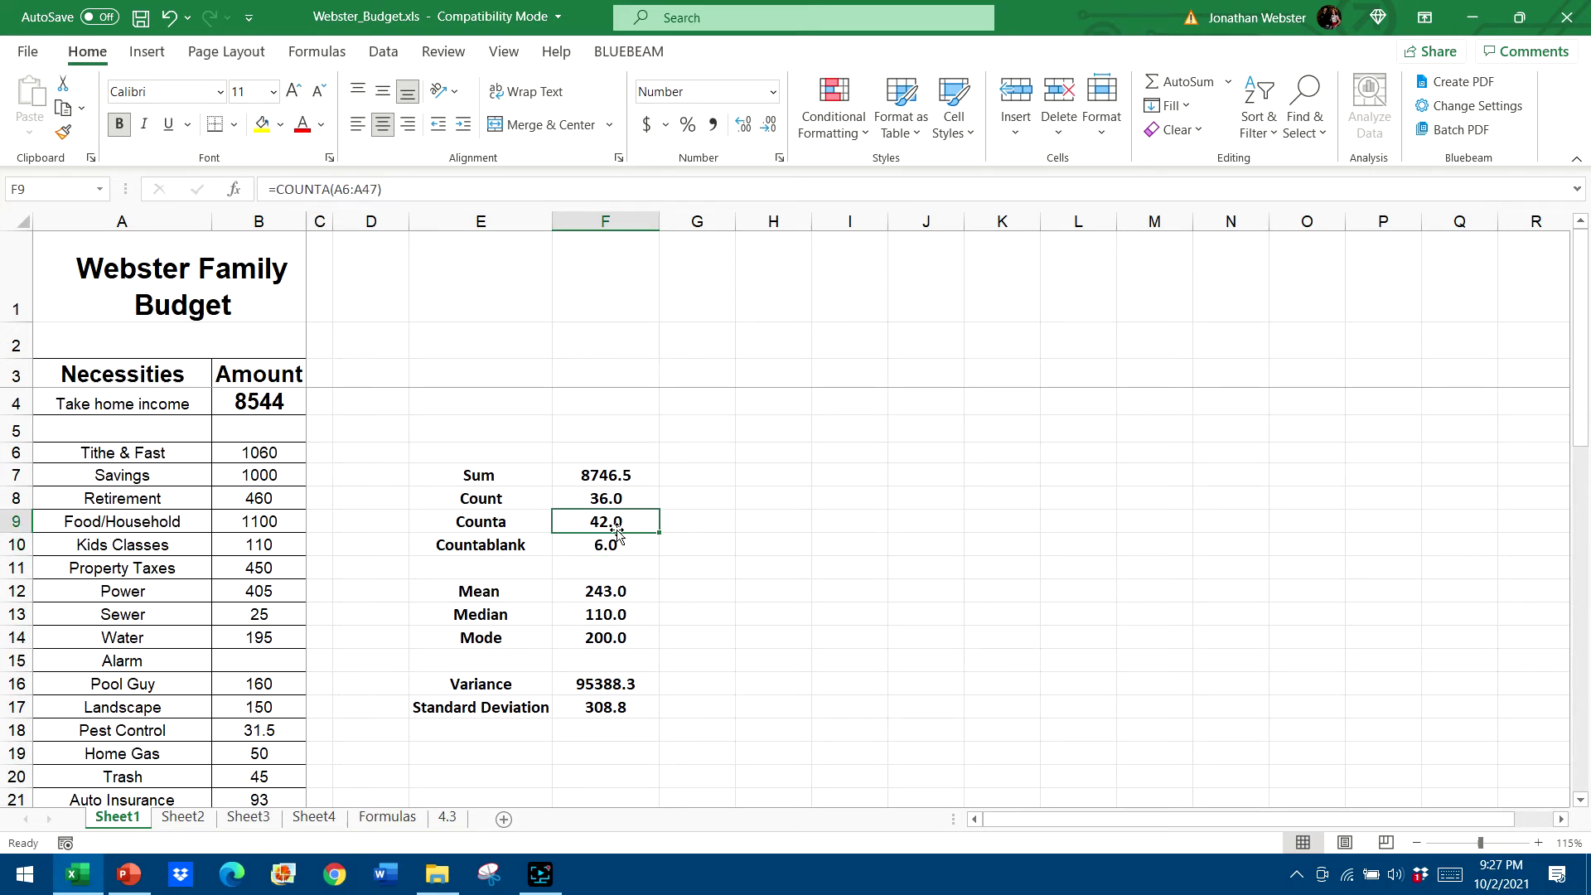
pyautogui.moveTo(513, 483)
pyautogui.mouseDown()
pyautogui.moveTo(533, 557)
pyautogui.moveTo(583, 535)
pyautogui.mouseUp()
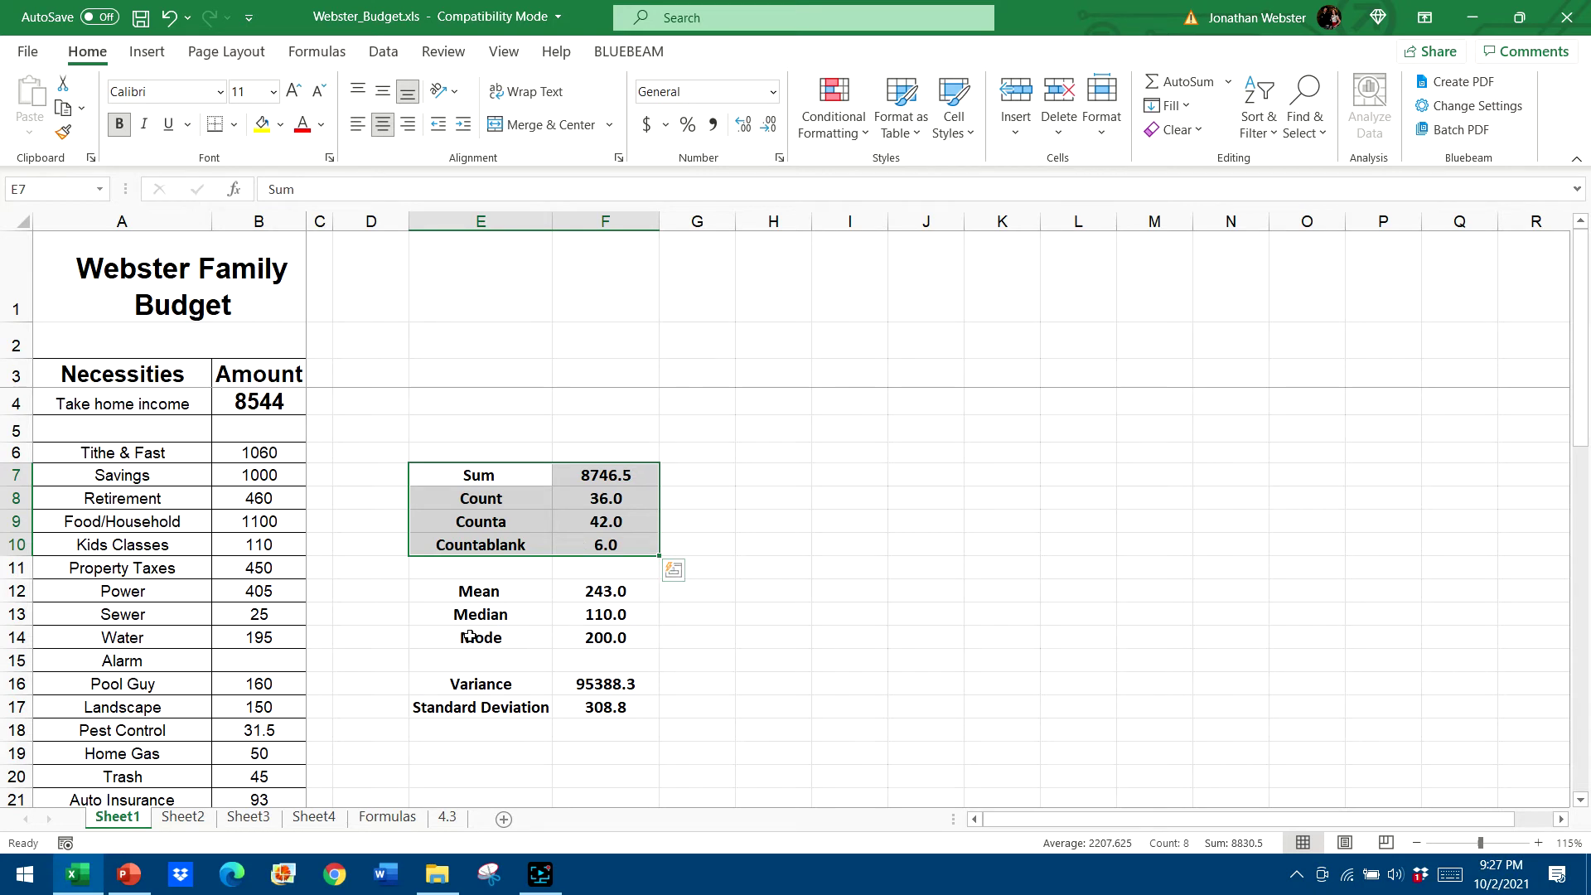
# Enter =AVERAGE(Budget) in F12 so the Mean reads 243.0, then recheck it
pyautogui.click(603, 594)
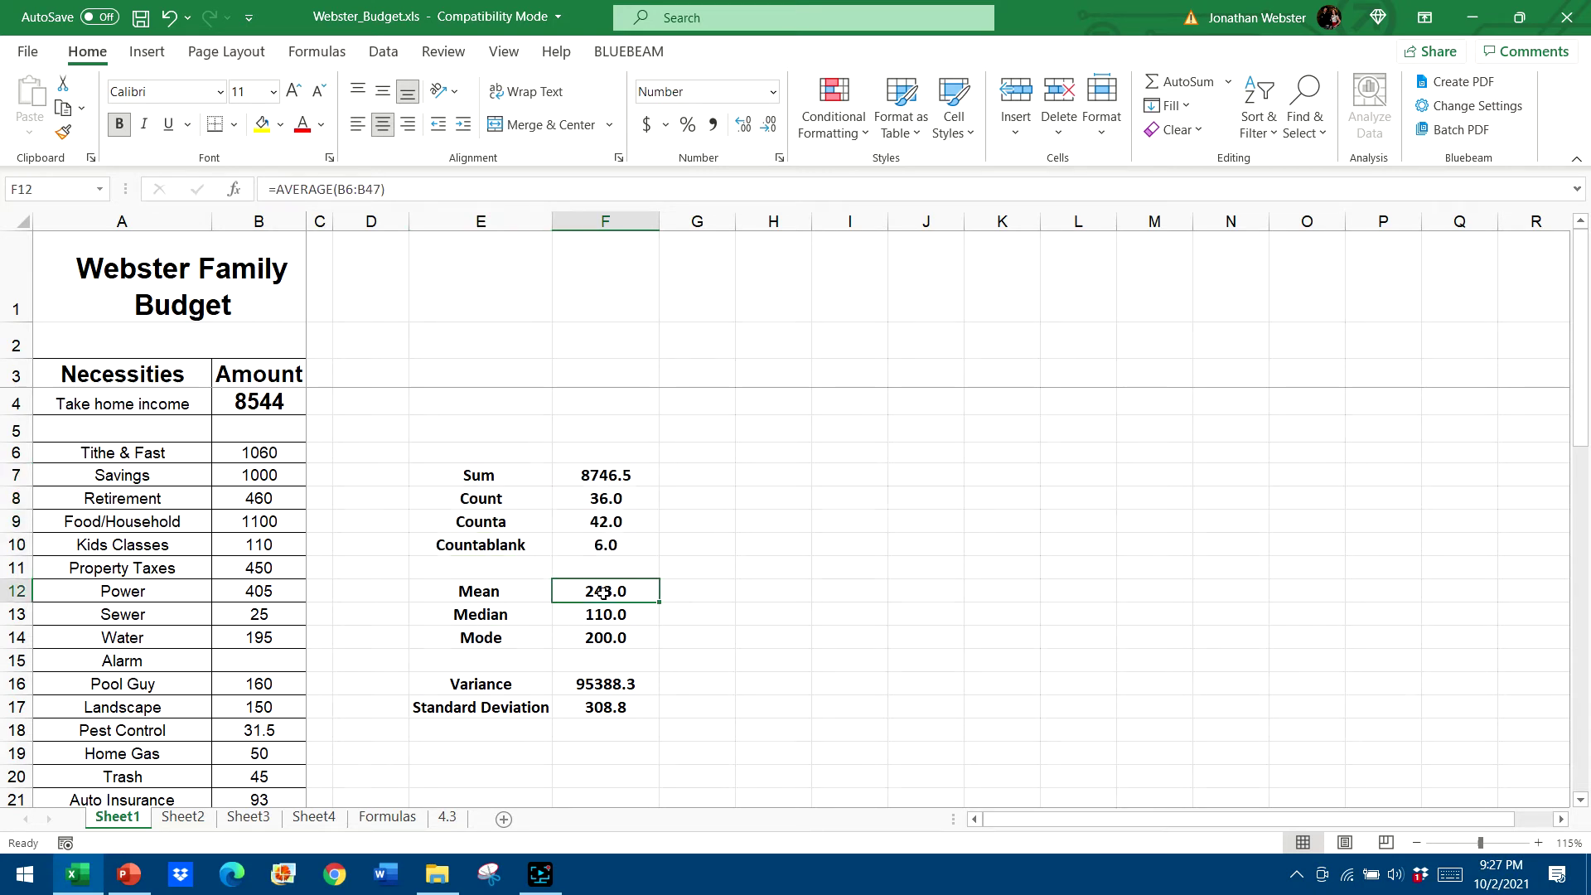
pyautogui.write('=')
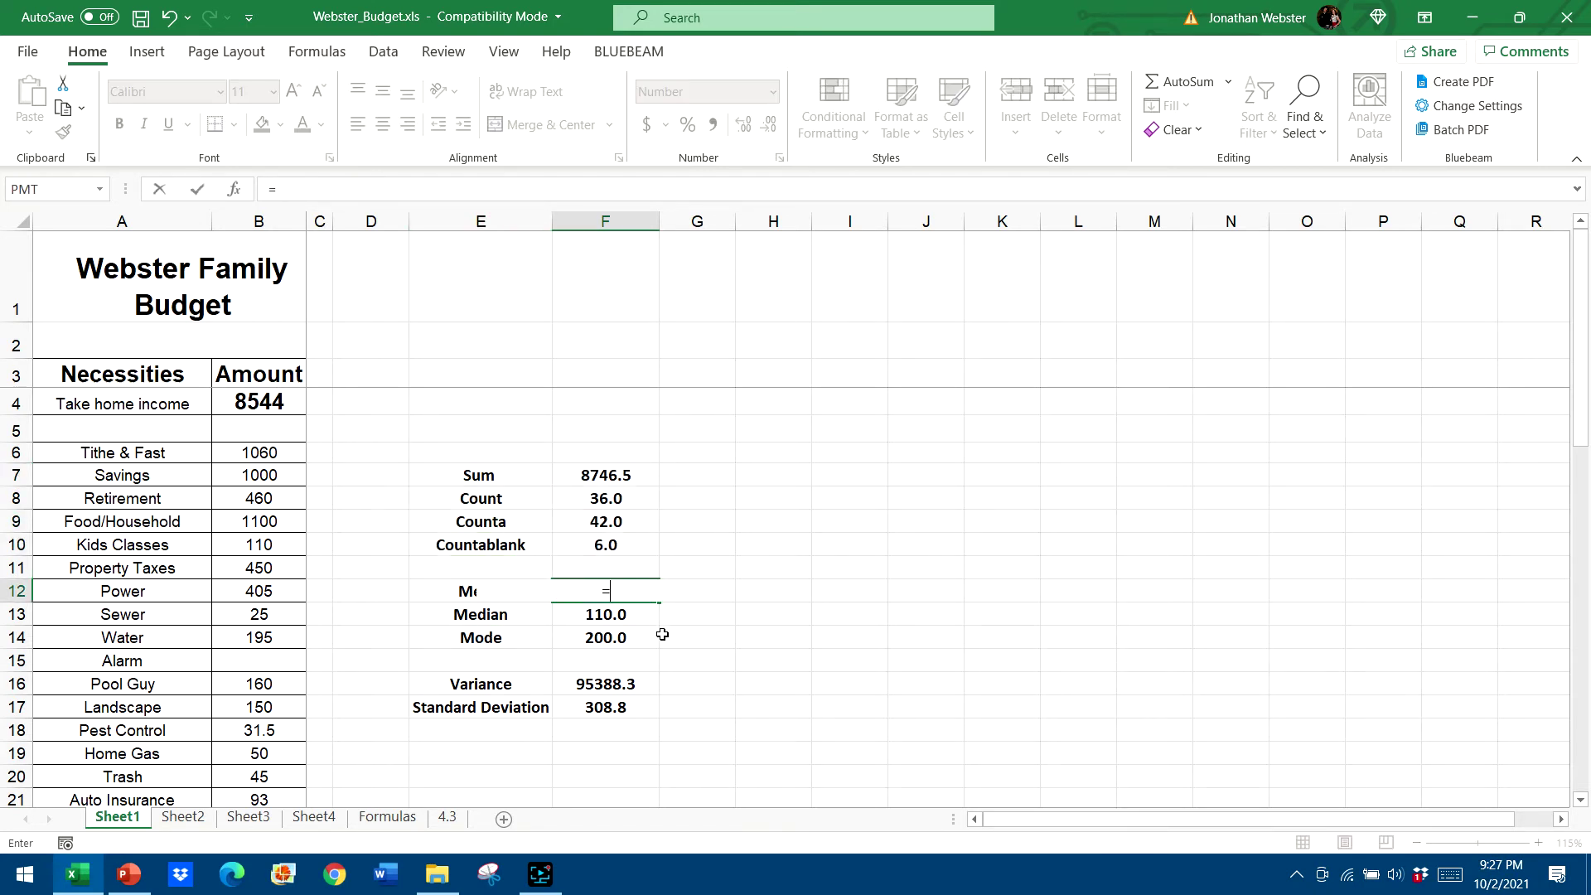
pyautogui.write('aver')
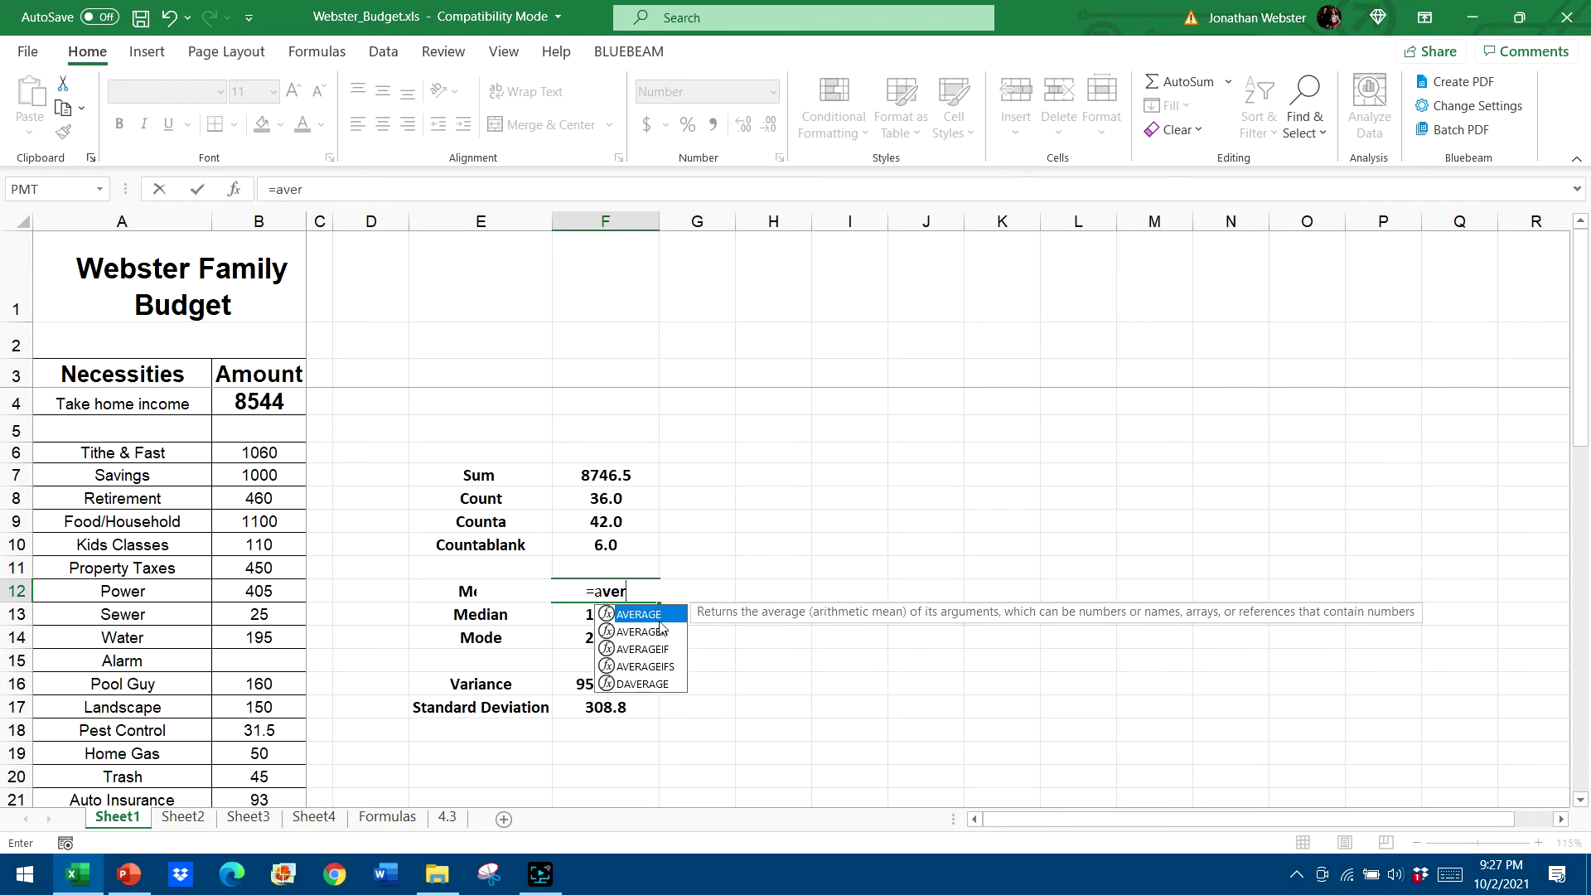
pyautogui.doubleClick(637, 615)
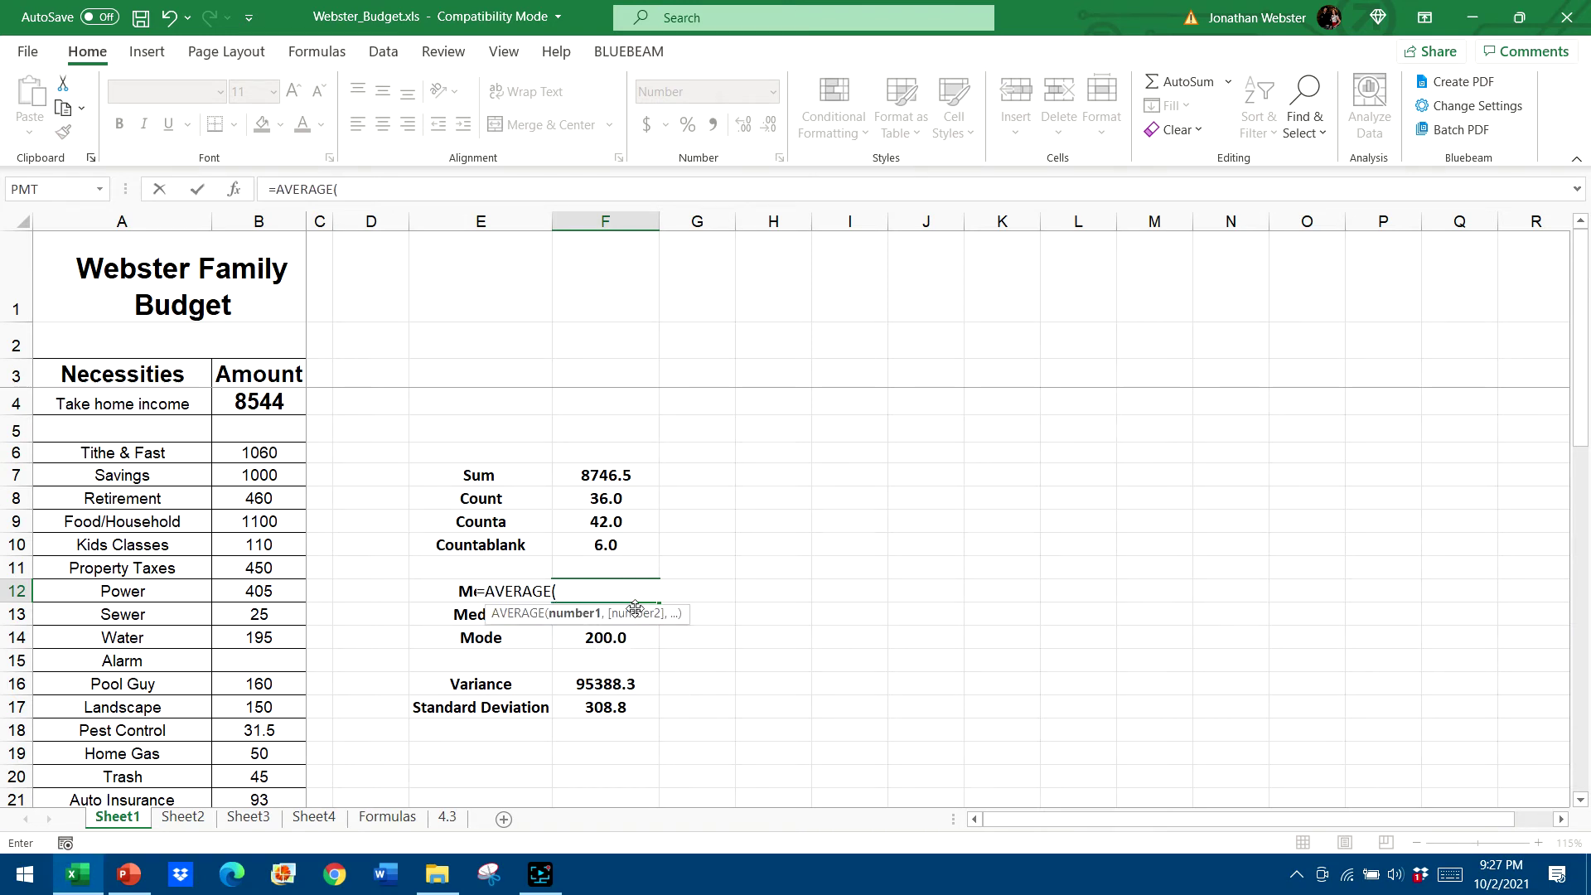
pyautogui.write('bu')
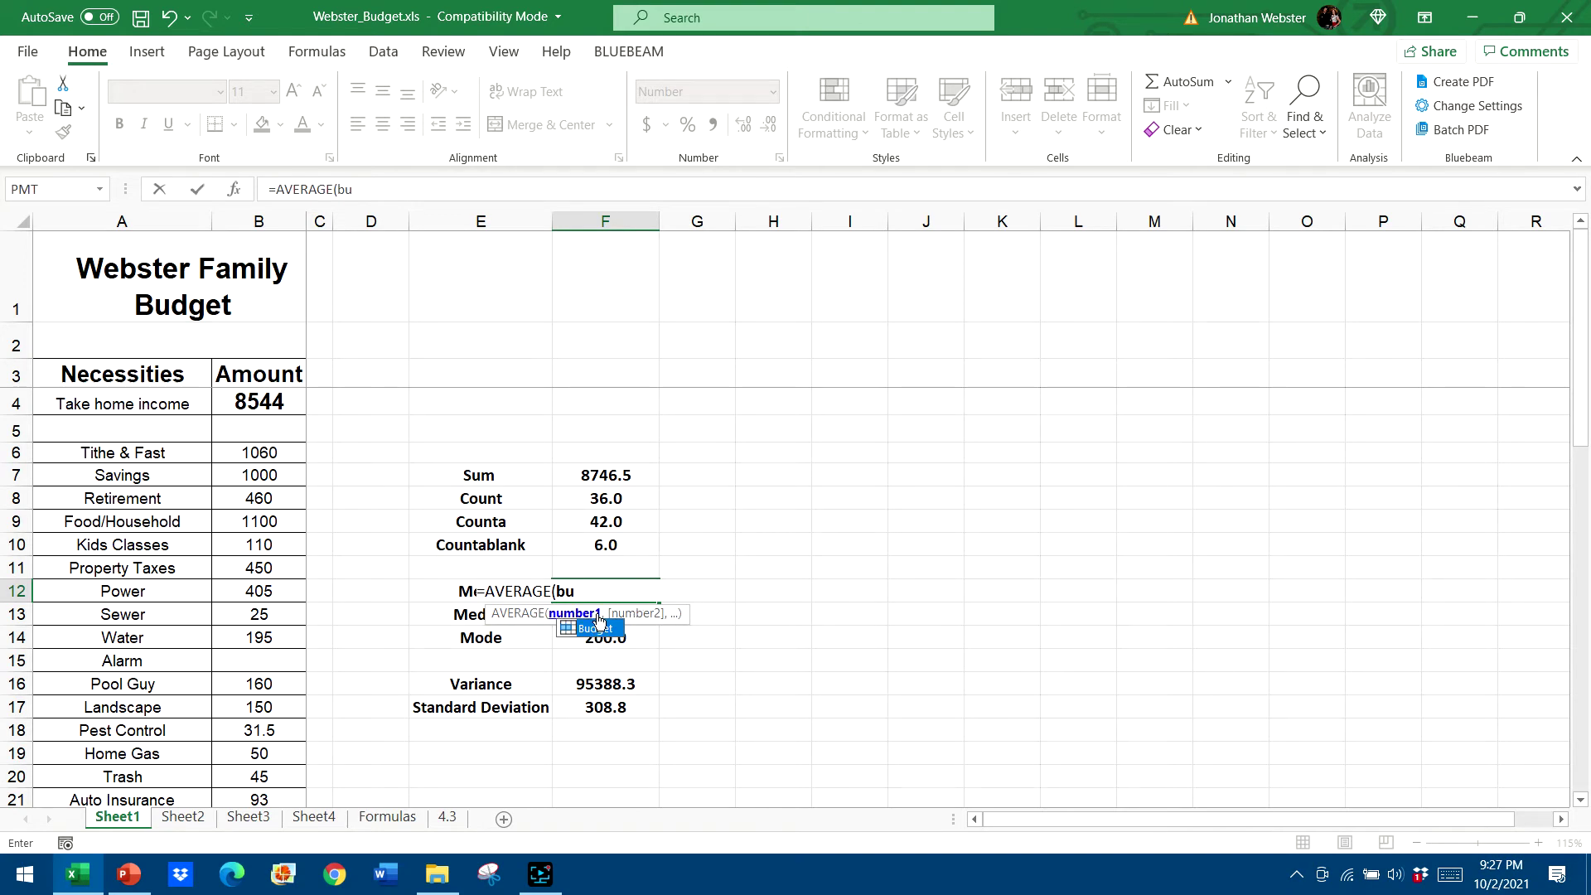
pyautogui.doubleClick(600, 629)
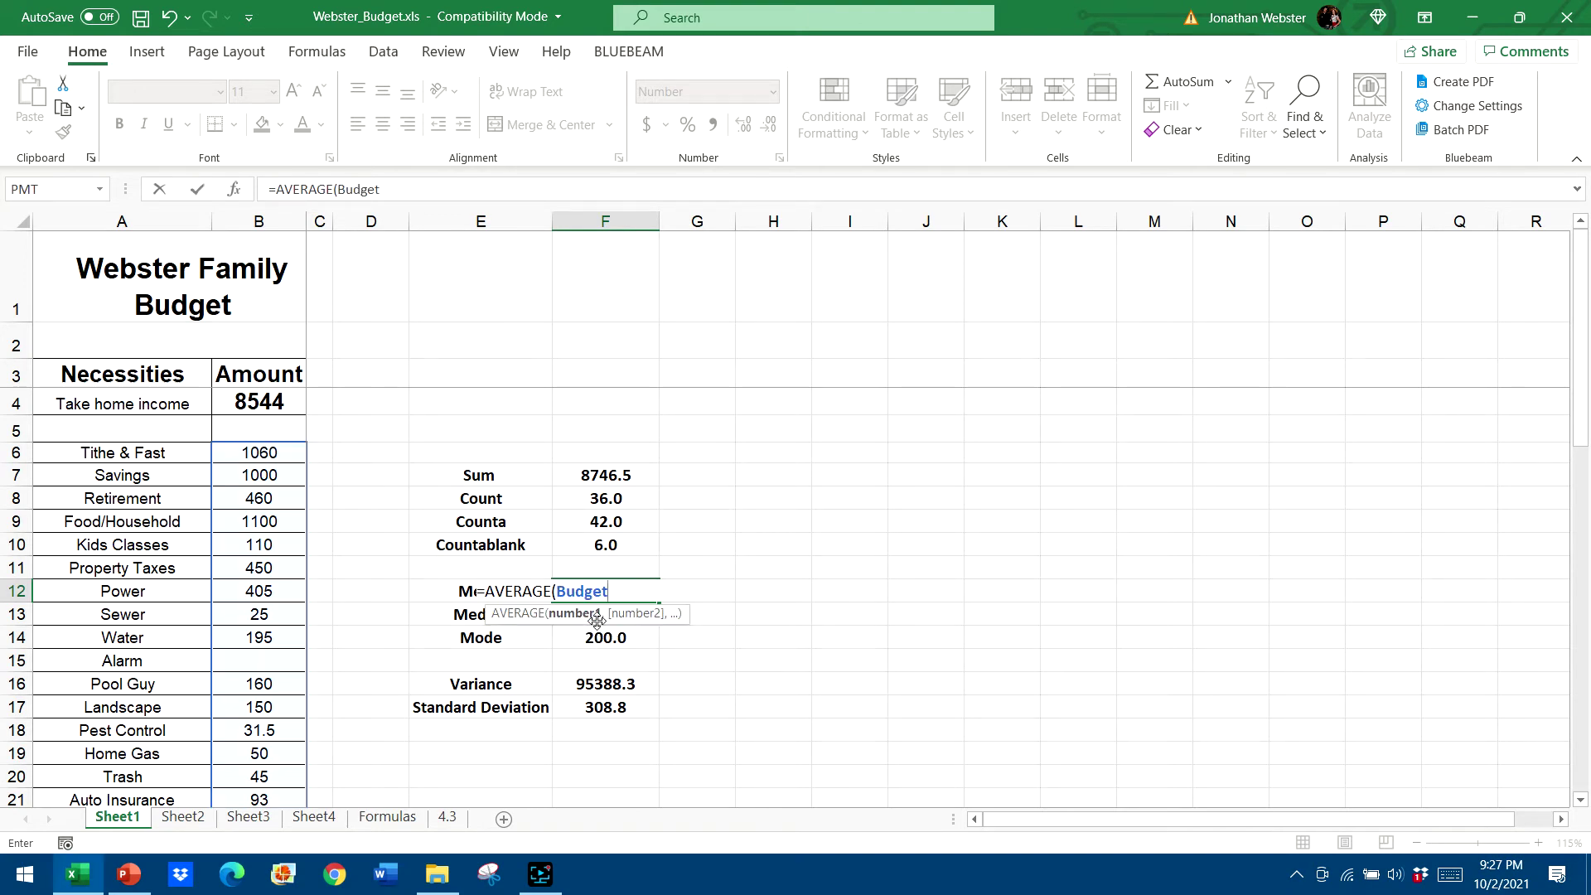
pyautogui.press('Return')
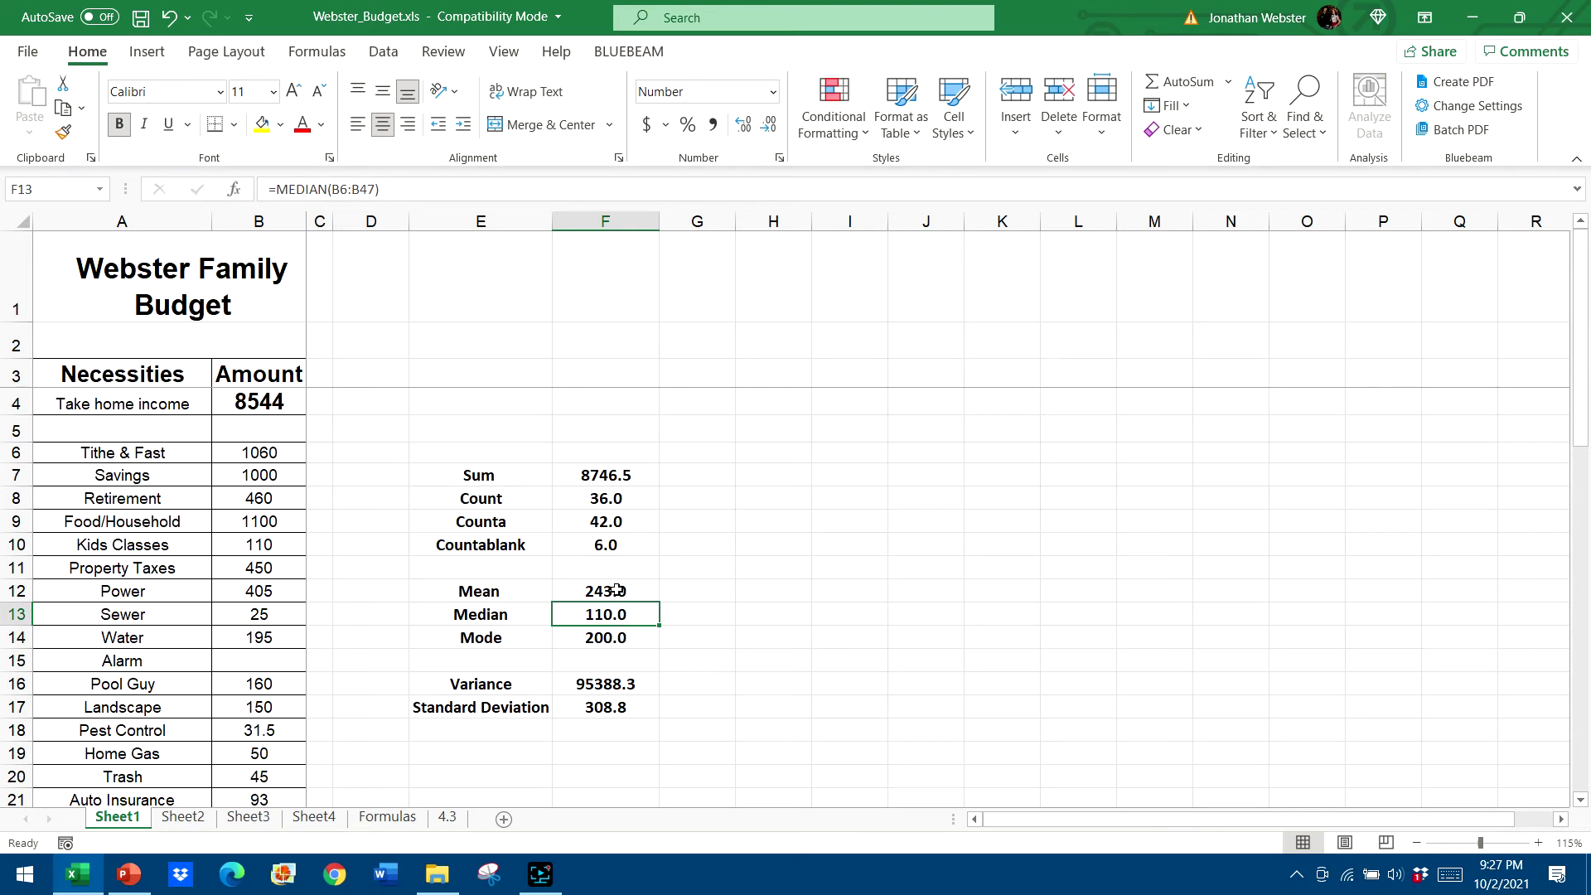
pyautogui.click(619, 590)
# Replace the Median in F13 with =MEDIAN(Budget), still 110.0, and recheck the formula
pyautogui.scroll(-2, 619, 590)
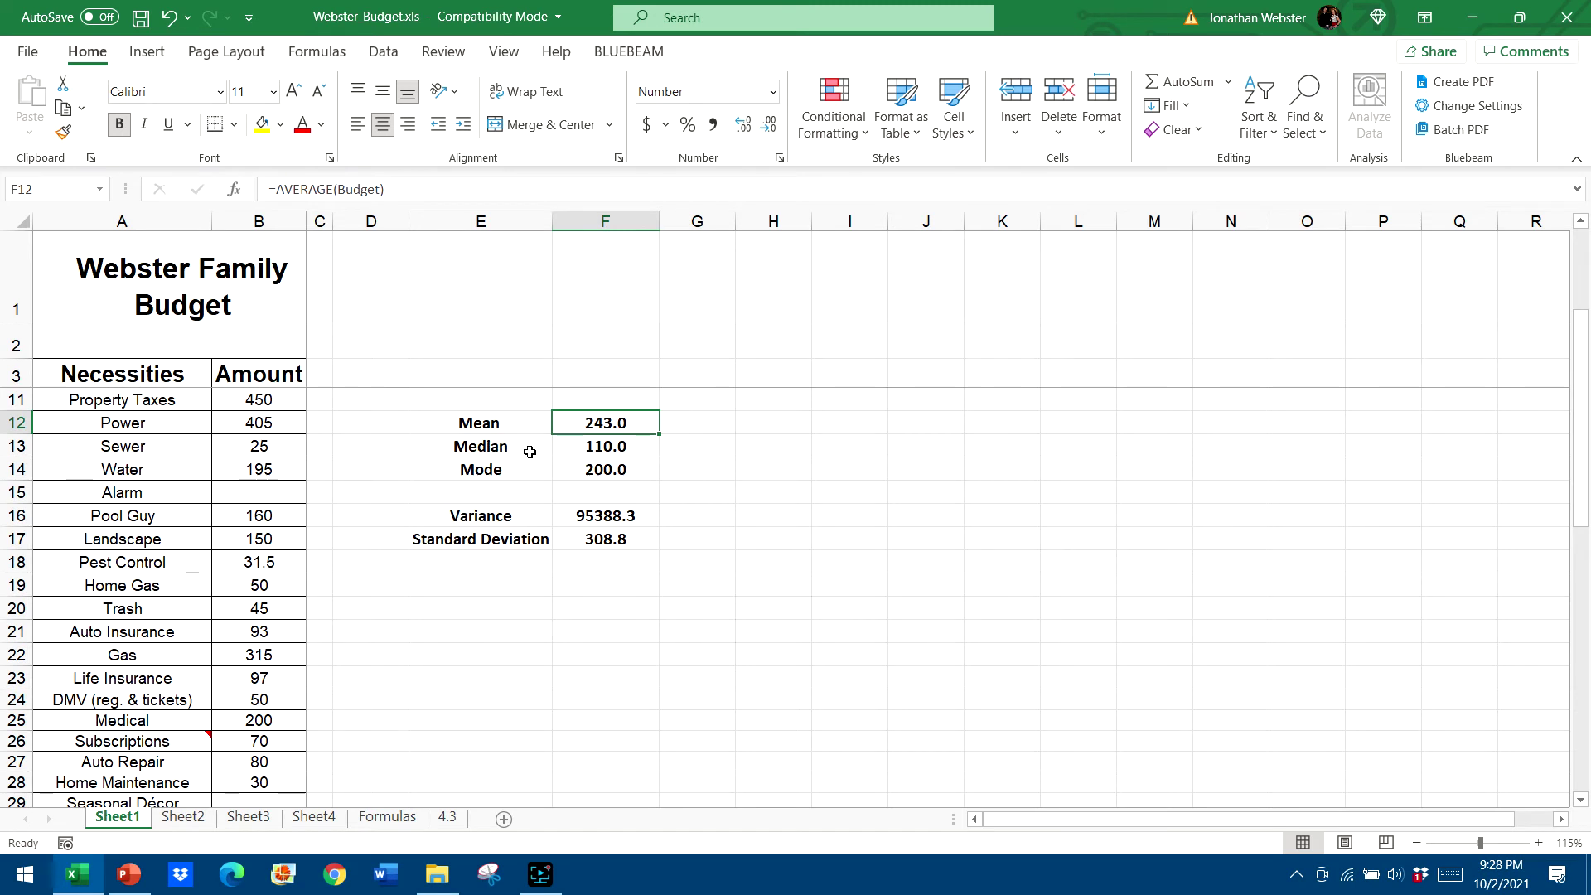
pyautogui.click(613, 446)
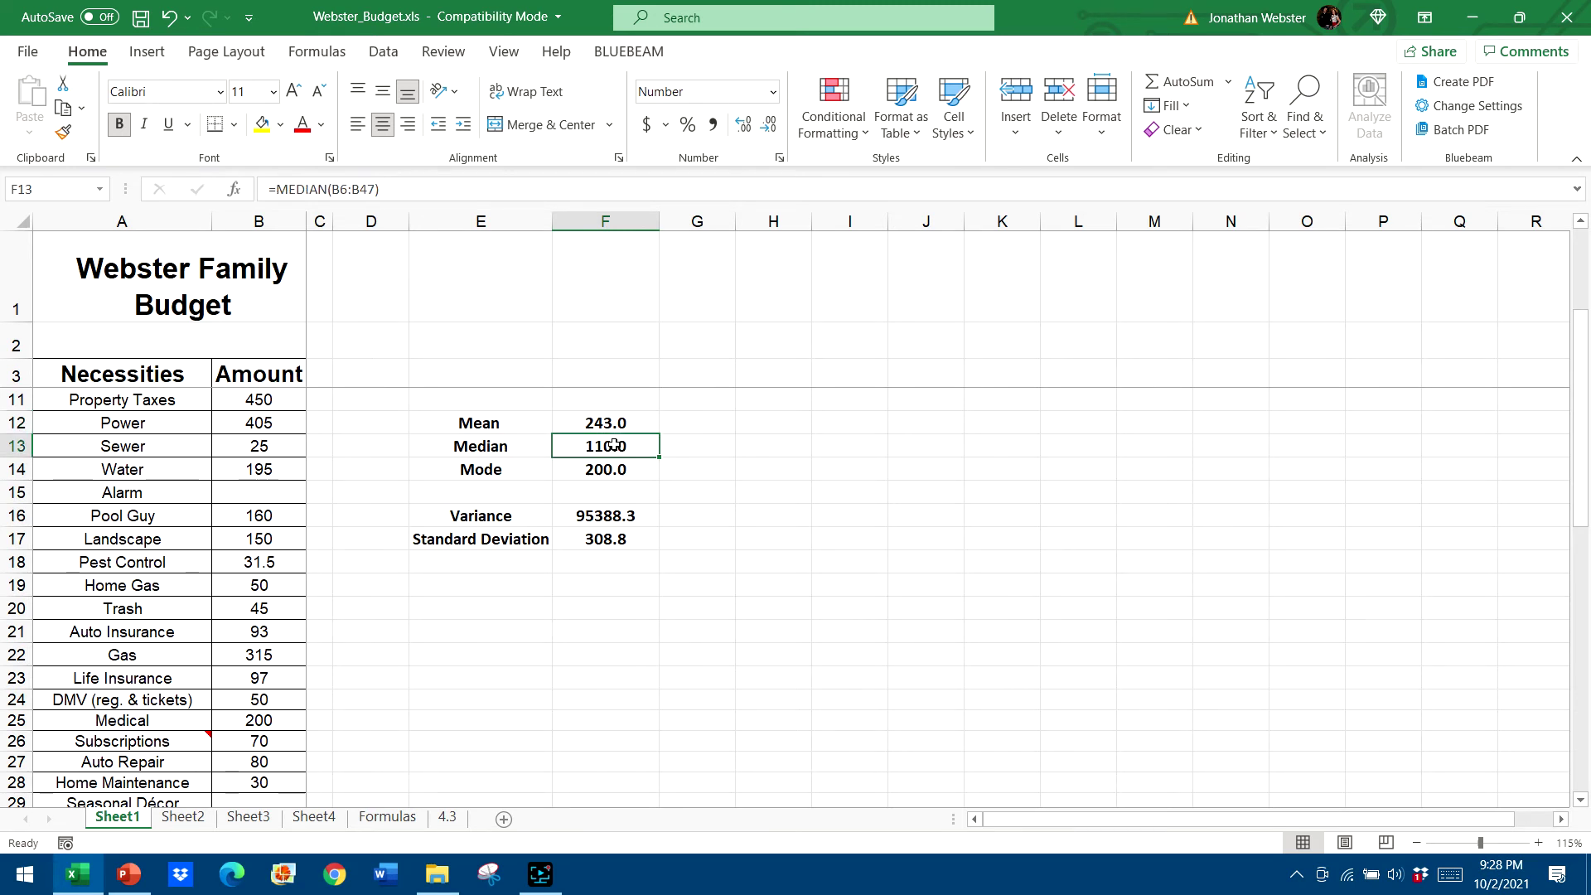
pyautogui.write('=med')
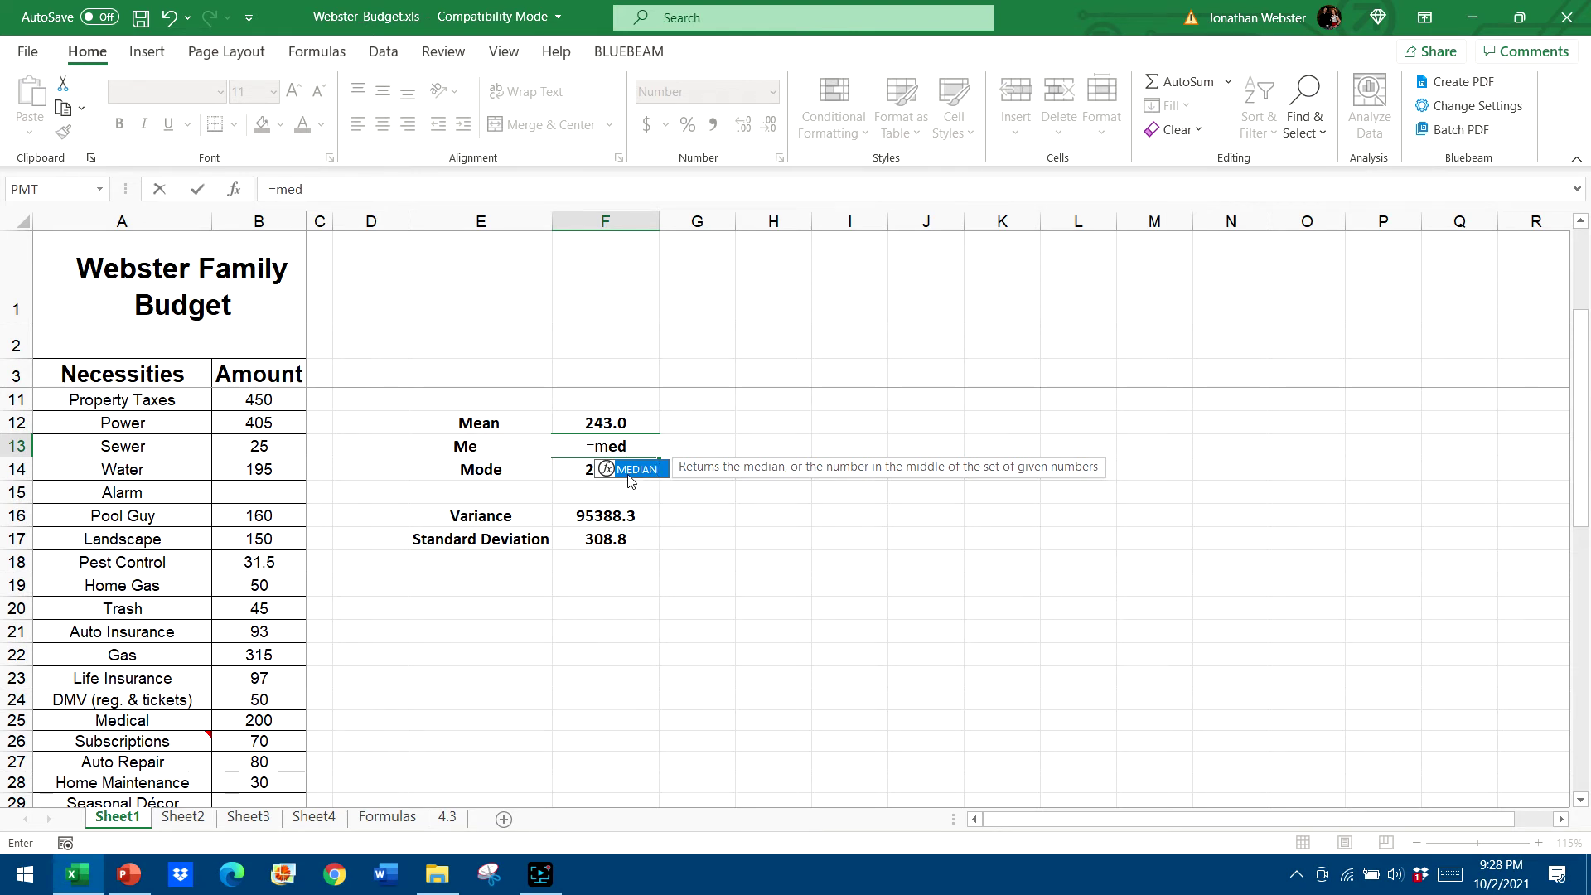
pyautogui.doubleClick(628, 476)
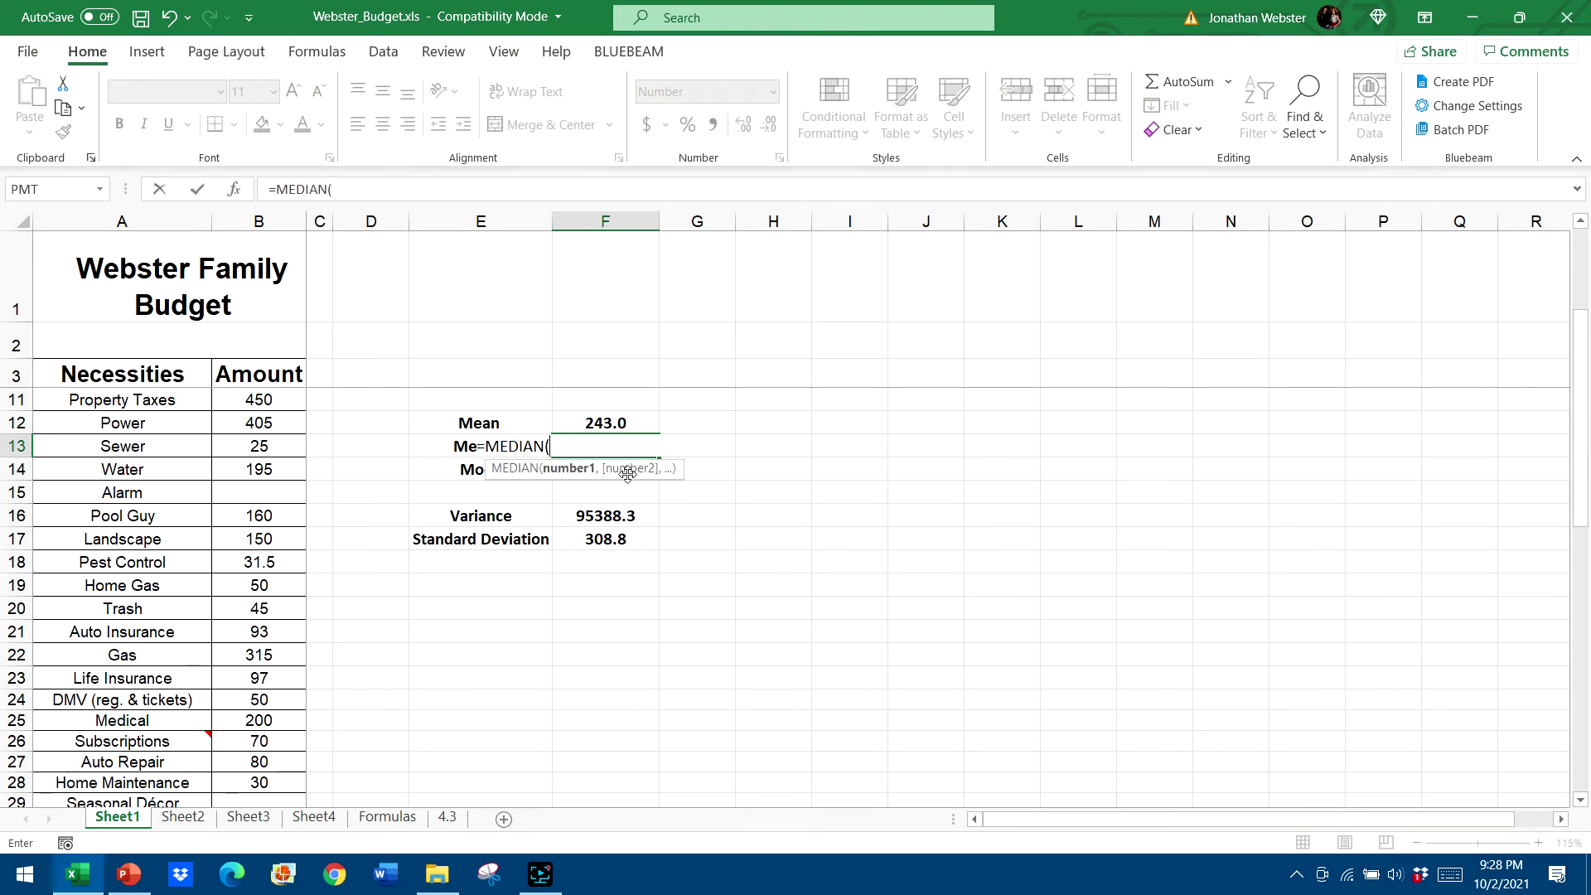
pyautogui.write('bu')
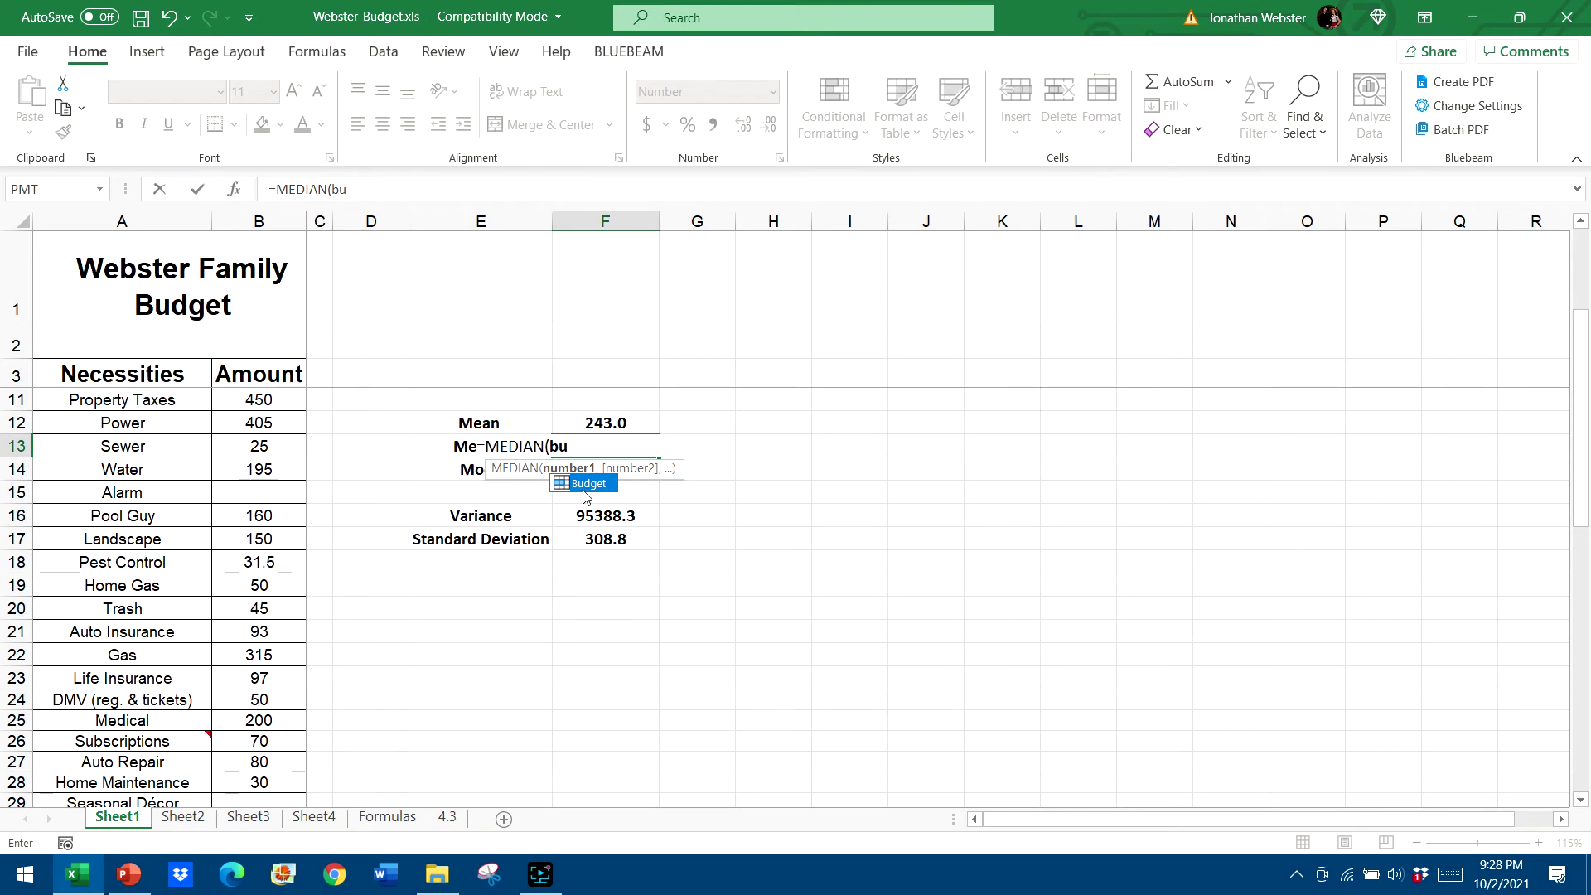
pyautogui.doubleClick(585, 484)
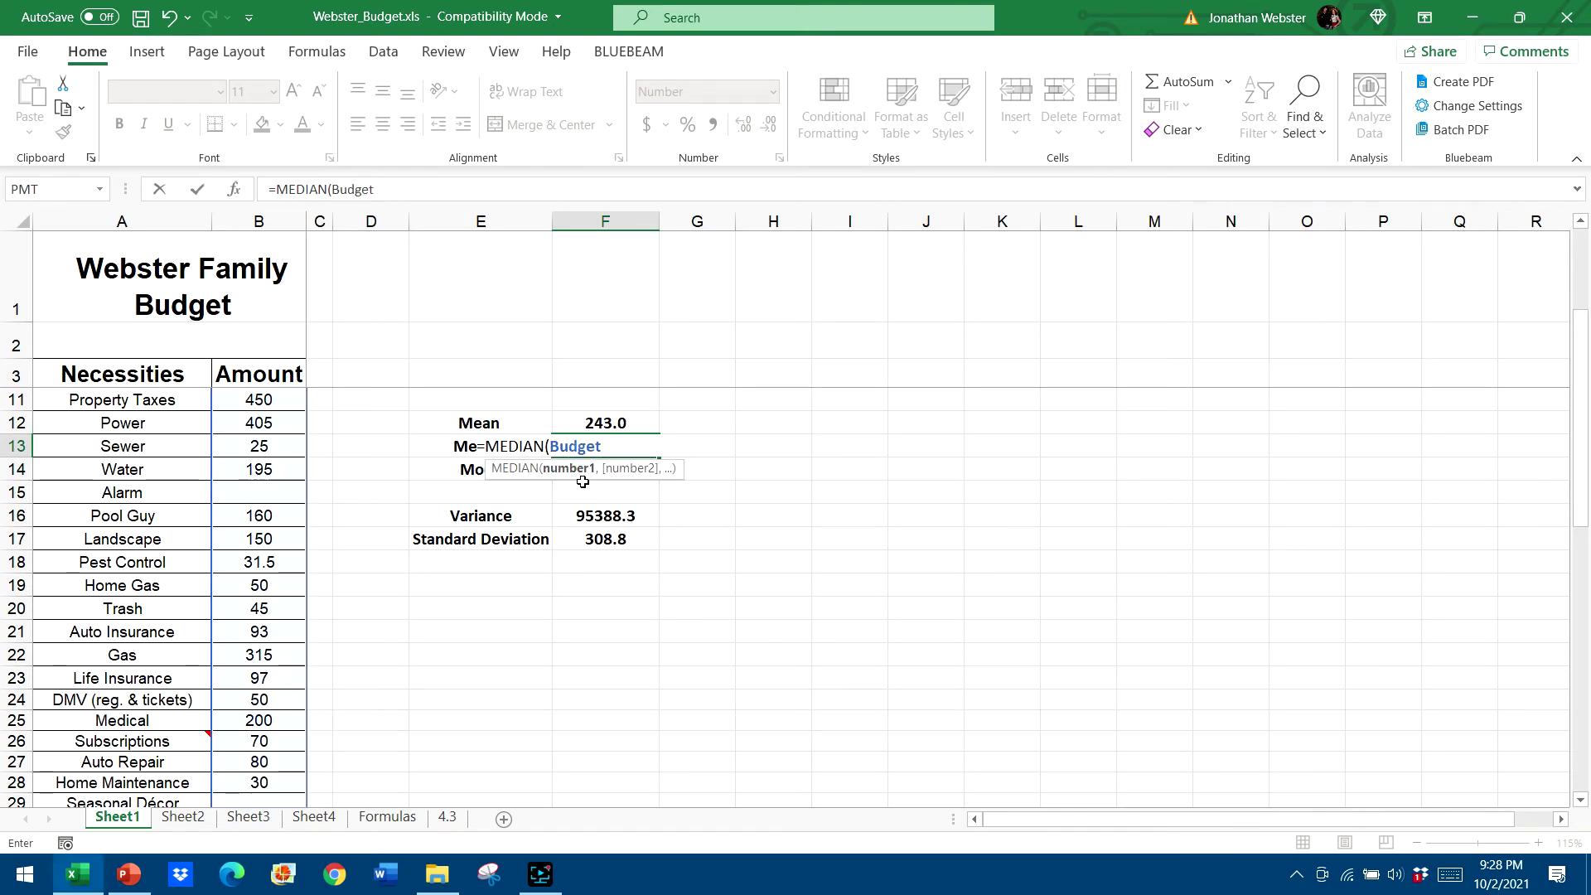
pyautogui.press('Return')
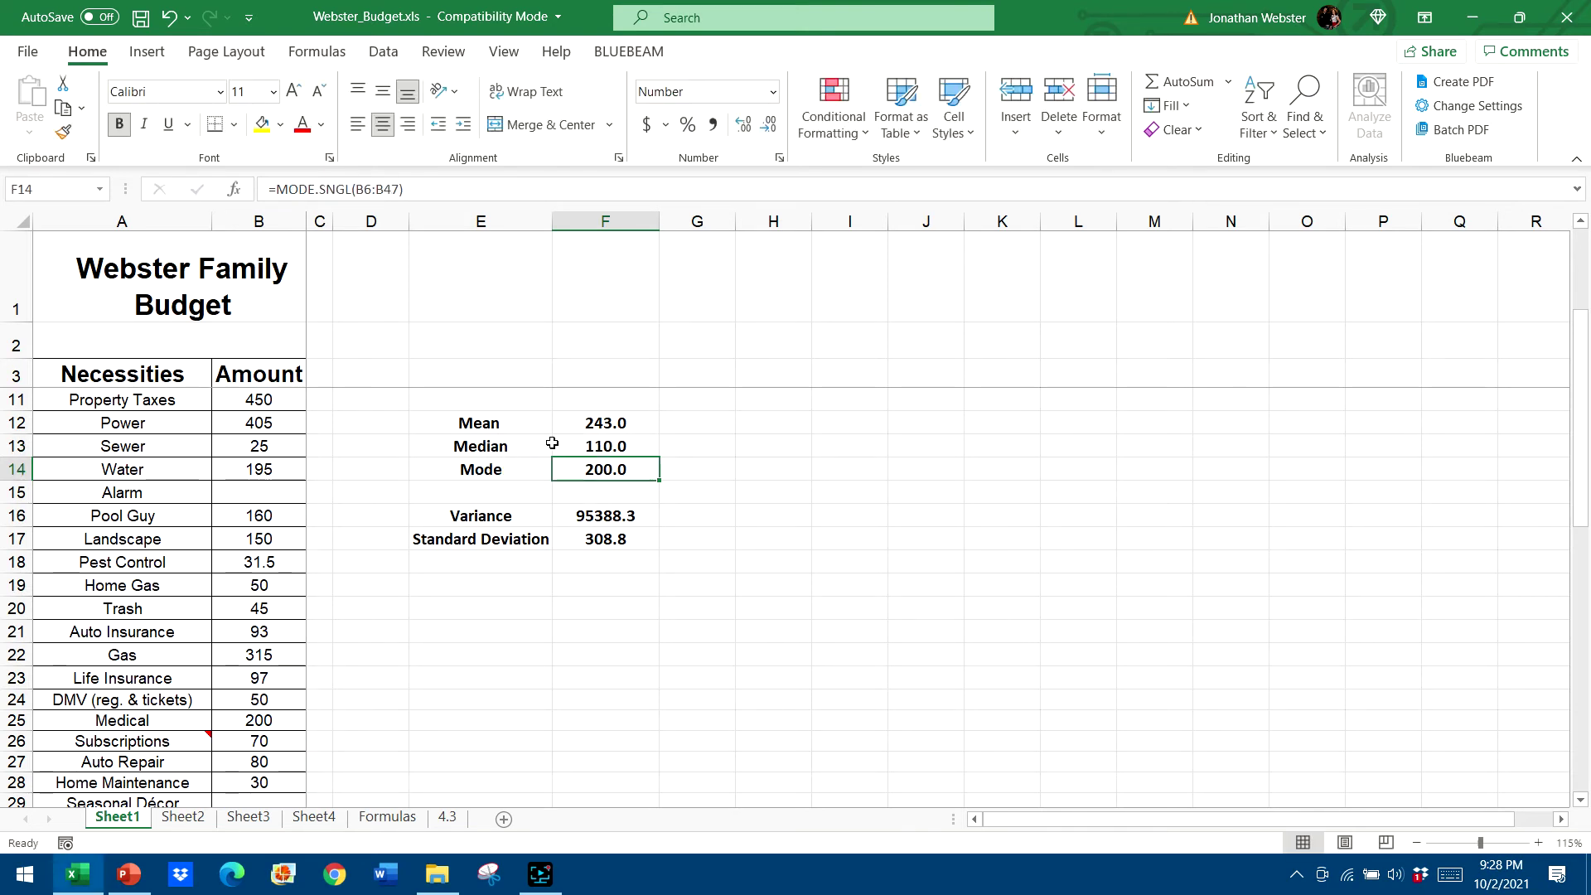
pyautogui.click(591, 445)
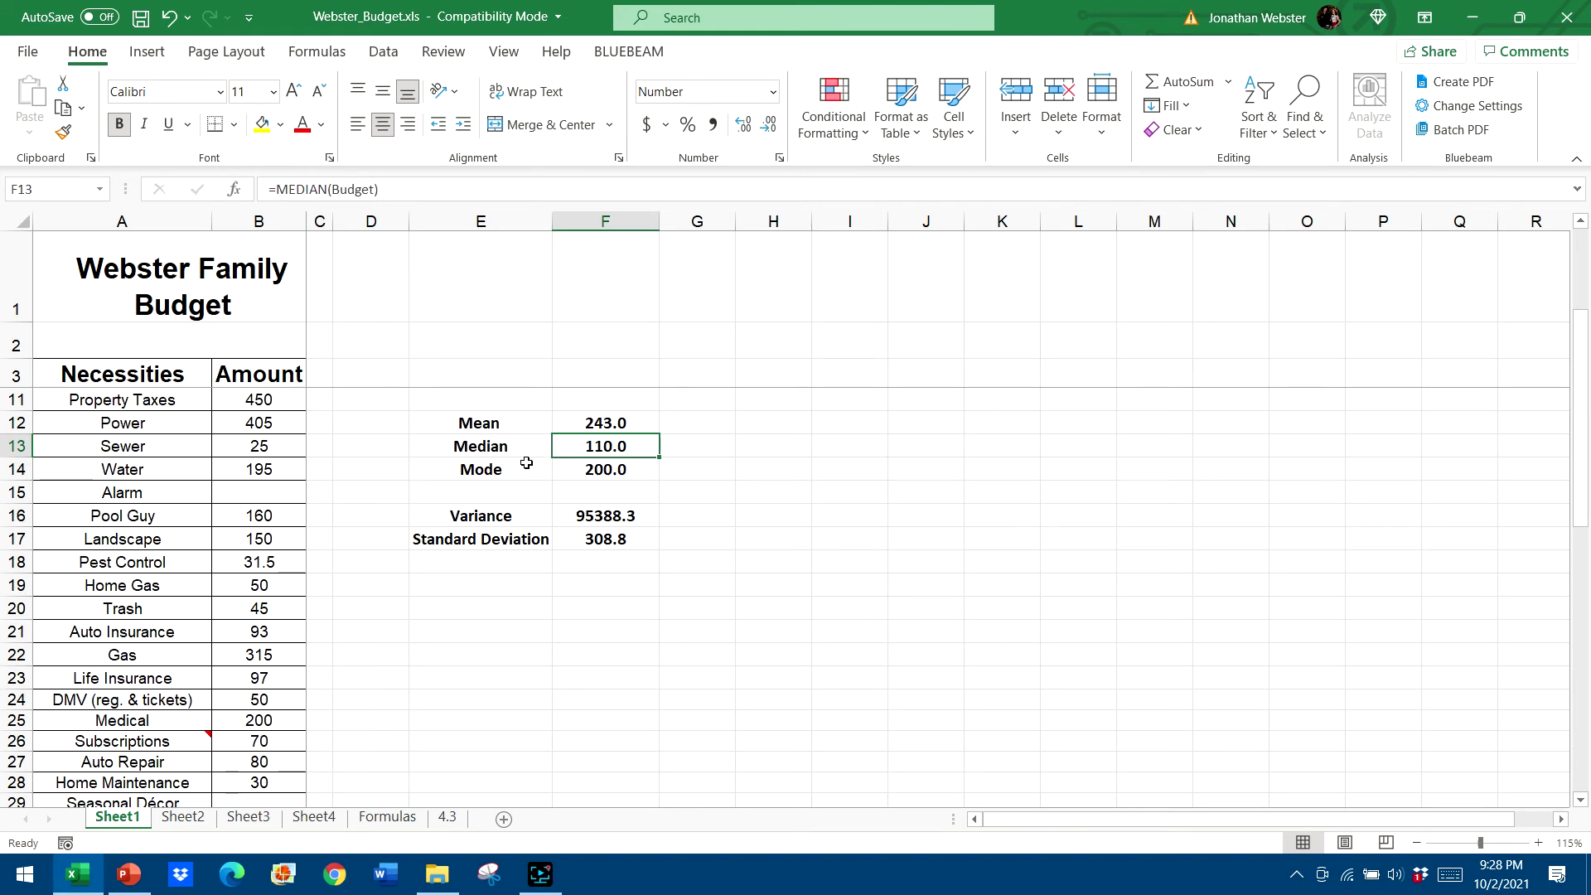
# Replace the Mode in F14 with =MODE.SNGL(Budget), still returning 200.0
pyautogui.click(607, 469)
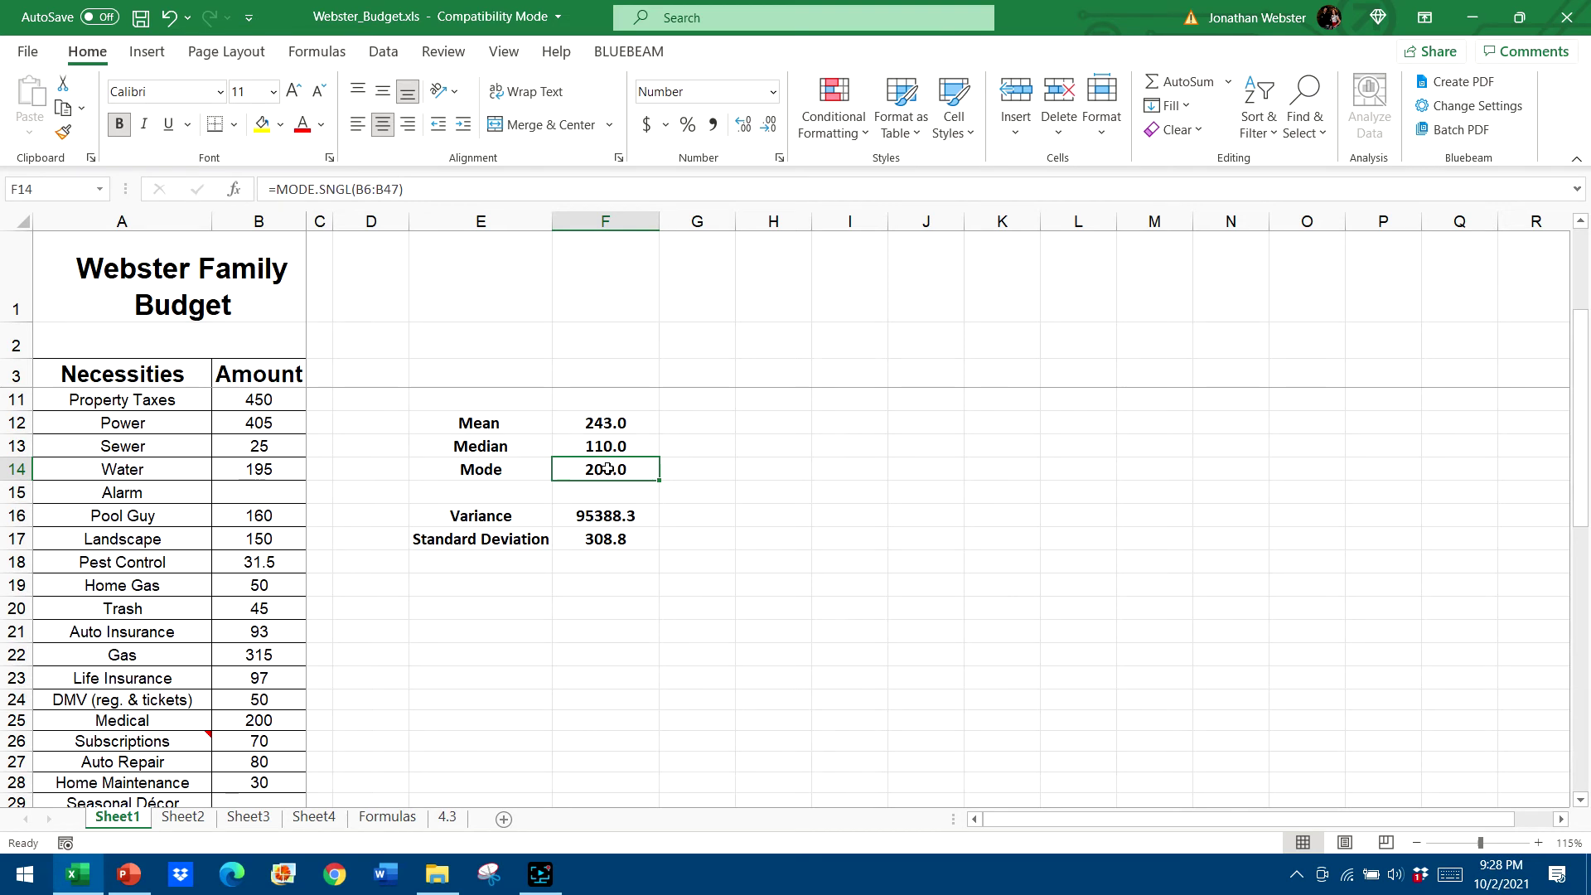
pyautogui.write('=m')
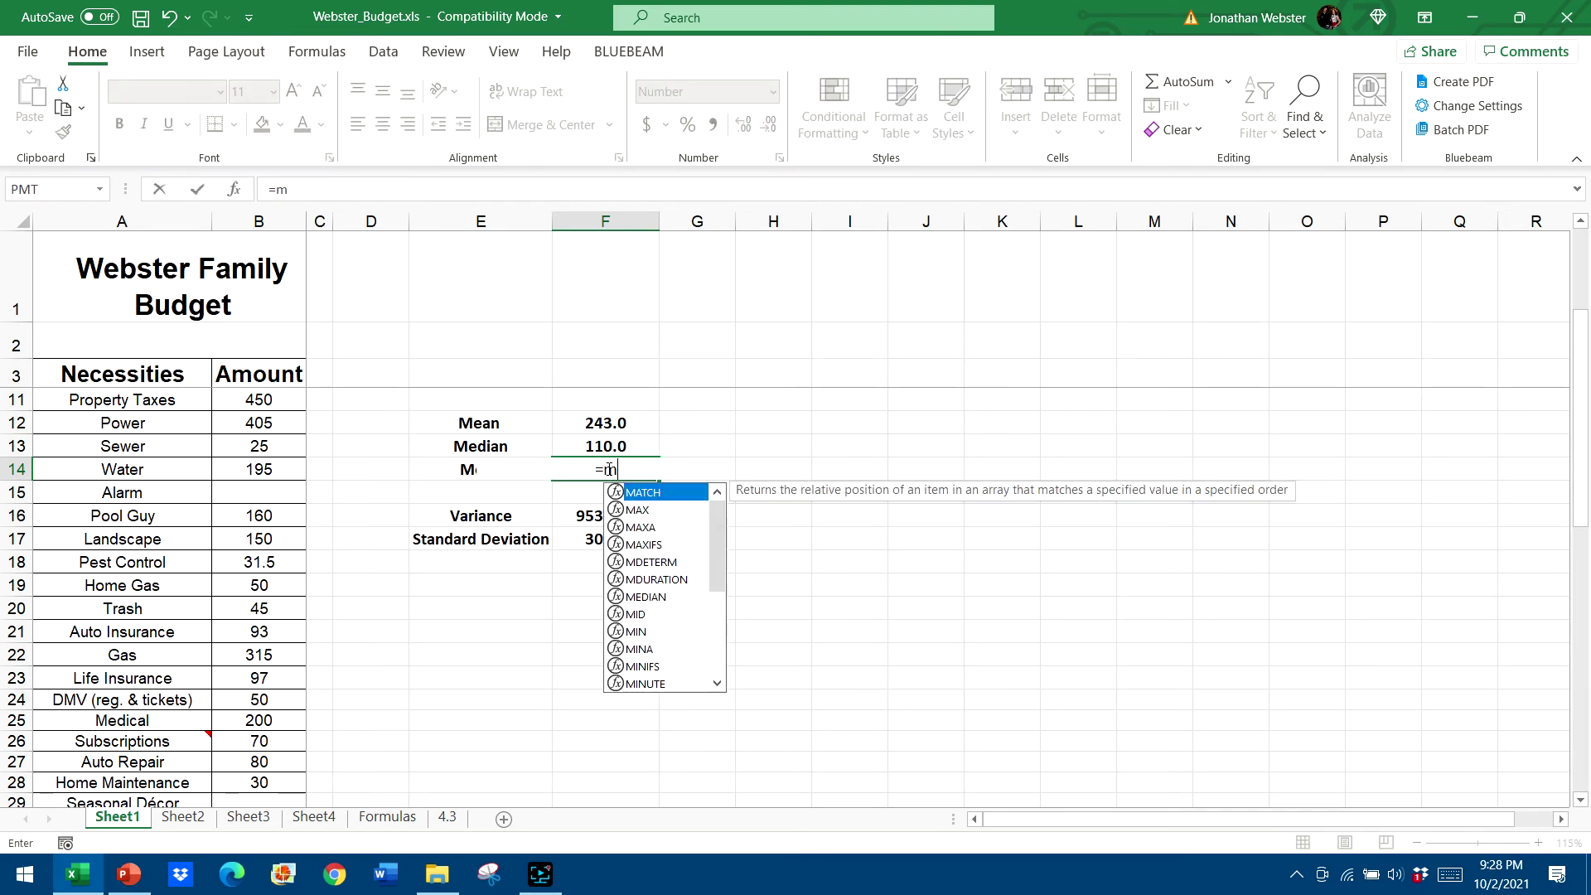
pyautogui.write('ode')
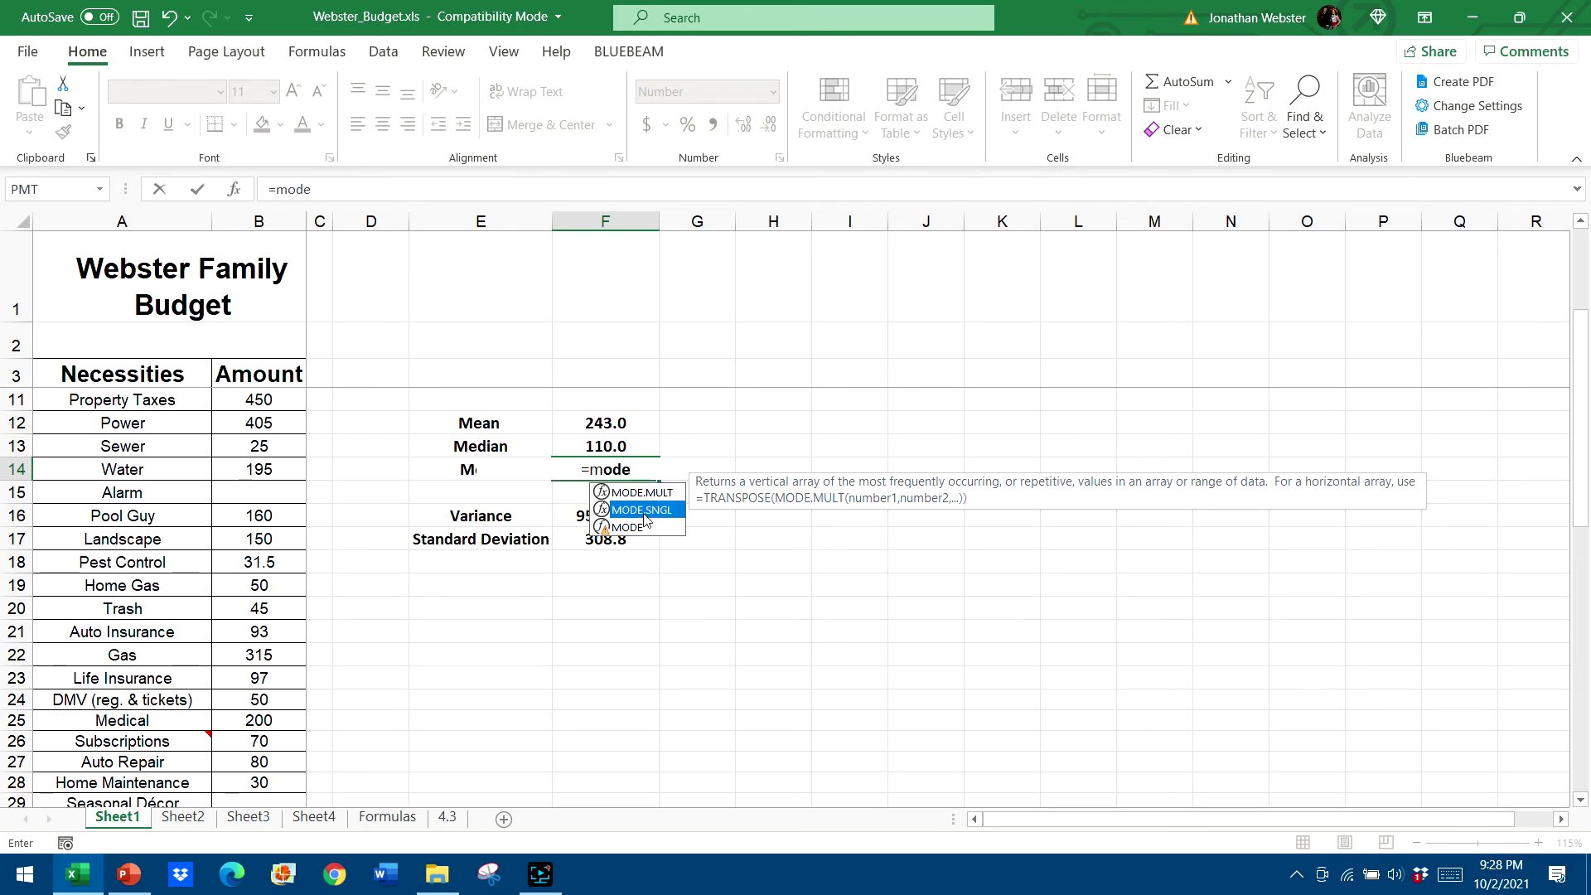
pyautogui.doubleClick(644, 512)
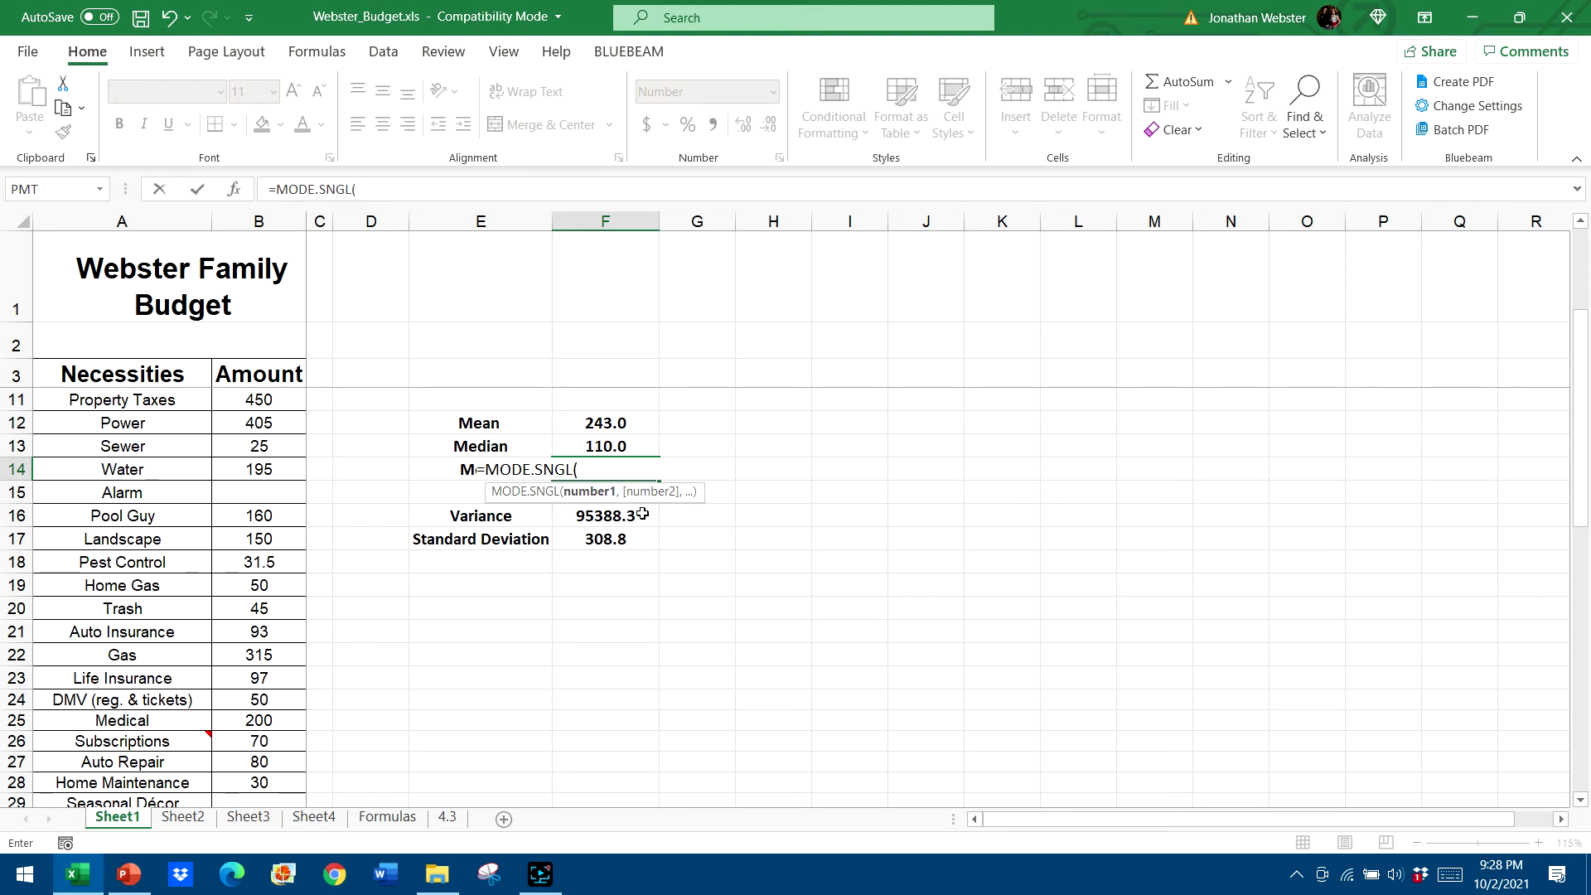
pyautogui.write('budg')
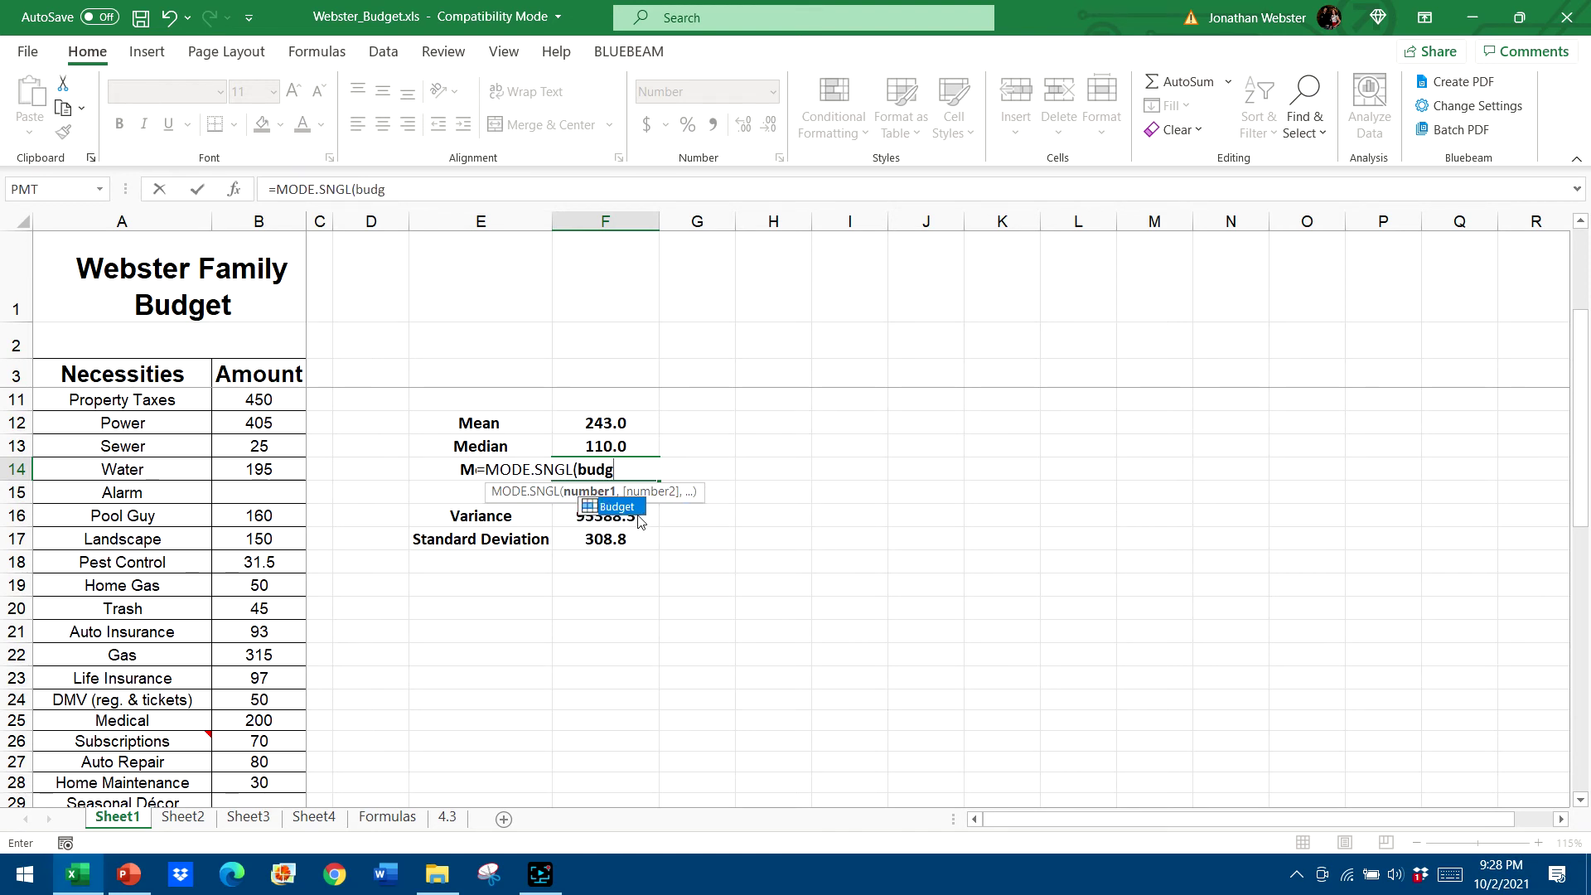
pyautogui.doubleClick(628, 505)
pyautogui.press('Return')
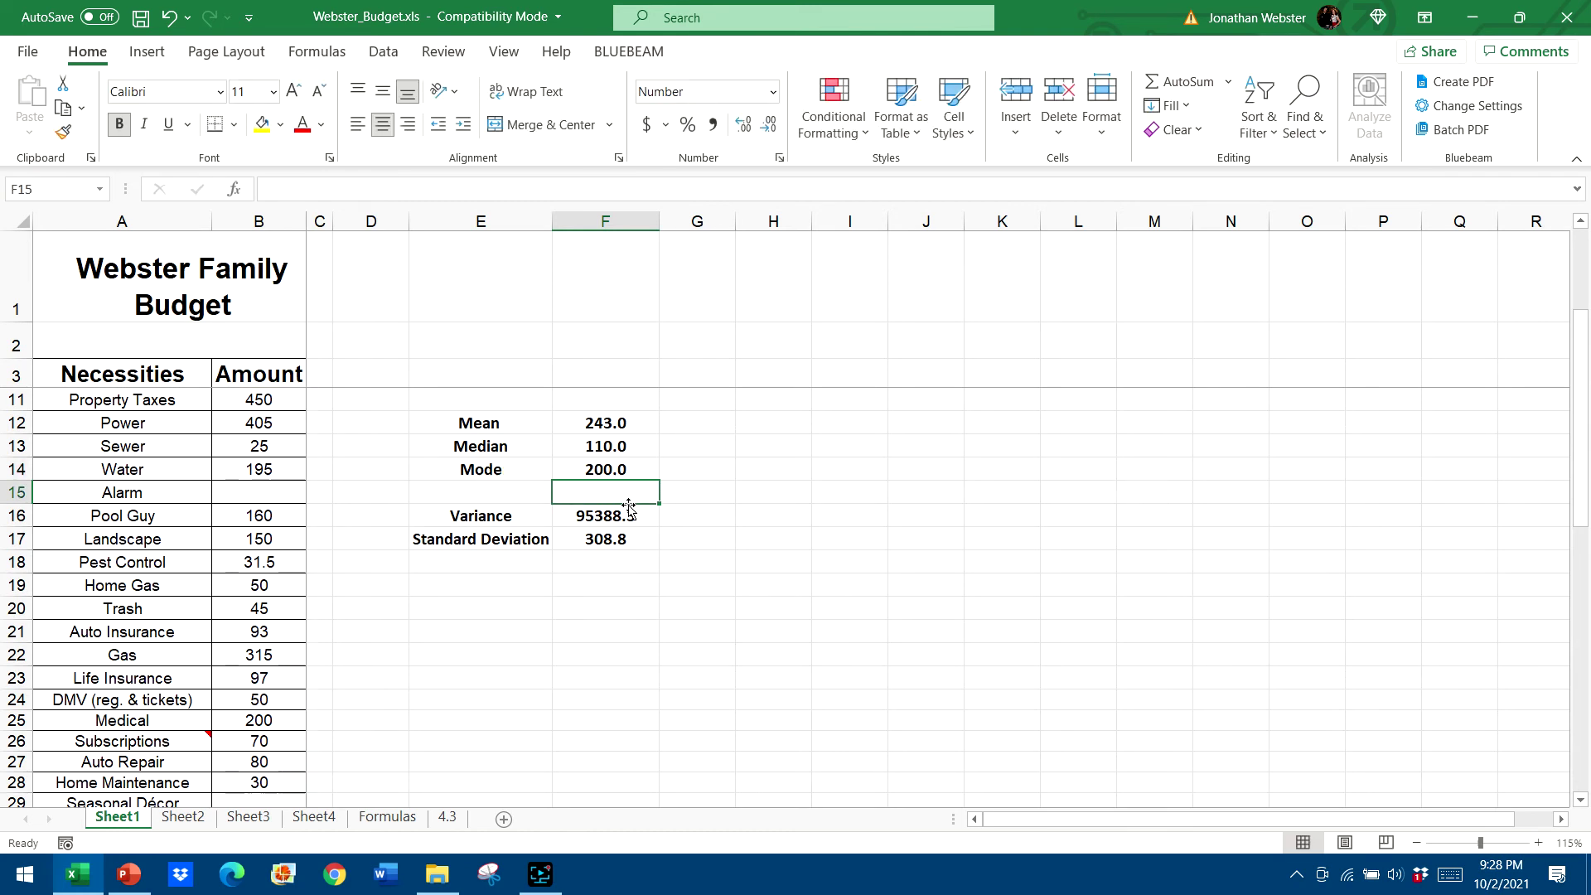
pyautogui.press('Up')
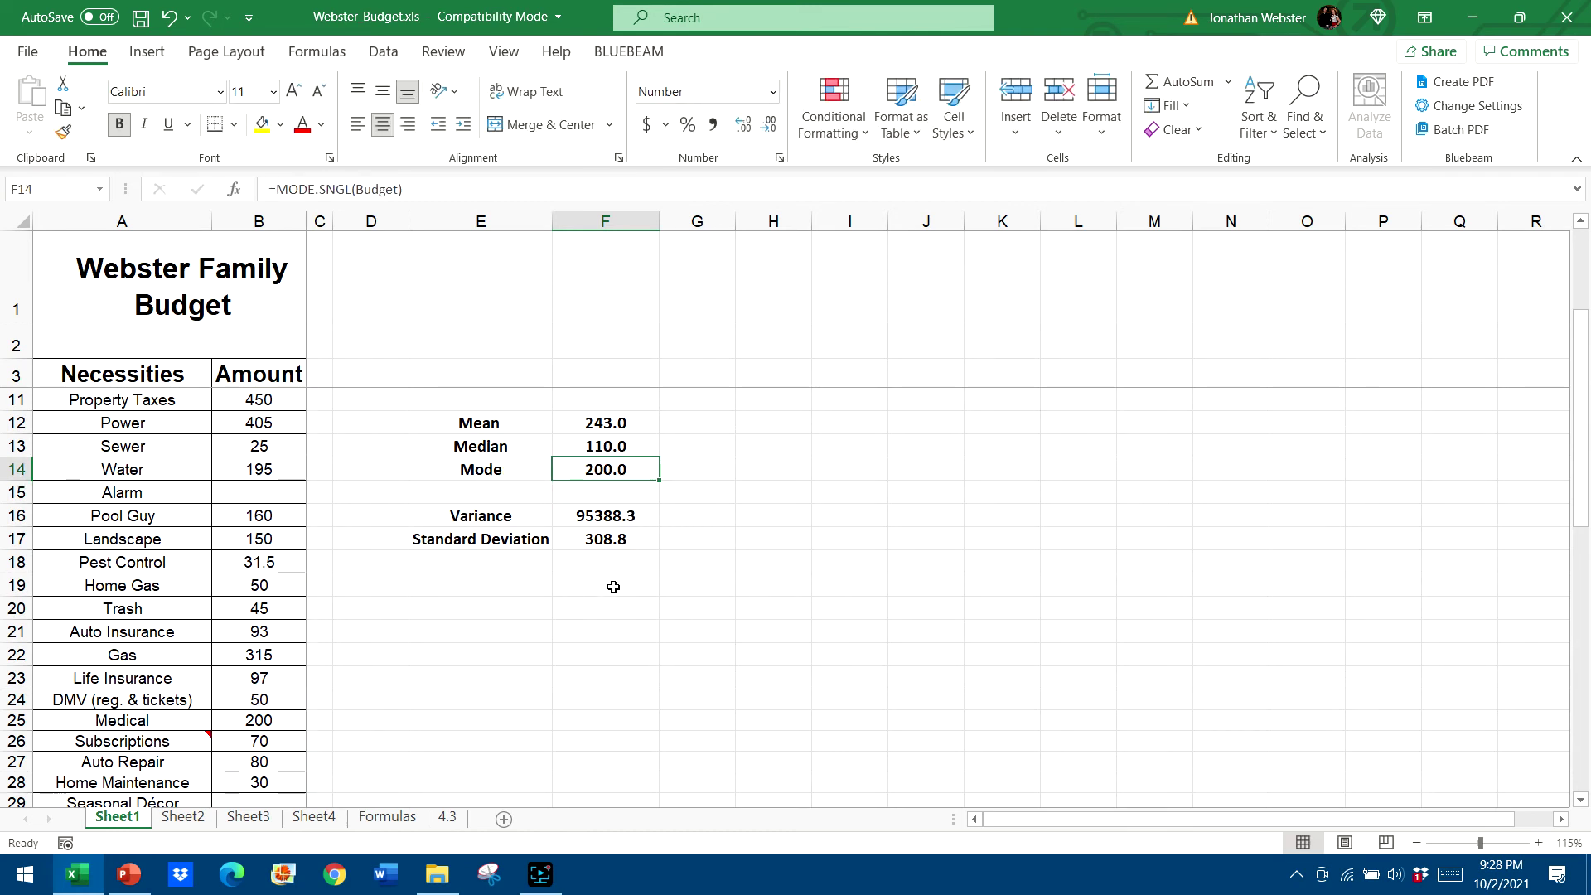
pyautogui.click(619, 521)
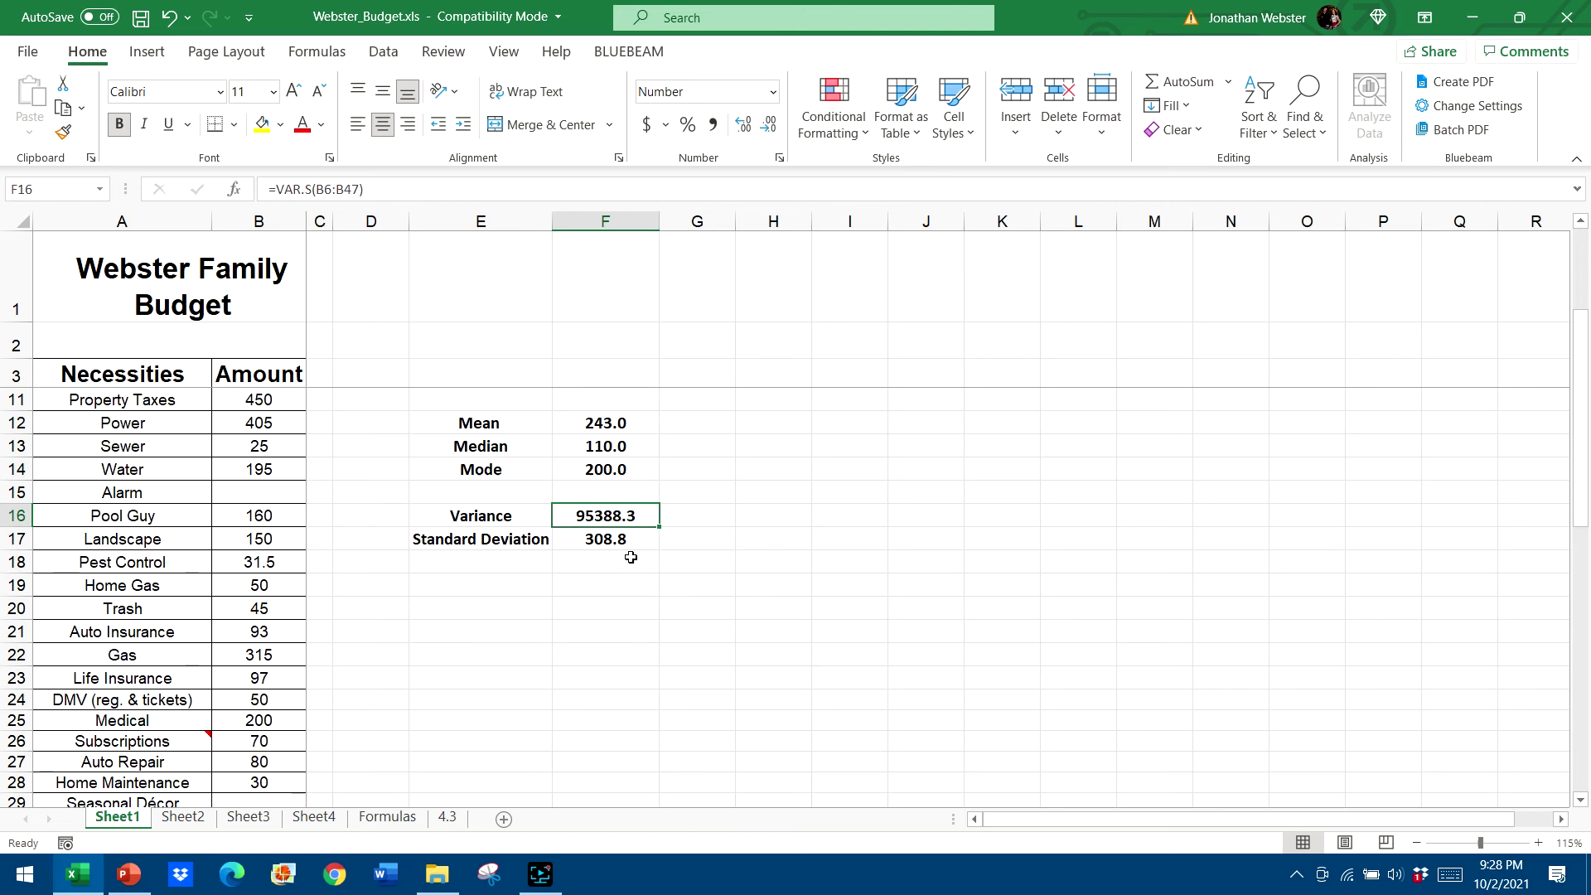
# Enter =VAR.S(Budget) in F16, keeping the Variance at 95388.3
pyautogui.write('=')
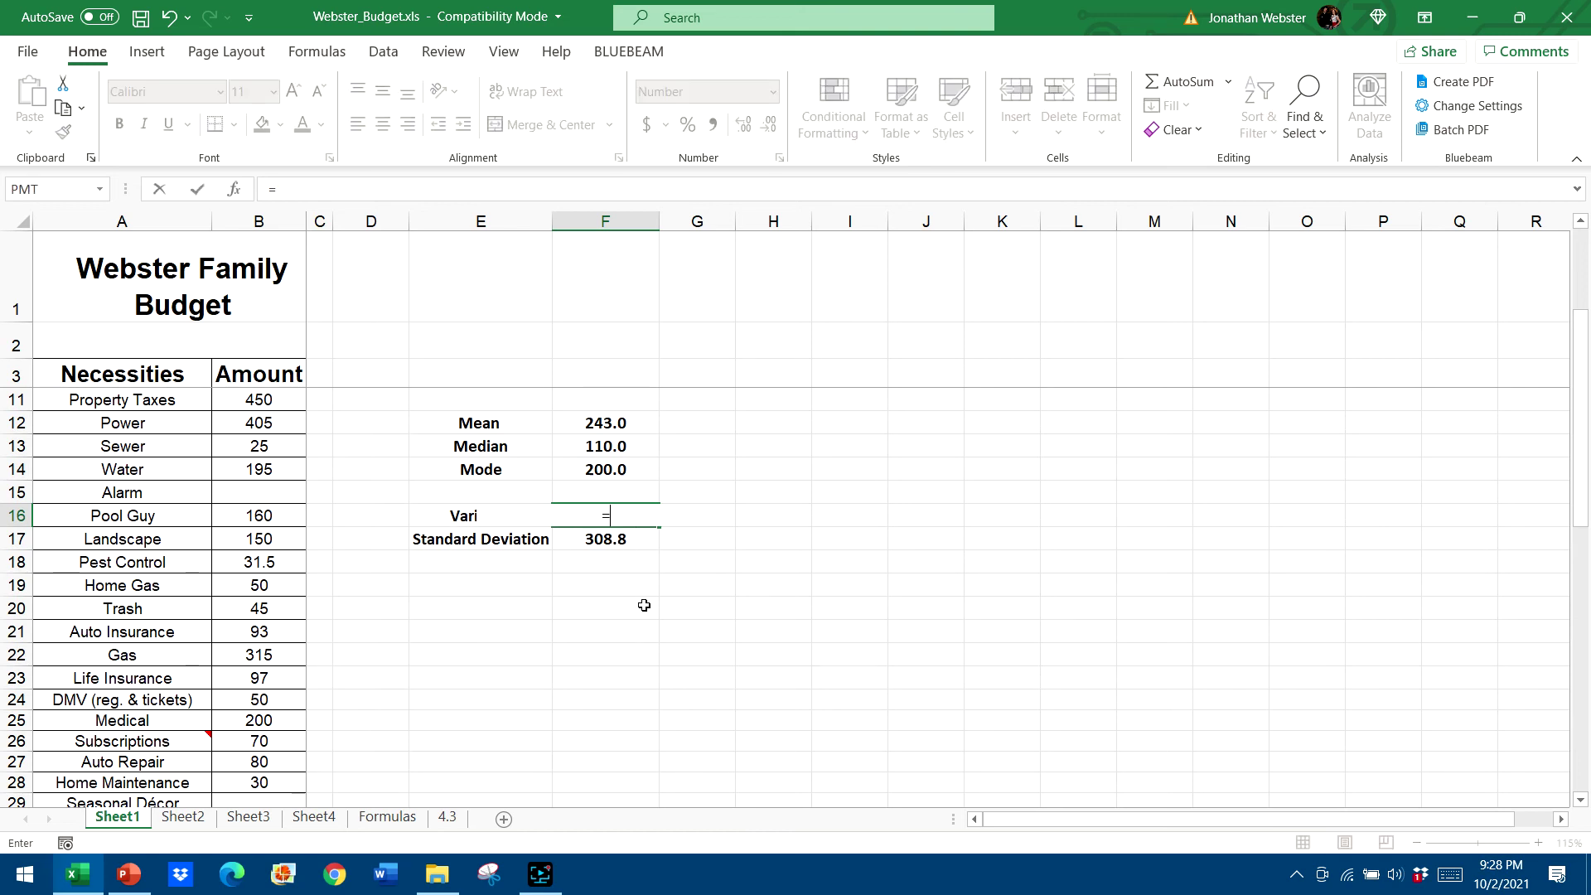
pyautogui.write('var')
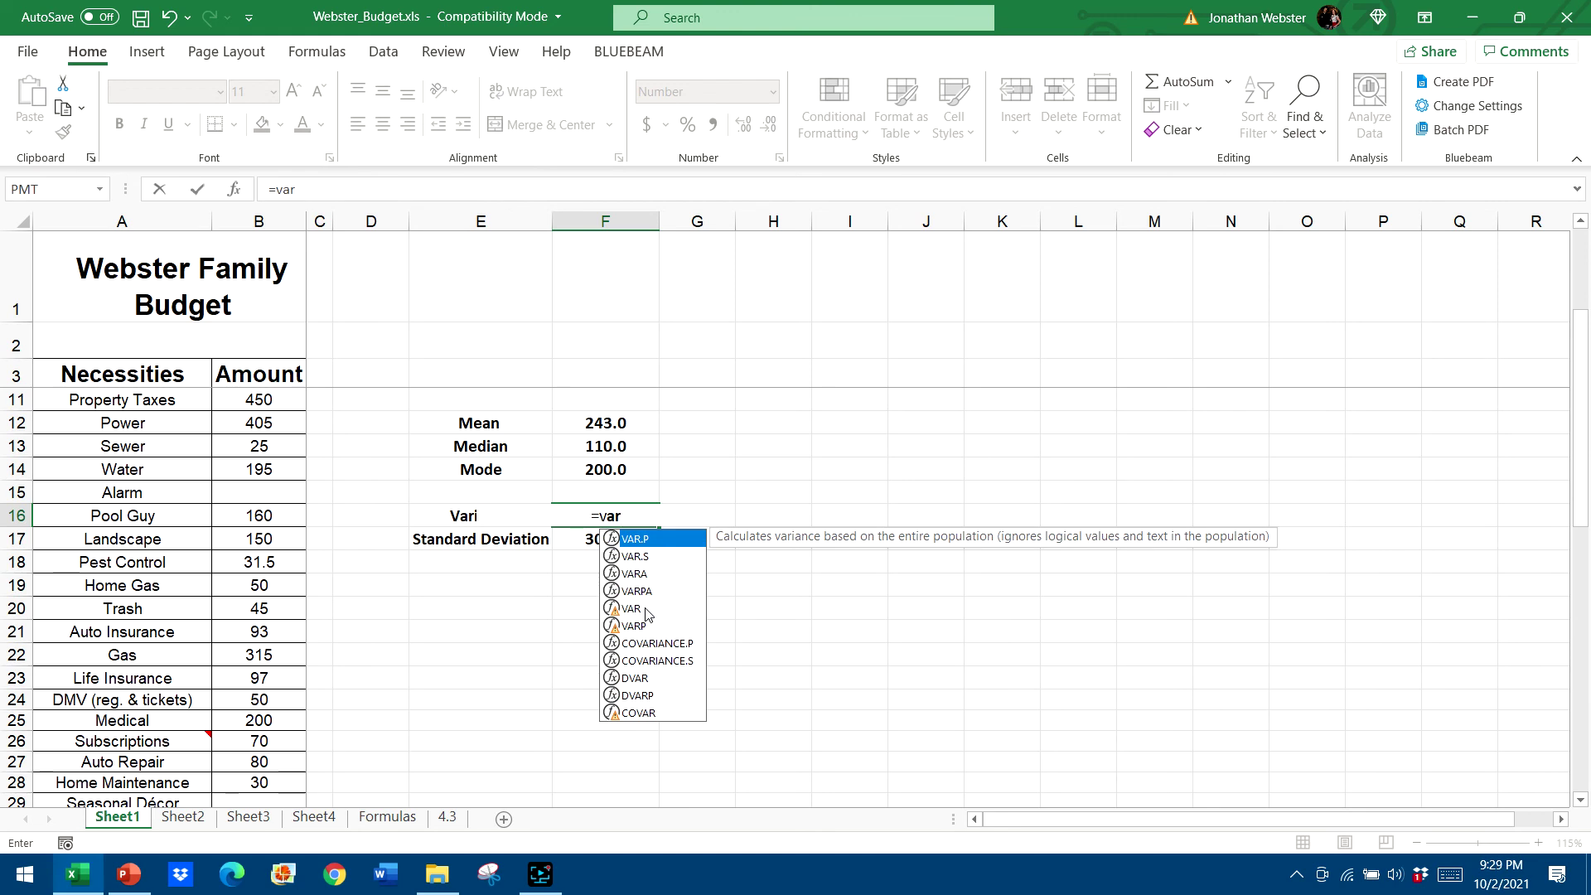
pyautogui.click(647, 558)
pyautogui.doubleClick(646, 558)
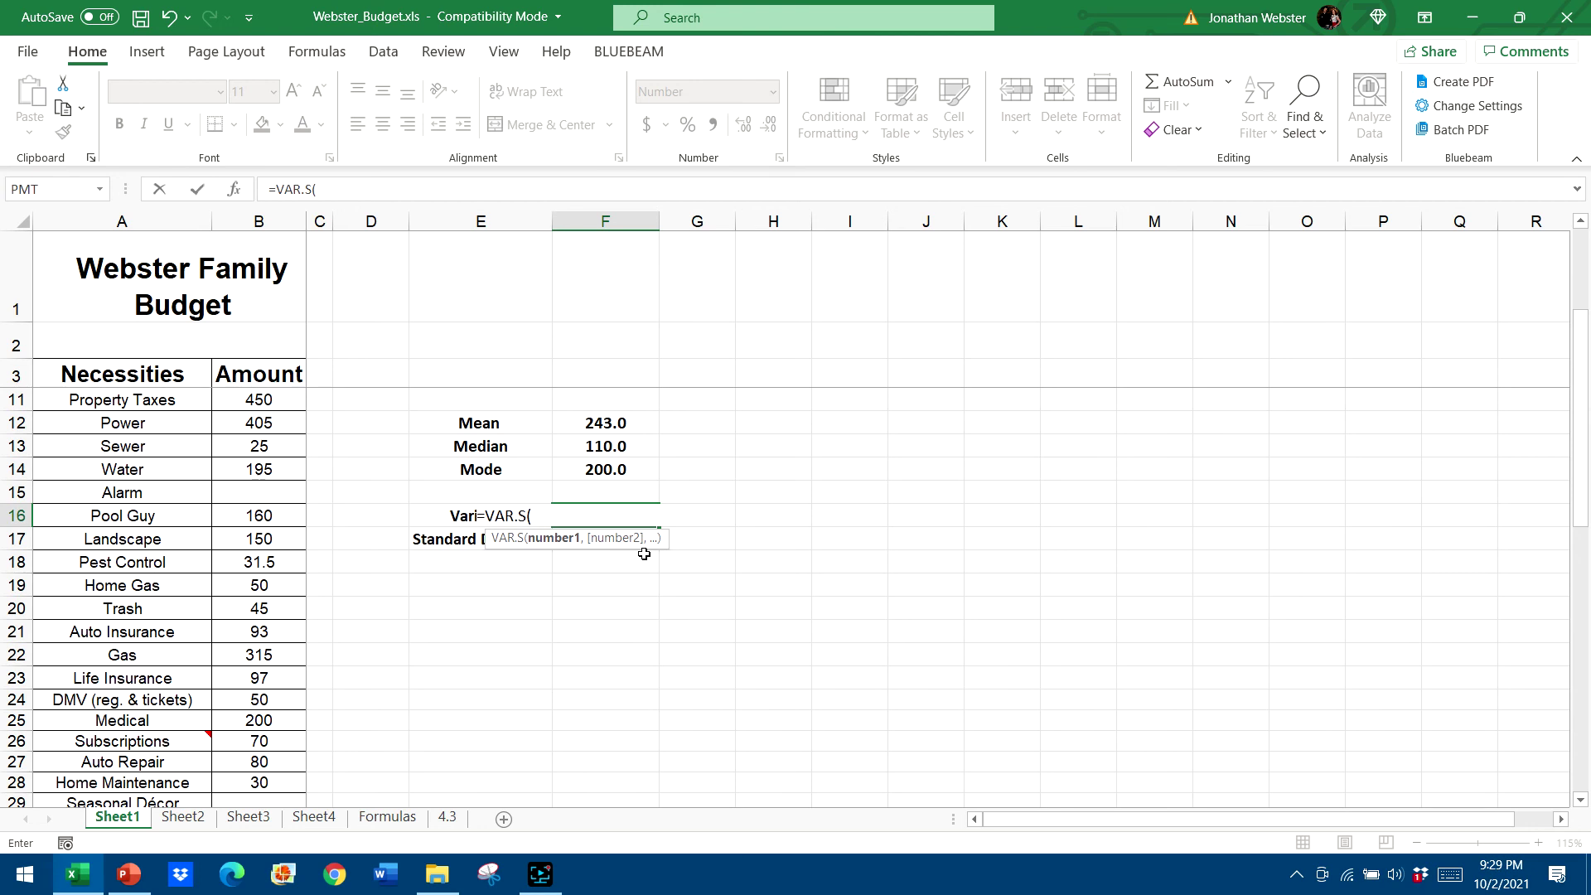
pyautogui.write('budget')
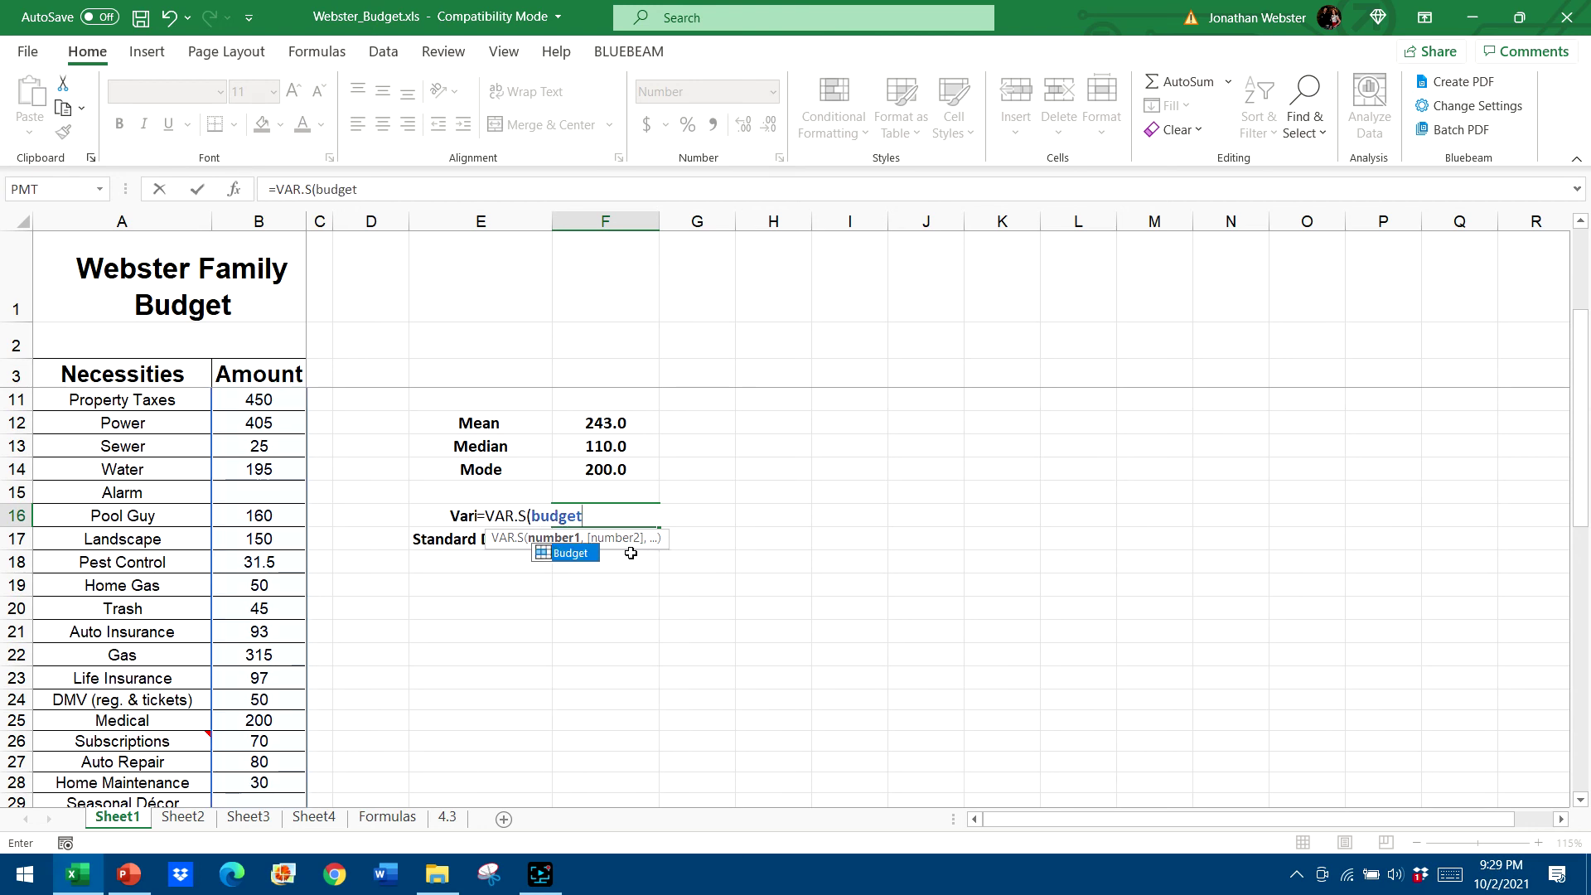
pyautogui.doubleClick(561, 557)
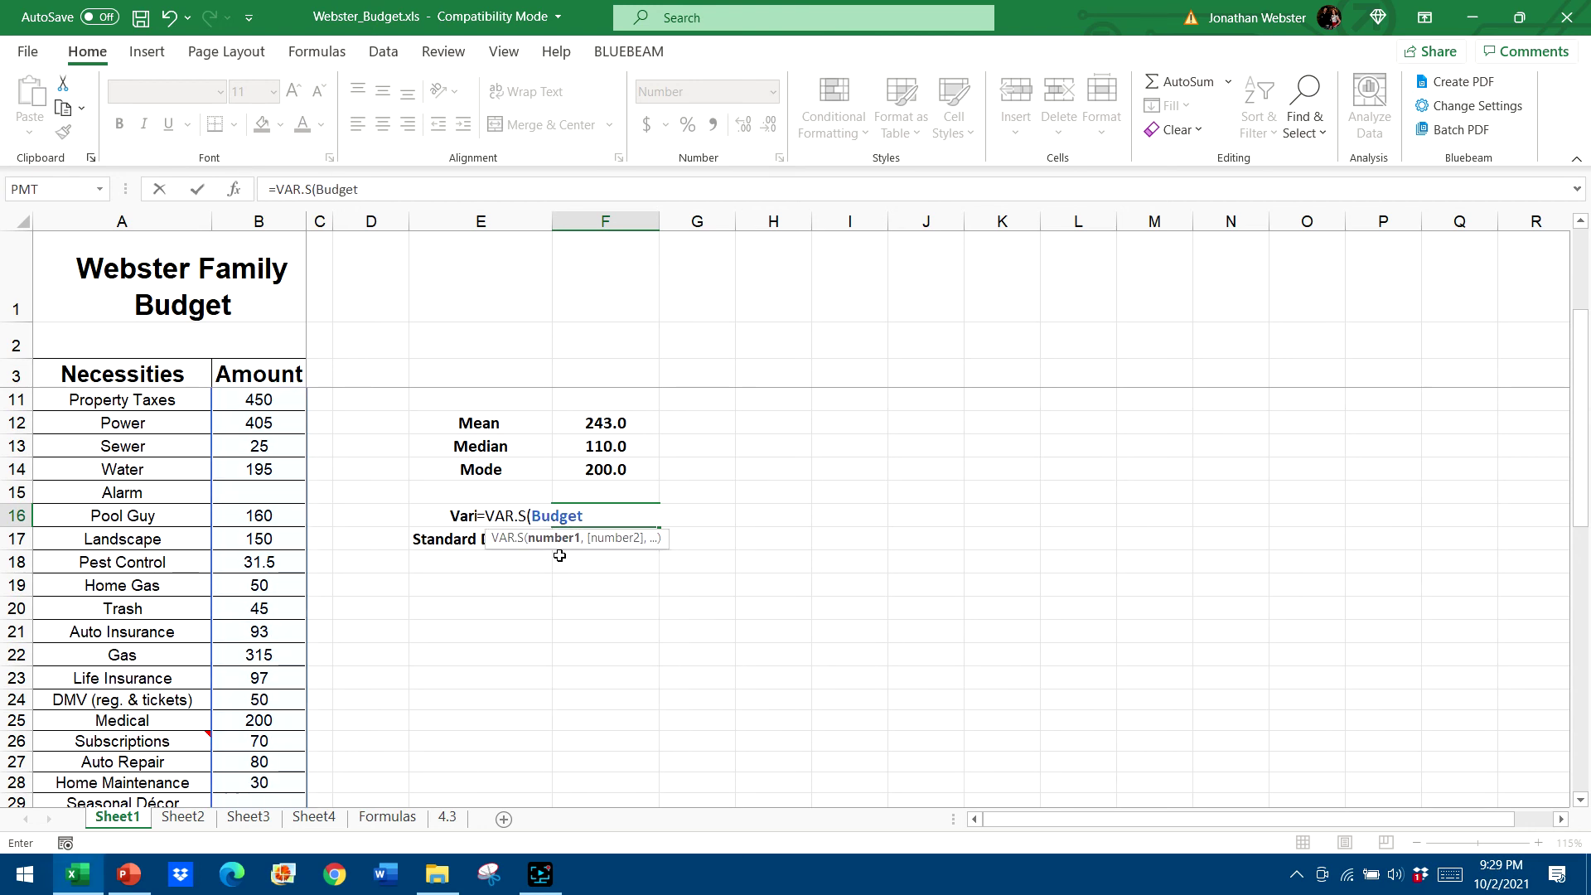
pyautogui.press('Return')
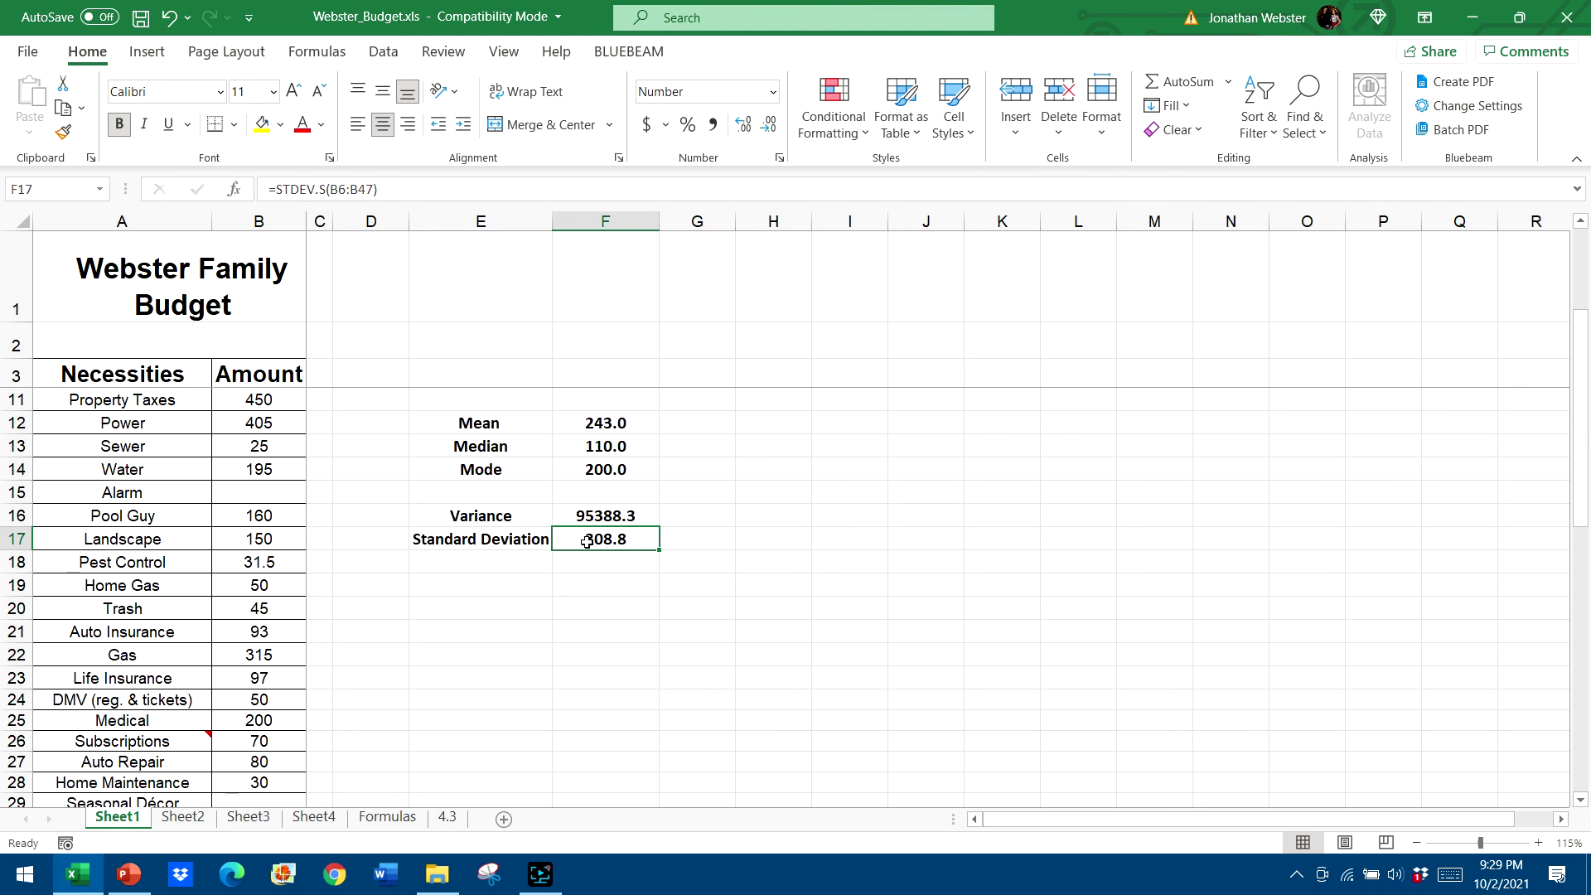
# Enter =STDEV.S(Budget) in F17, keeping Standard Deviation at 308.8, and recheck it
pyautogui.write('=std')
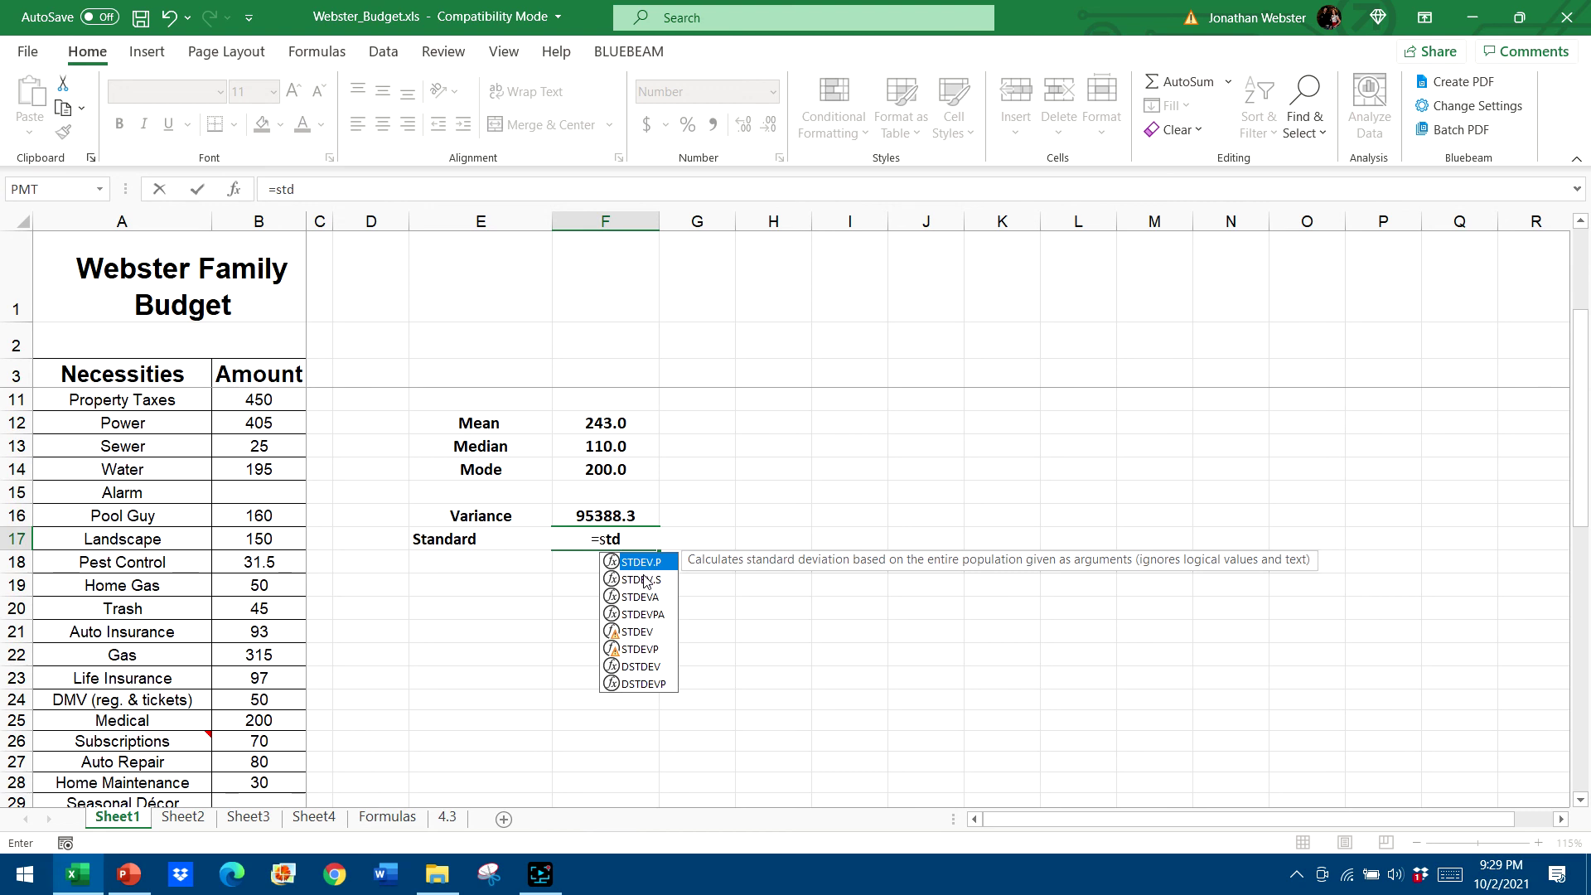
pyautogui.doubleClick(646, 580)
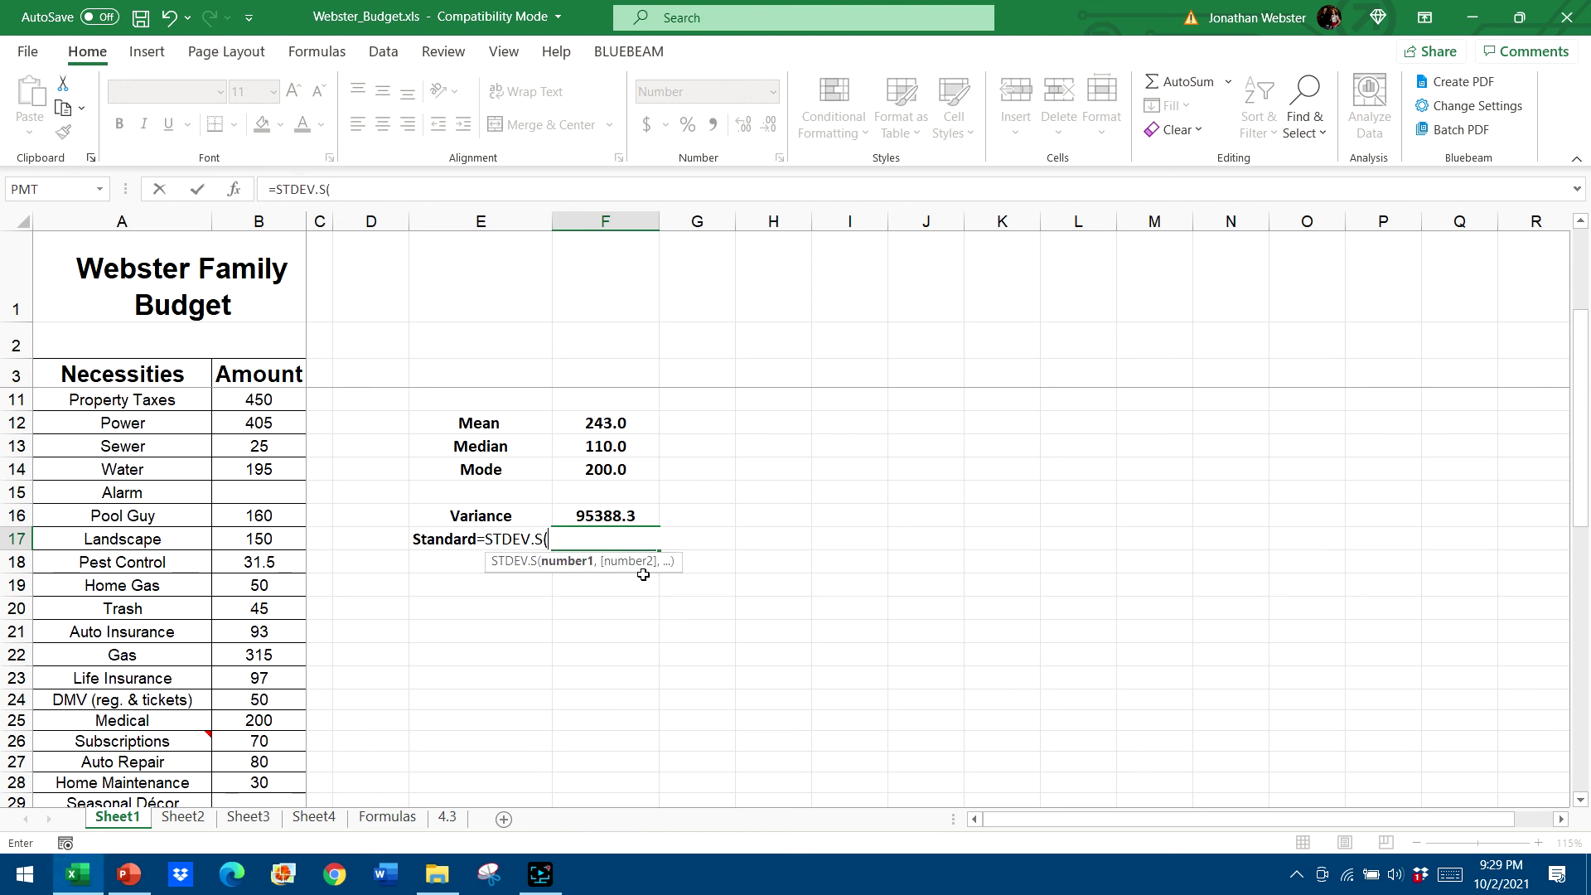
pyautogui.write('budg')
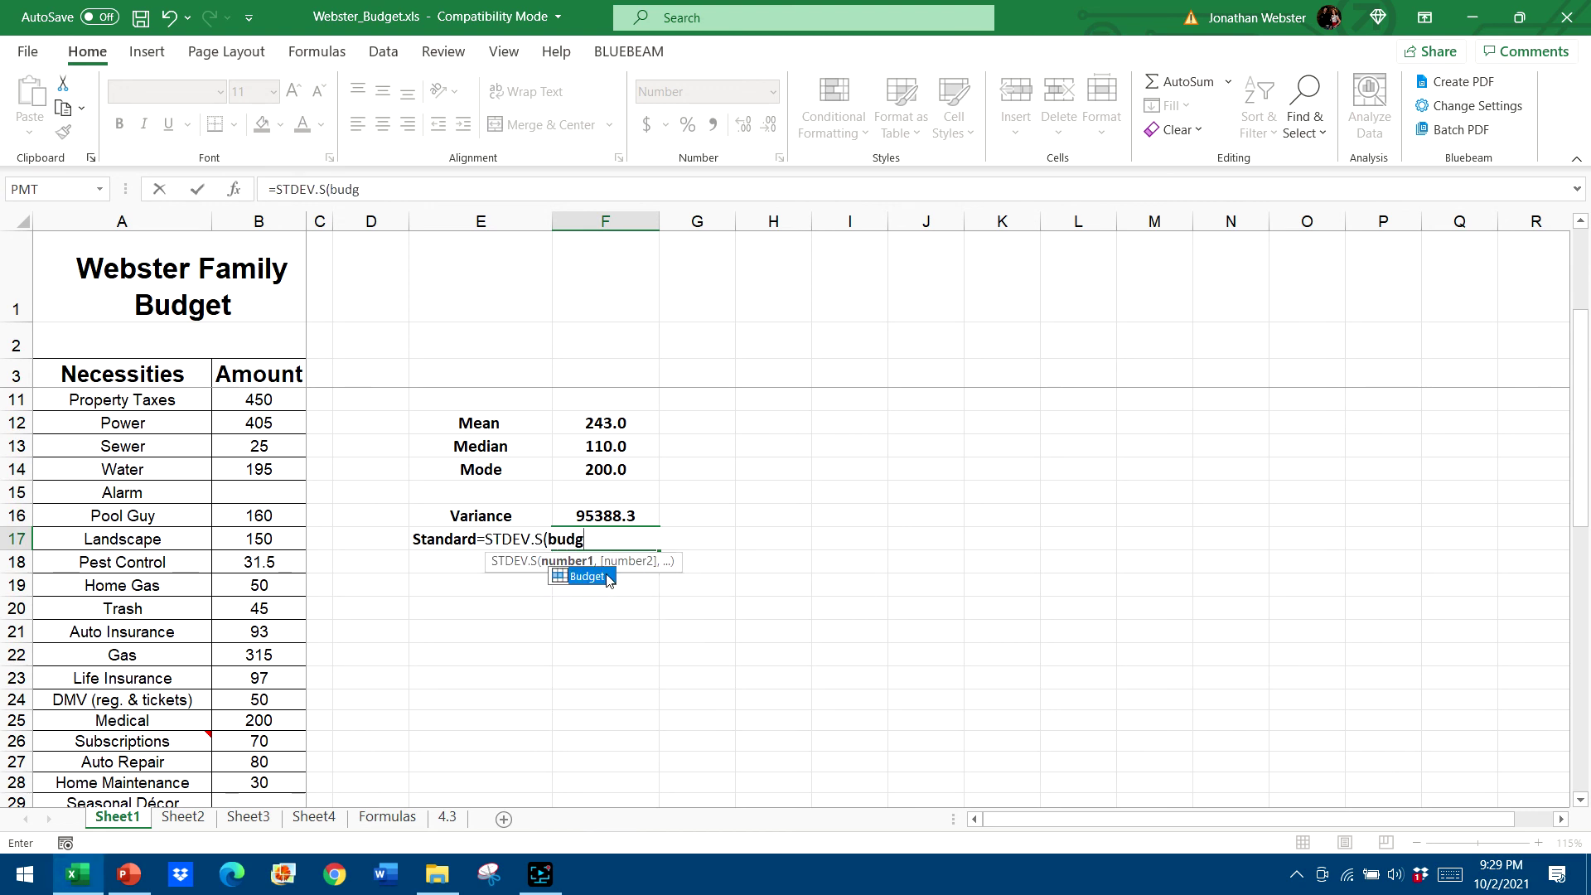
pyautogui.doubleClick(594, 577)
pyautogui.press('Return')
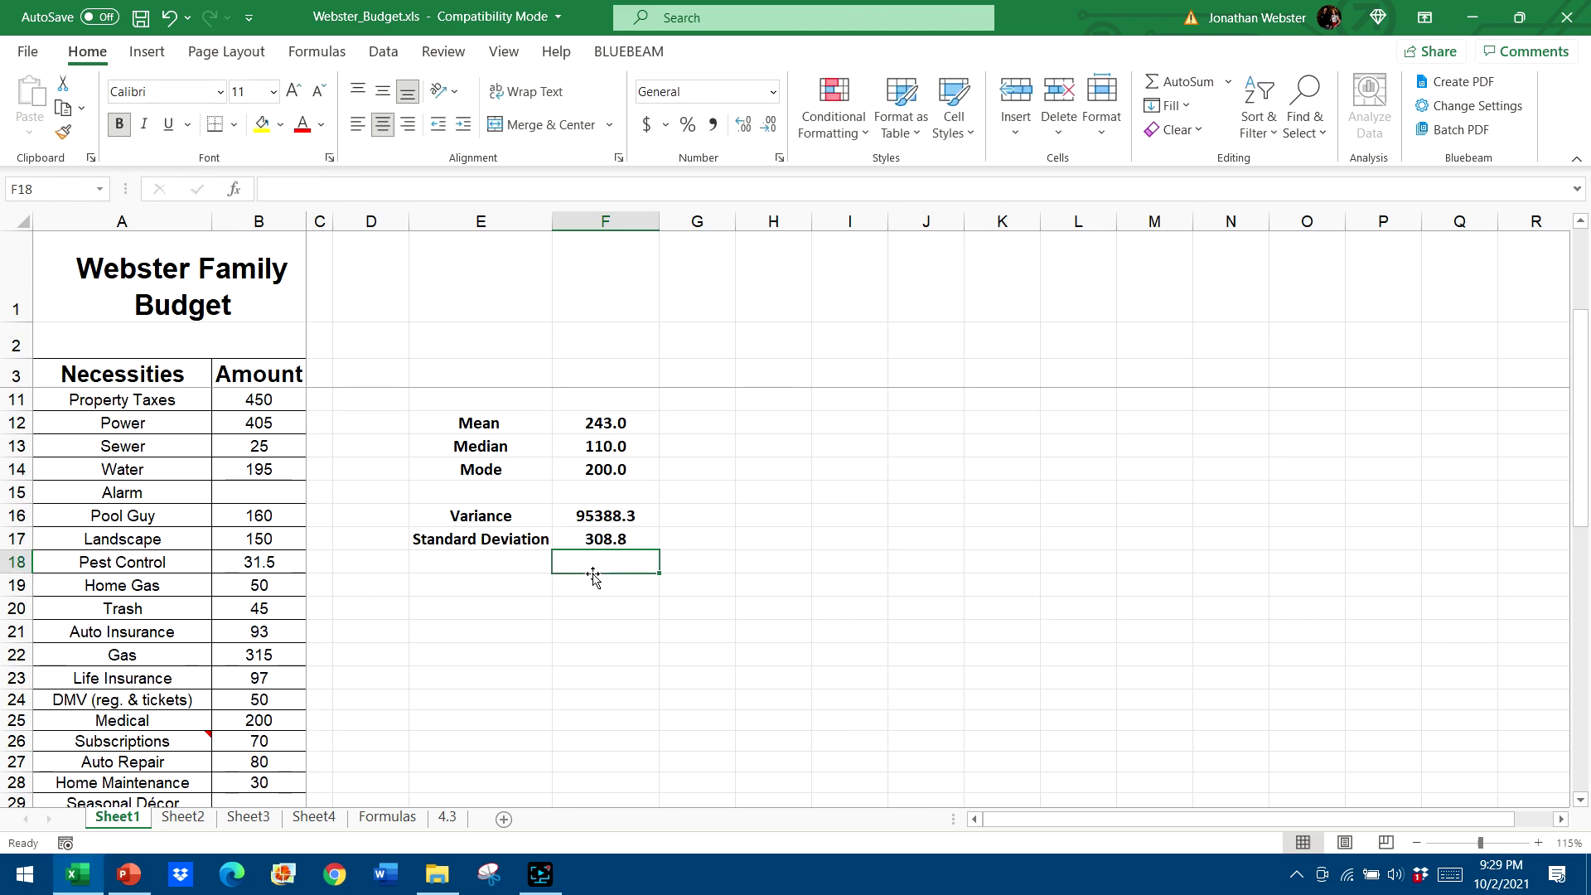
pyautogui.click(595, 539)
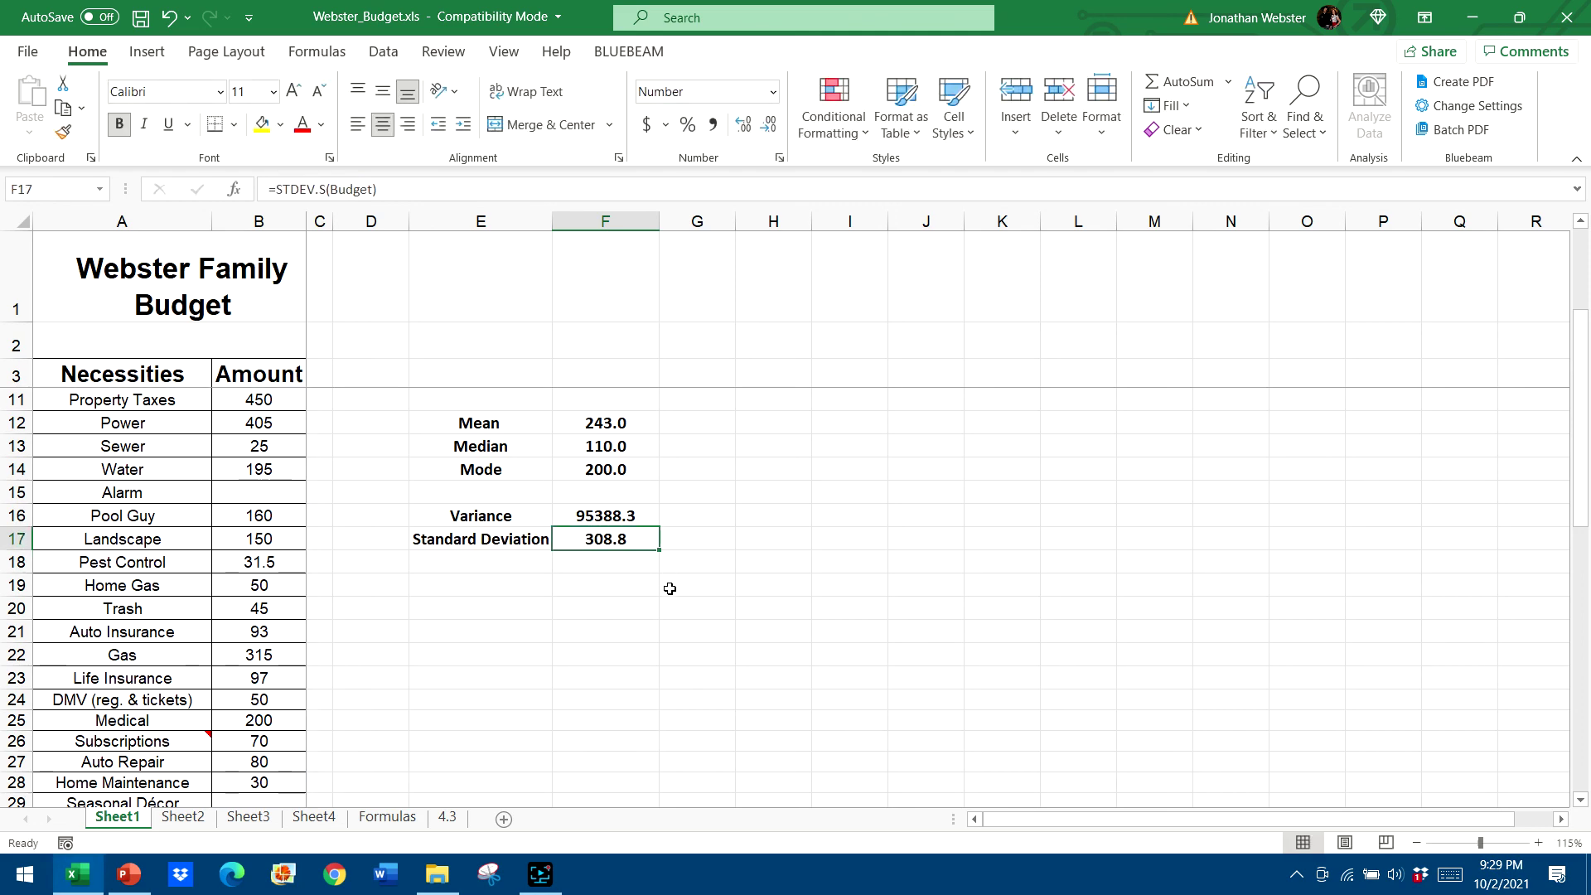
pyautogui.scroll(3, 670, 588)
pyautogui.scroll(-5, 670, 589)
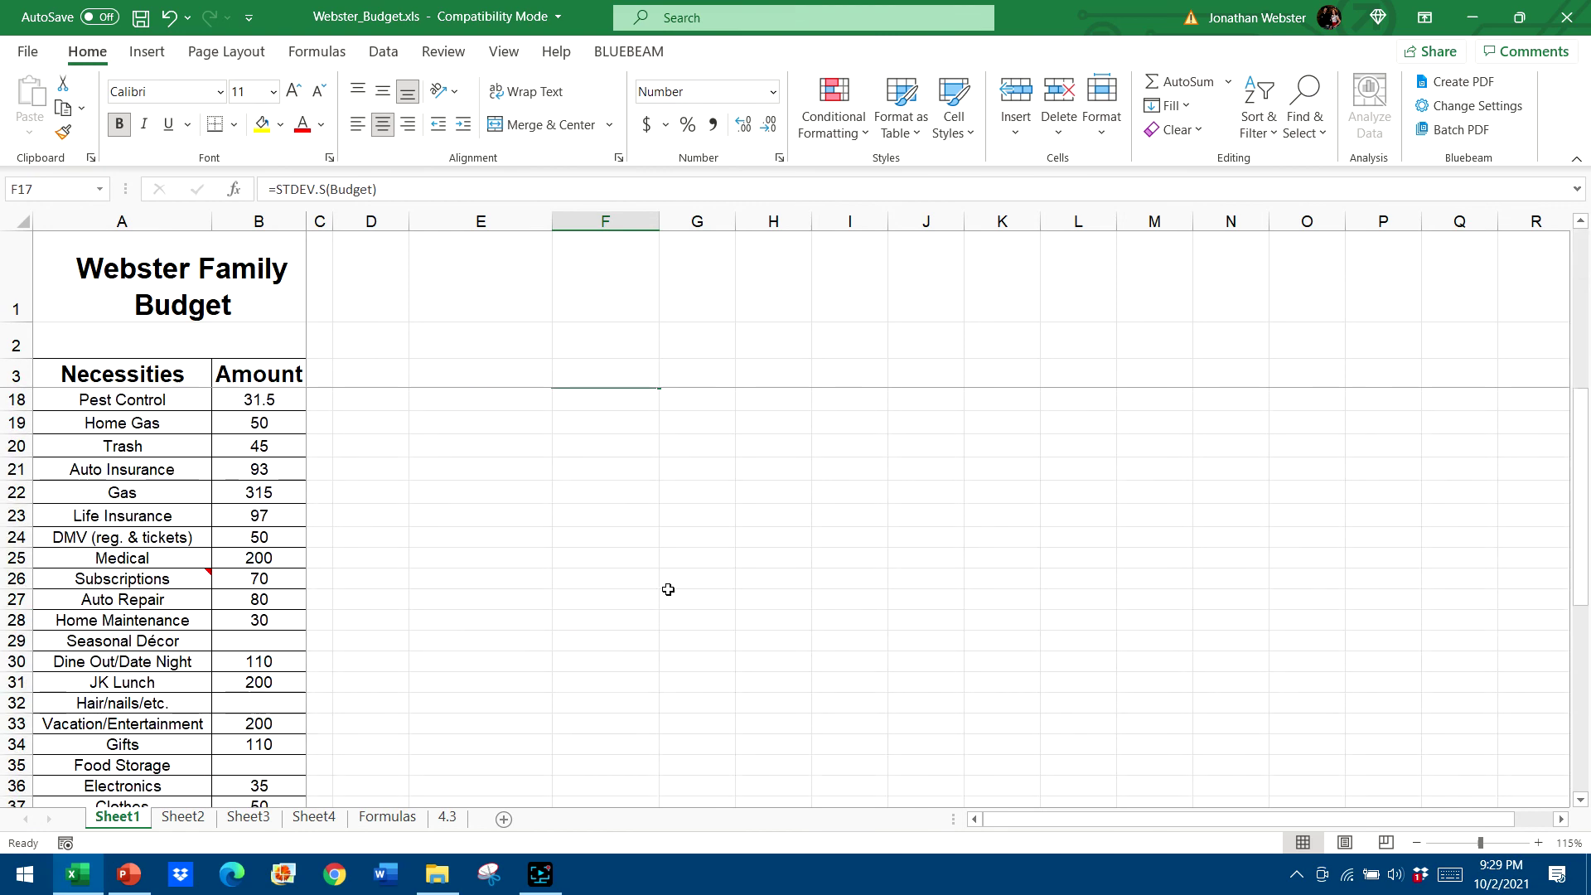
pyautogui.scroll(5, 670, 589)
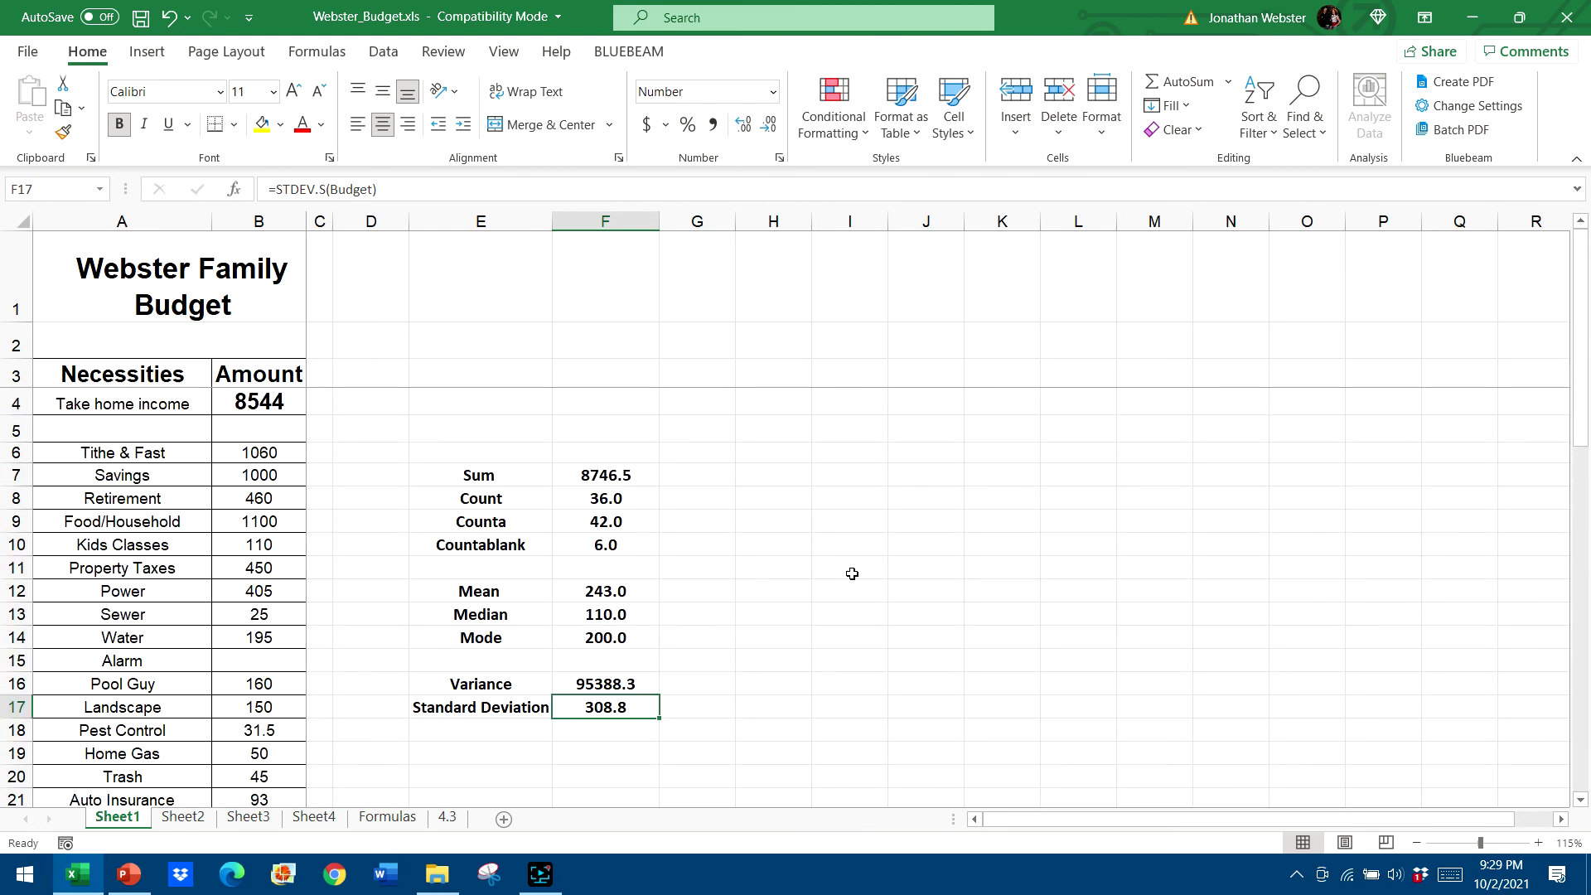